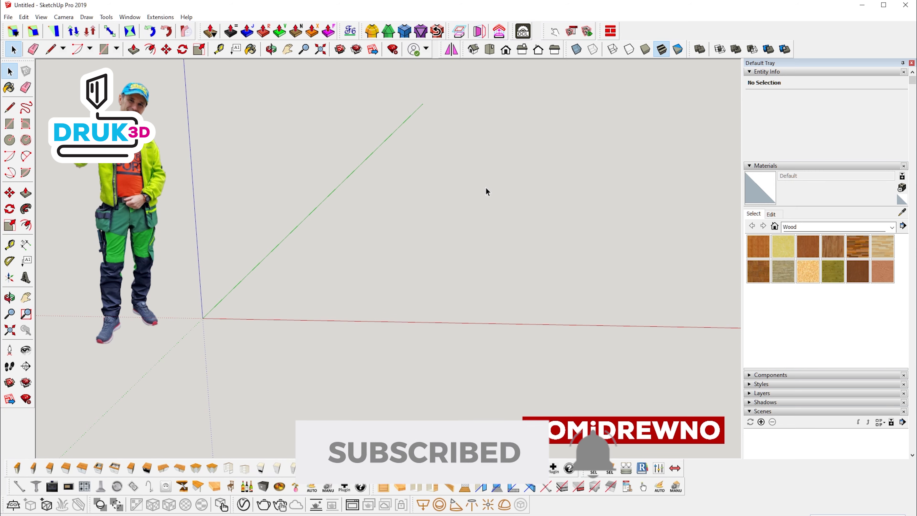
Draw a flat rectangle on the ground plane from the origin to an opposite corner.
{"action": "middle_click_drag", "start_coordinate": [485, 187], "coordinate": [432, 212]}
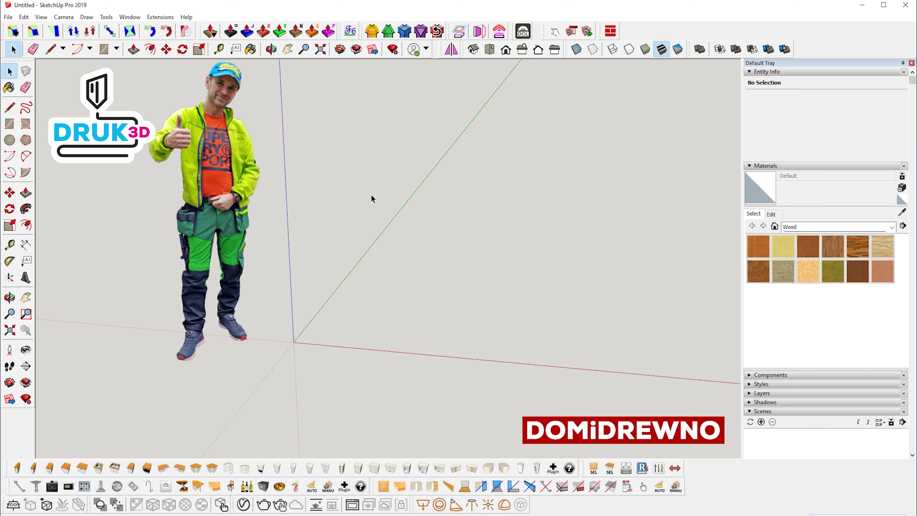
{"action": "scroll", "coordinate": [406, 188], "scroll_direction": "up", "scroll_amount": 3}
{"action": "scroll", "coordinate": [405, 187], "scroll_direction": "up", "scroll_amount": 2}
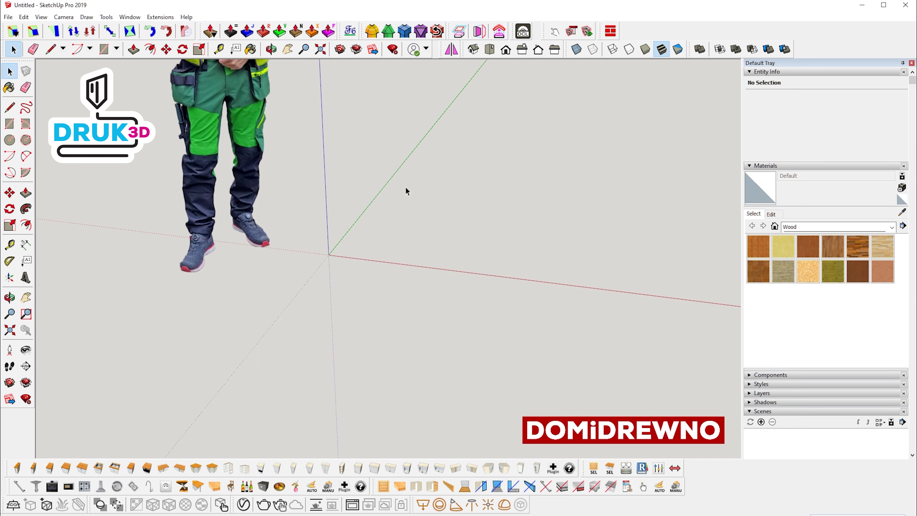
{"action": "scroll", "coordinate": [405, 185], "scroll_direction": "up", "scroll_amount": 2}
{"action": "scroll", "coordinate": [403, 184], "scroll_direction": "up", "scroll_amount": 2}
{"action": "scroll", "coordinate": [403, 184], "scroll_direction": "up", "scroll_amount": 2}
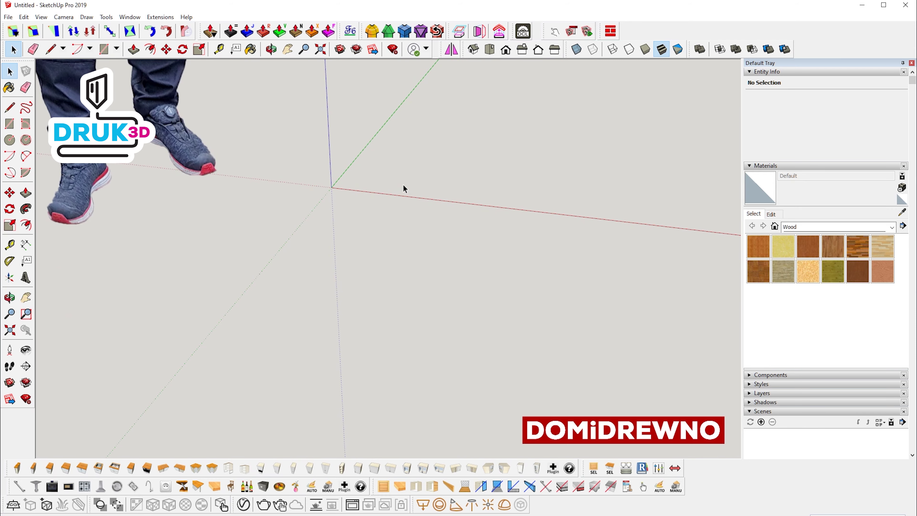
{"action": "key", "text": "shift+z"}
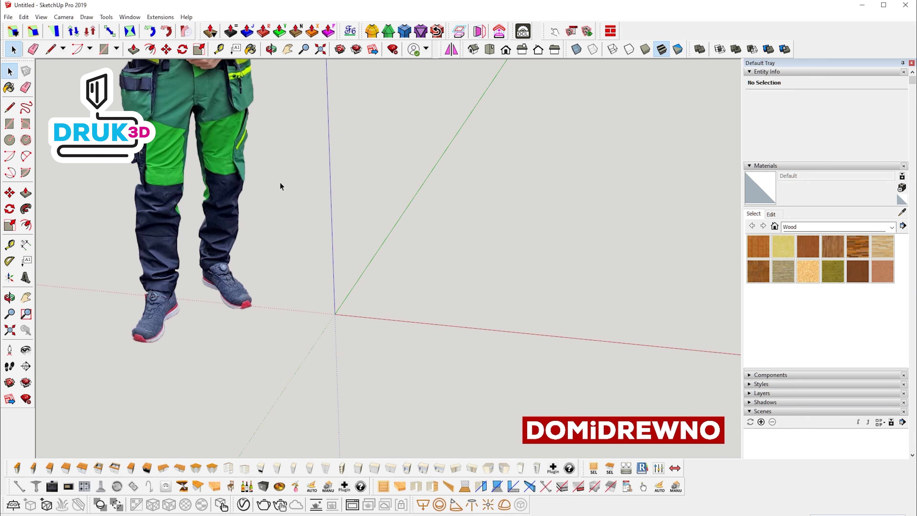
{"action": "left_click", "coordinate": [11, 127]}
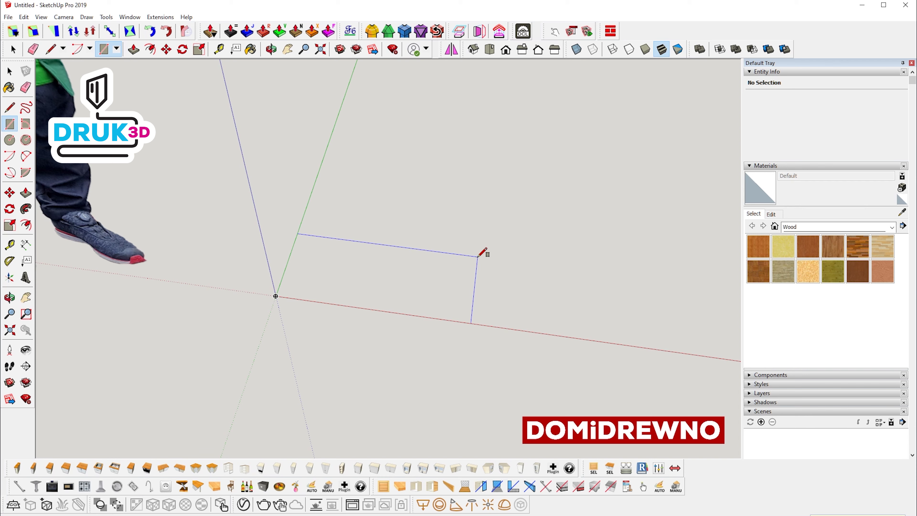
{"action": "left_click", "coordinate": [481, 255]}
{"action": "middle_click_drag", "start_coordinate": [483, 254], "coordinate": [436, 207]}
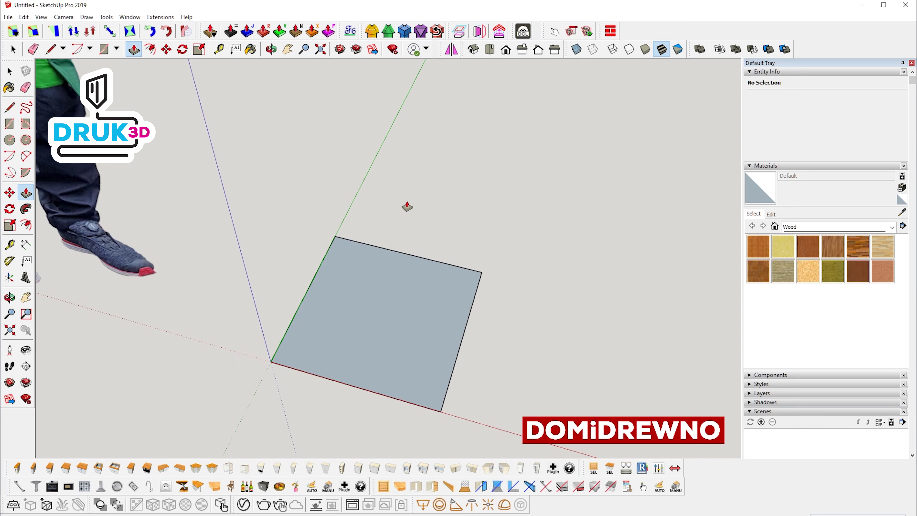
{"action": "mouse_move", "coordinate": [406, 201]}
{"action": "middle_mouse_down"}
{"action": "mouse_move", "coordinate": [362, 205]}
{"action": "mouse_move", "coordinate": [398, 210]}
{"action": "middle_mouse_up"}
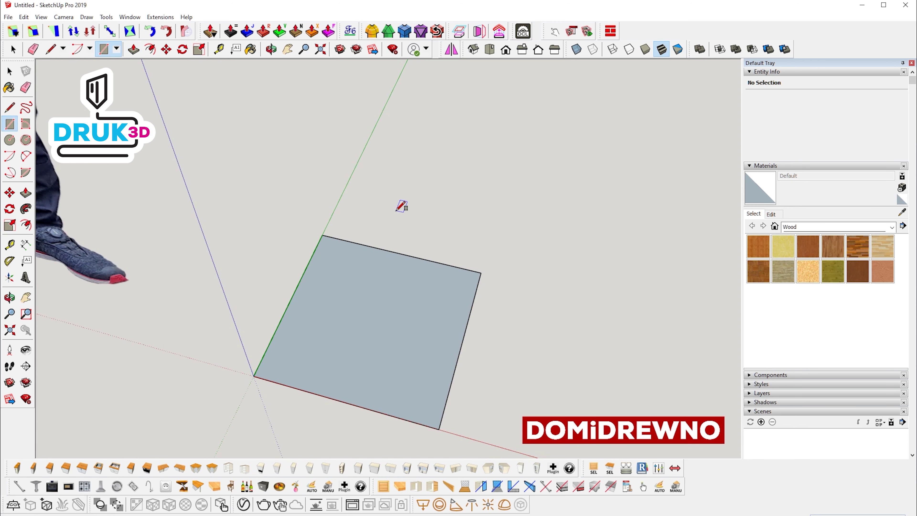
Pull a Tape Measure guide line just past the first rectangle's far edge.
{"action": "key", "text": "t"}
{"action": "scroll", "coordinate": [401, 205], "scroll_direction": "up", "scroll_amount": 2}
{"action": "scroll", "coordinate": [444, 207], "scroll_direction": "up", "scroll_amount": 2}
{"action": "scroll", "coordinate": [429, 223], "scroll_direction": "up", "scroll_amount": 2}
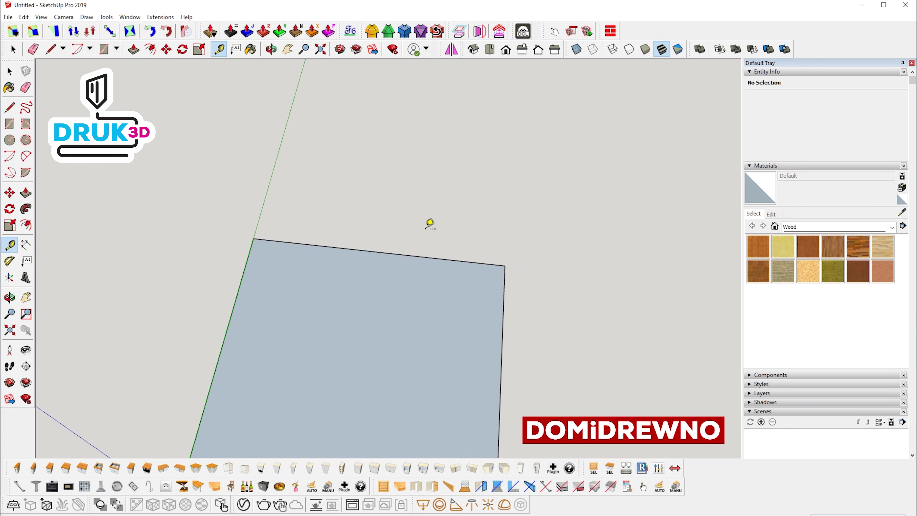
{"action": "scroll", "coordinate": [453, 257], "scroll_direction": "up", "scroll_amount": 1}
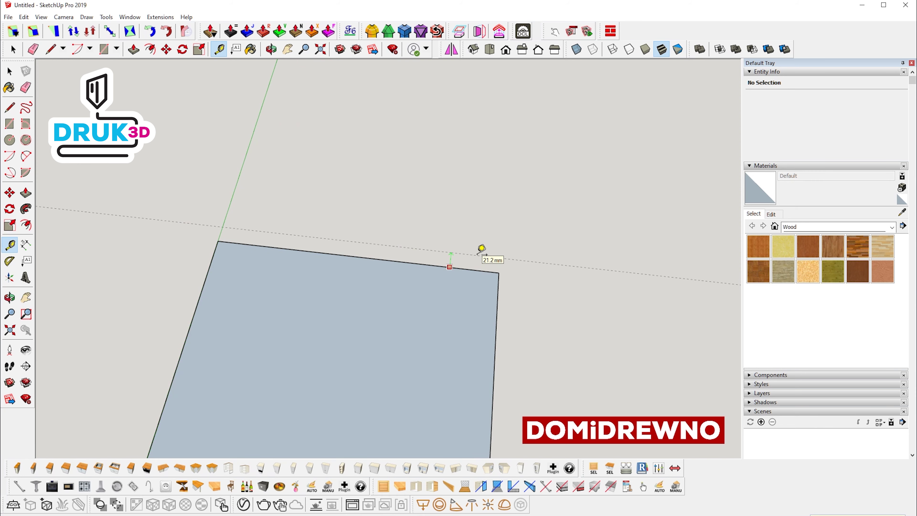
{"action": "scroll", "coordinate": [482, 250], "scroll_direction": "up", "scroll_amount": 2}
{"action": "scroll", "coordinate": [482, 249], "scroll_direction": "up", "scroll_amount": 1}
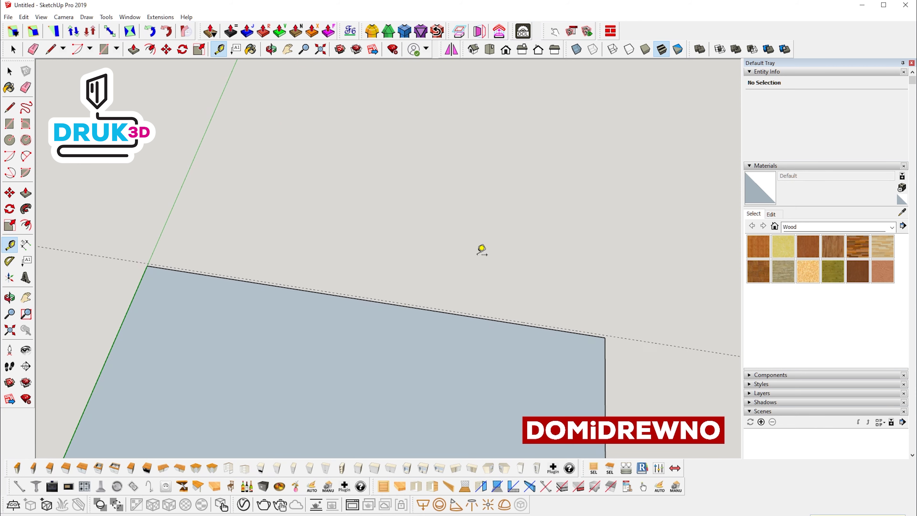
Draw a narrow second rectangle from the far corner along the guide line.
{"action": "key", "text": "r"}
{"action": "scroll", "coordinate": [329, 186], "scroll_direction": "down", "scroll_amount": 1}
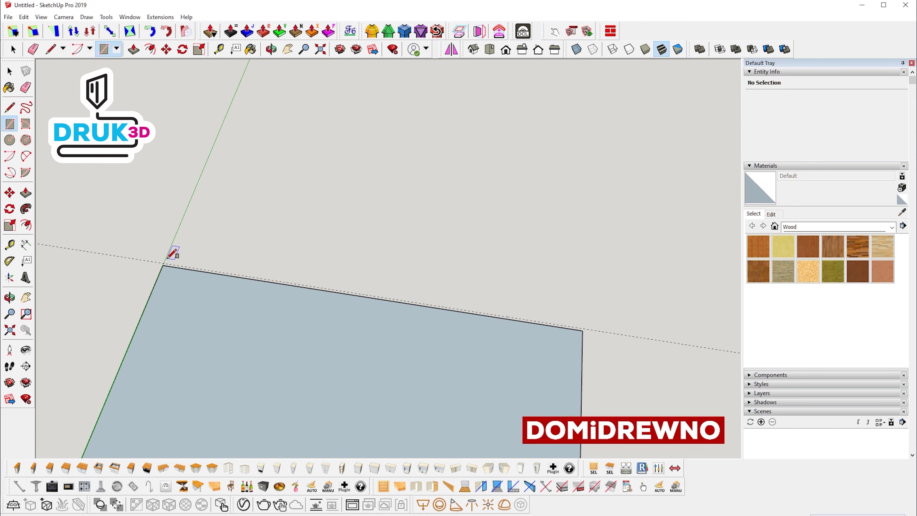
{"action": "scroll", "coordinate": [159, 257], "scroll_direction": "up", "scroll_amount": 2}
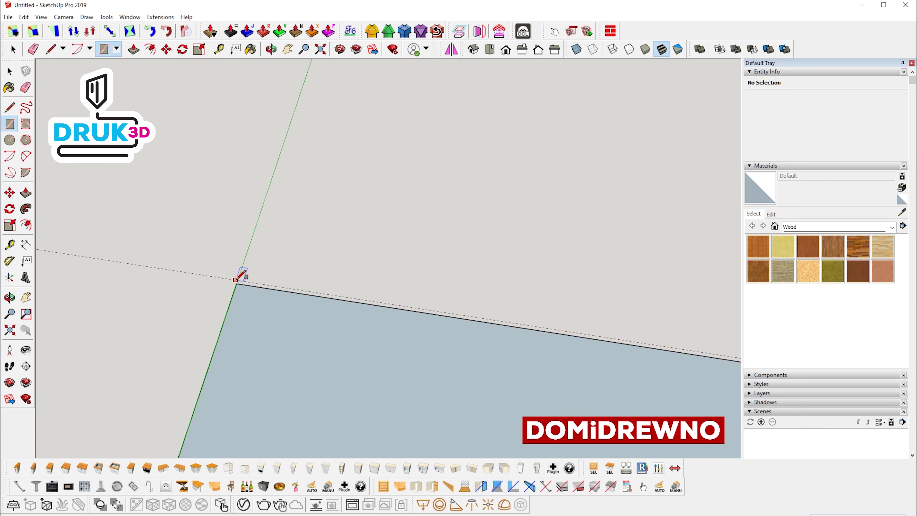
{"action": "scroll", "coordinate": [253, 264], "scroll_direction": "up", "scroll_amount": 3}
{"action": "scroll", "coordinate": [260, 263], "scroll_direction": "down", "scroll_amount": 3}
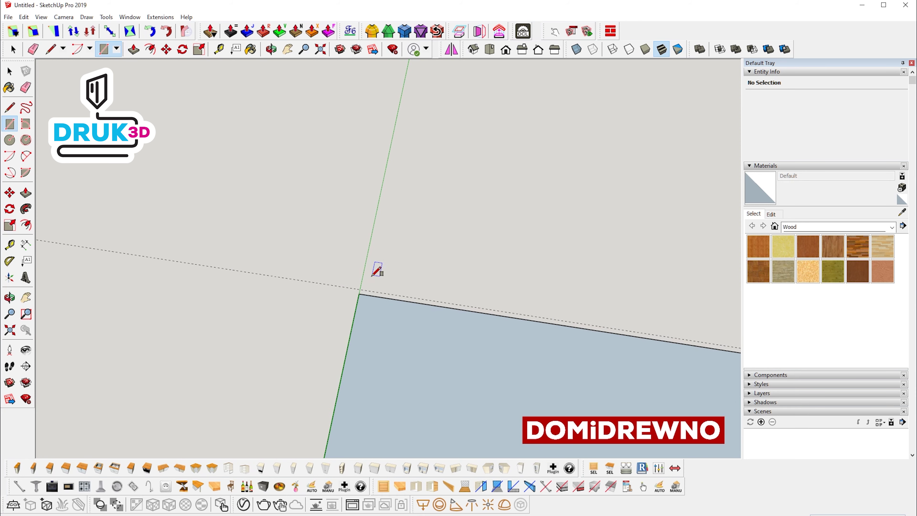
{"action": "left_click", "coordinate": [360, 289]}
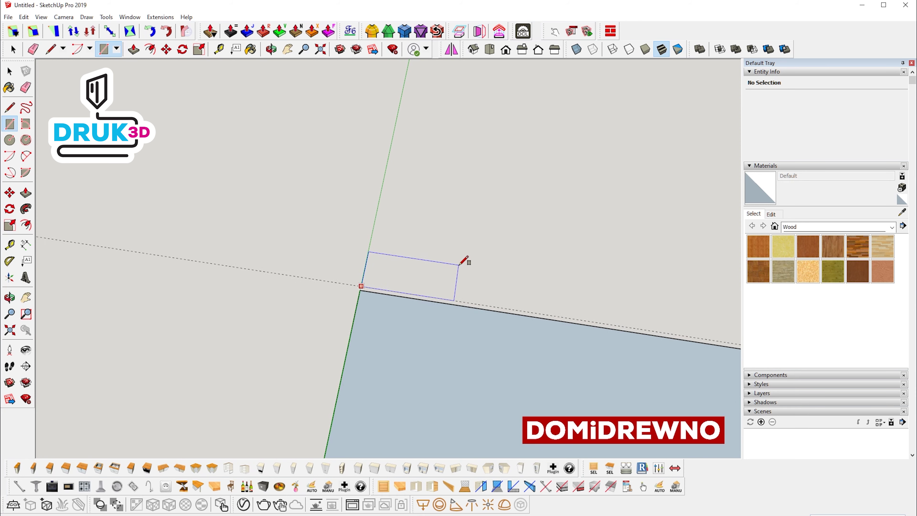
{"action": "scroll", "coordinate": [579, 239], "scroll_direction": "down", "scroll_amount": 3}
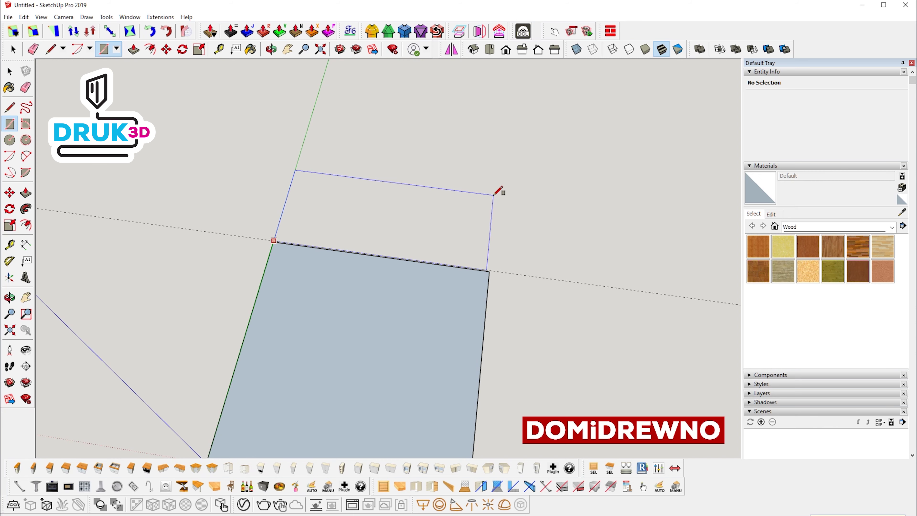
{"action": "left_click", "coordinate": [499, 190]}
{"action": "scroll", "coordinate": [498, 190], "scroll_direction": "up", "scroll_amount": 1}
{"action": "scroll", "coordinate": [499, 190], "scroll_direction": "up", "scroll_amount": 2}
{"action": "scroll", "coordinate": [499, 190], "scroll_direction": "up", "scroll_amount": 2}
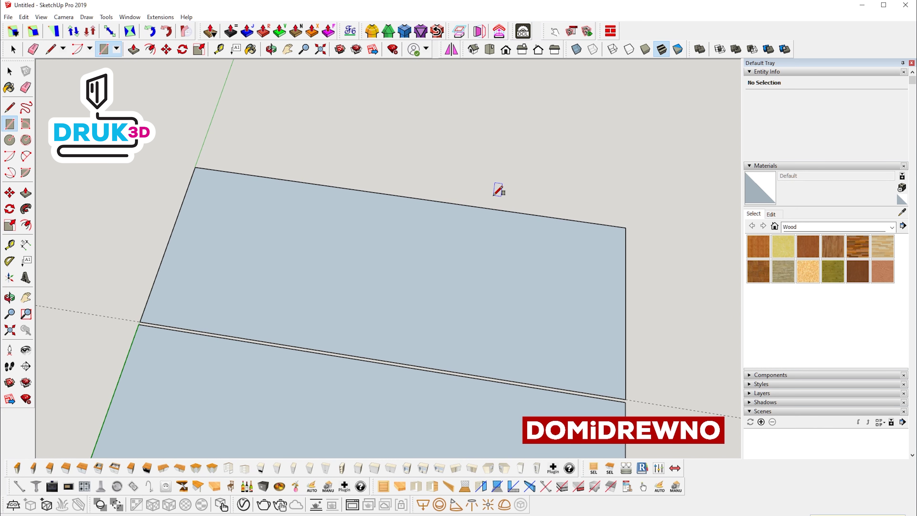
Check distances with Tape Measure, then return to the Select tool.
{"action": "key", "text": "t"}
{"action": "scroll", "coordinate": [497, 190], "scroll_direction": "up", "scroll_amount": 1}
{"action": "scroll", "coordinate": [487, 184], "scroll_direction": "up", "scroll_amount": 2}
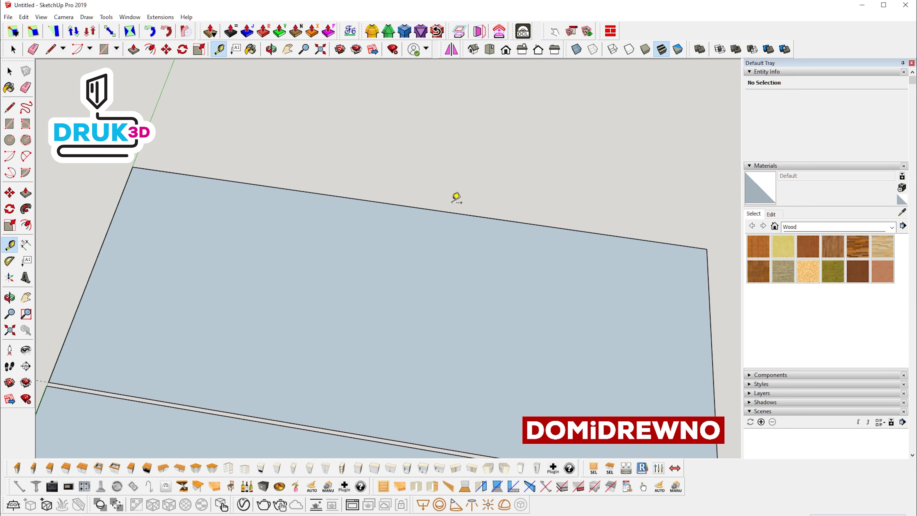
{"action": "scroll", "coordinate": [454, 189], "scroll_direction": "down", "scroll_amount": 4}
{"action": "scroll", "coordinate": [455, 184], "scroll_direction": "down", "scroll_amount": 2}
{"action": "key", "text": "space"}
{"action": "scroll", "coordinate": [461, 191], "scroll_direction": "down", "scroll_amount": 1}
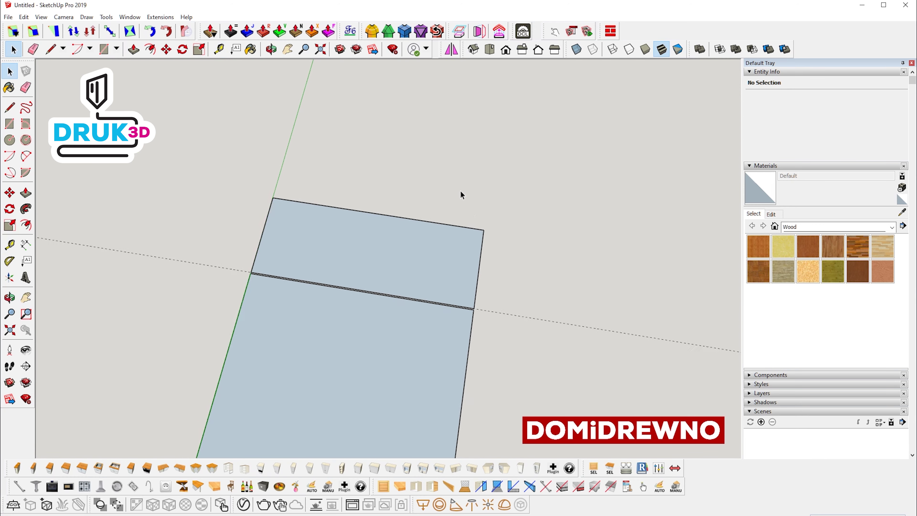
{"action": "scroll", "coordinate": [451, 199], "scroll_direction": "down", "scroll_amount": 1}
Erase the guide line with the Eraser.
{"action": "middle_click_drag", "start_coordinate": [442, 206], "coordinate": [539, 222]}
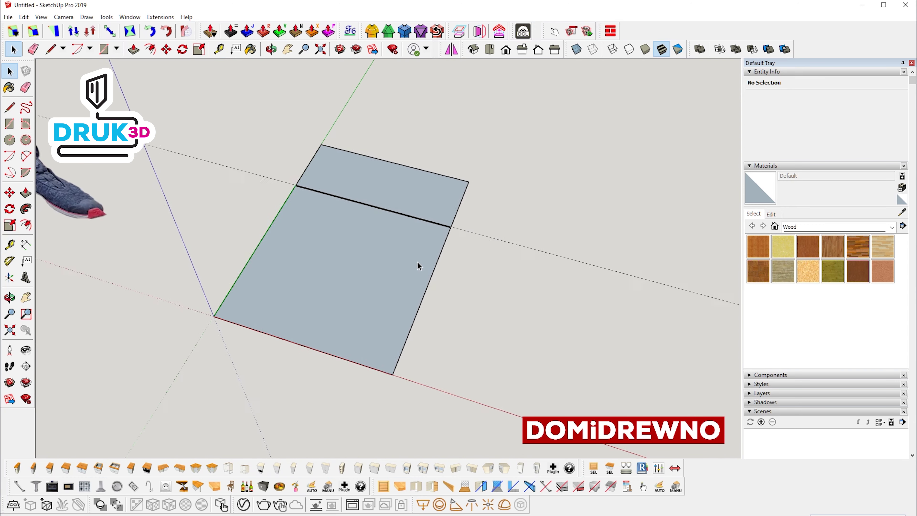
{"action": "key", "text": "e"}
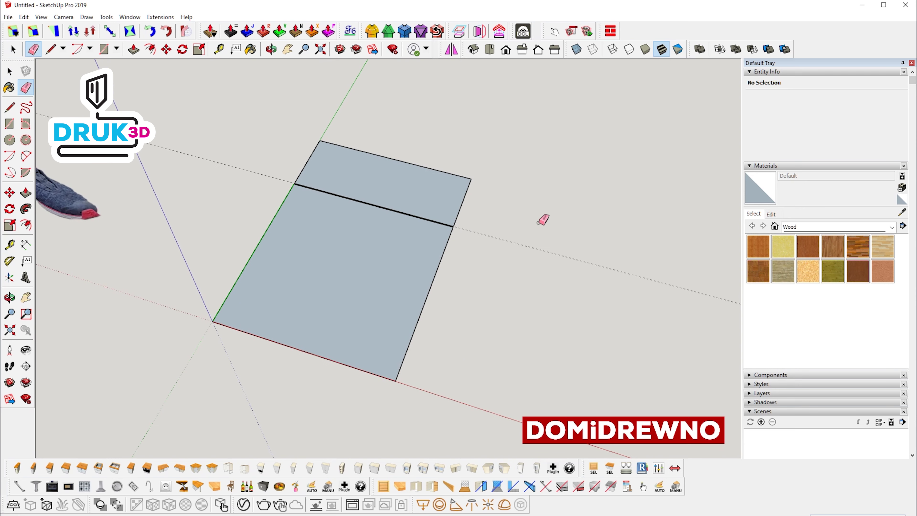
{"action": "middle_click_drag", "start_coordinate": [538, 223], "coordinate": [514, 287]}
Push/Pull the larger rectangle up into a thin slab.
{"action": "key", "text": "p"}
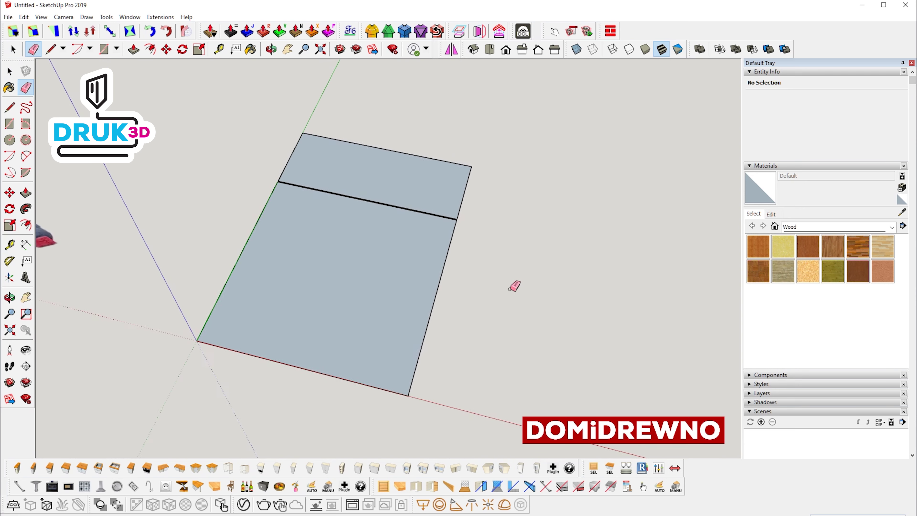
{"action": "left_click", "coordinate": [391, 283]}
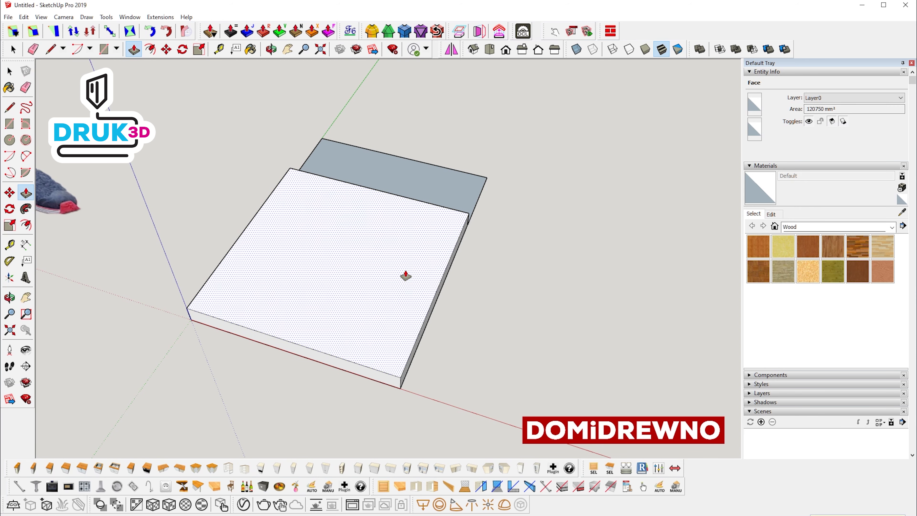
{"action": "scroll", "coordinate": [534, 273], "scroll_direction": "up", "scroll_amount": 1}
{"action": "scroll", "coordinate": [513, 255], "scroll_direction": "up", "scroll_amount": 2}
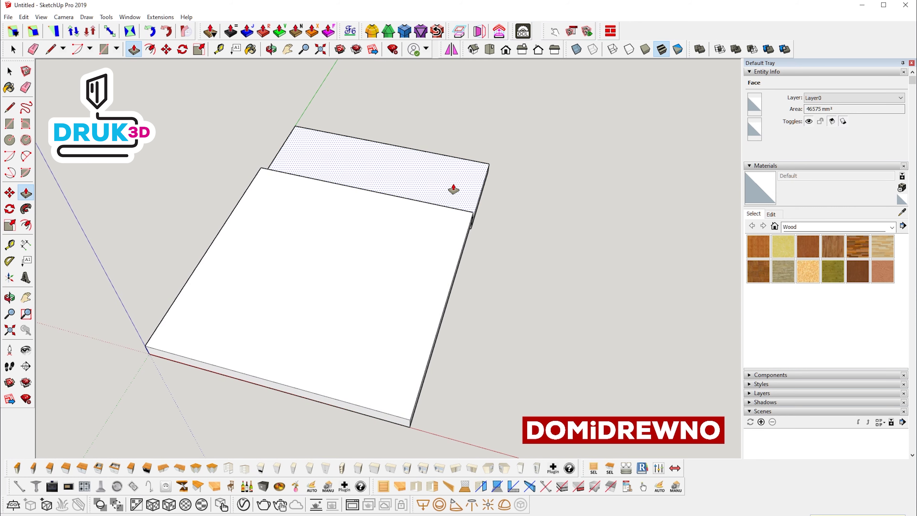
Raise the narrow strip to the same thickness as the large slab.
{"action": "middle_click_drag", "start_coordinate": [453, 190], "coordinate": [477, 210]}
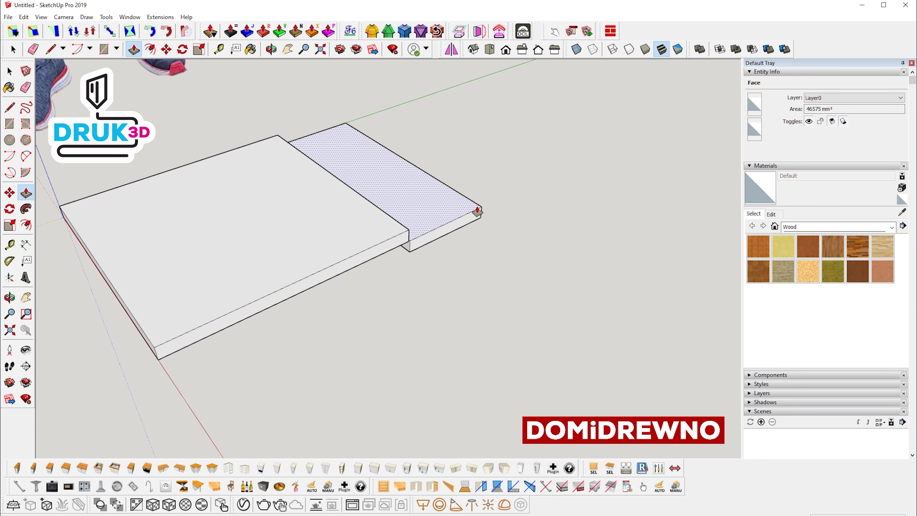
{"action": "scroll", "coordinate": [477, 211], "scroll_direction": "up", "scroll_amount": 1}
{"action": "scroll", "coordinate": [475, 211], "scroll_direction": "up", "scroll_amount": 1}
{"action": "scroll", "coordinate": [455, 224], "scroll_direction": "up", "scroll_amount": 1}
{"action": "scroll", "coordinate": [433, 224], "scroll_direction": "up", "scroll_amount": 1}
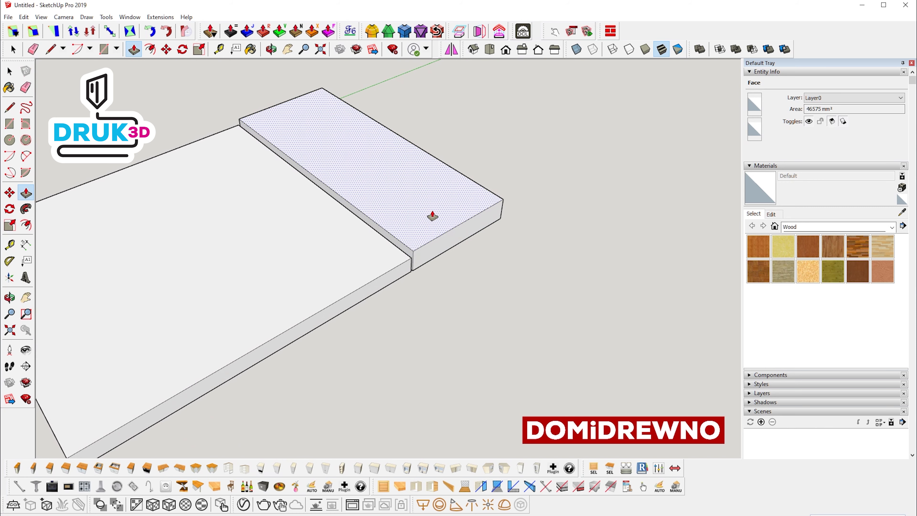
{"action": "scroll", "coordinate": [432, 213], "scroll_direction": "down", "scroll_amount": 2}
{"action": "scroll", "coordinate": [473, 217], "scroll_direction": "down", "scroll_amount": 2}
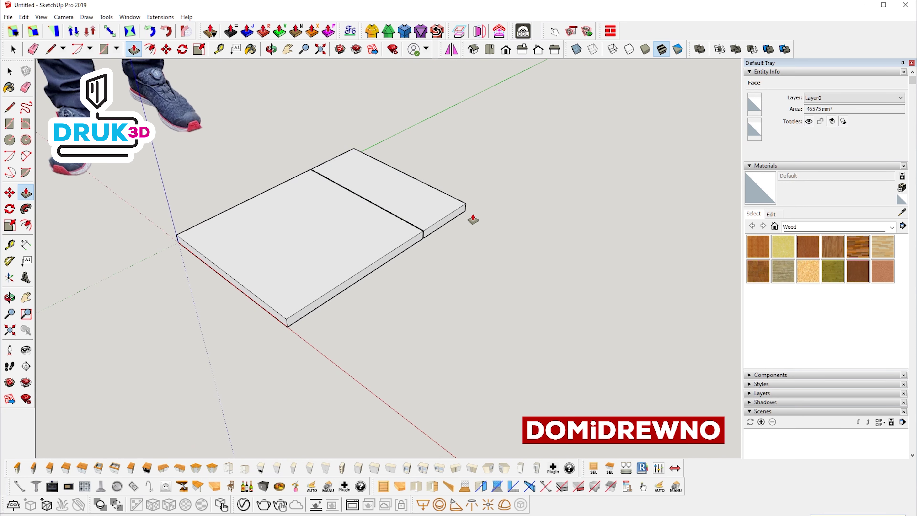
{"action": "key", "text": "space"}
{"action": "left_click", "coordinate": [473, 215]}
{"action": "mouse_move", "coordinate": [473, 215]}
{"action": "middle_mouse_down"}
{"action": "mouse_move", "coordinate": [505, 256]}
{"action": "mouse_move", "coordinate": [594, 255]}
{"action": "mouse_move", "coordinate": [548, 273]}
{"action": "mouse_move", "coordinate": [494, 273]}
{"action": "mouse_move", "coordinate": [799, 253]}
{"action": "middle_mouse_up"}
Try painting the large slab with Wood Board Cork, then undo it.
{"action": "left_click", "coordinate": [783, 246]}
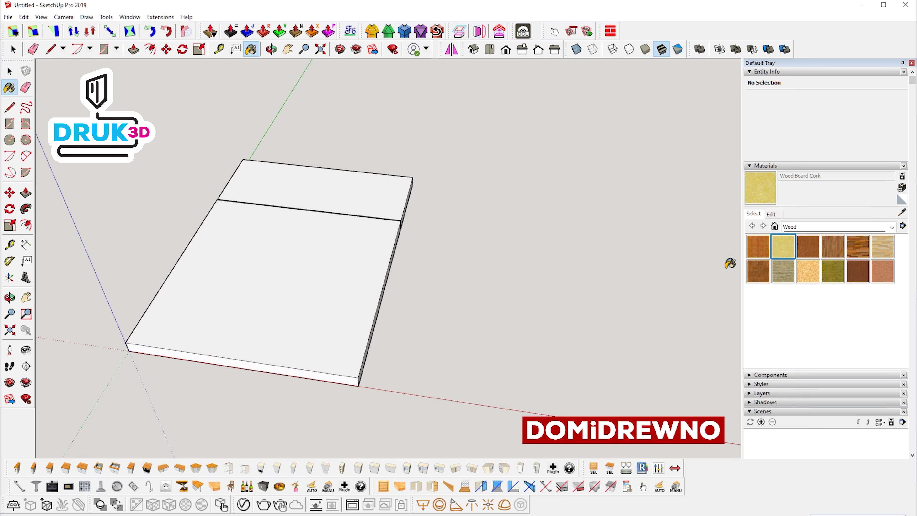
{"action": "mouse_move", "coordinate": [837, 286]}
{"action": "middle_mouse_down"}
{"action": "mouse_move", "coordinate": [869, 243]}
{"action": "mouse_move", "coordinate": [753, 268]}
{"action": "mouse_move", "coordinate": [875, 268]}
{"action": "middle_mouse_up"}
{"action": "left_click", "coordinate": [378, 270]}
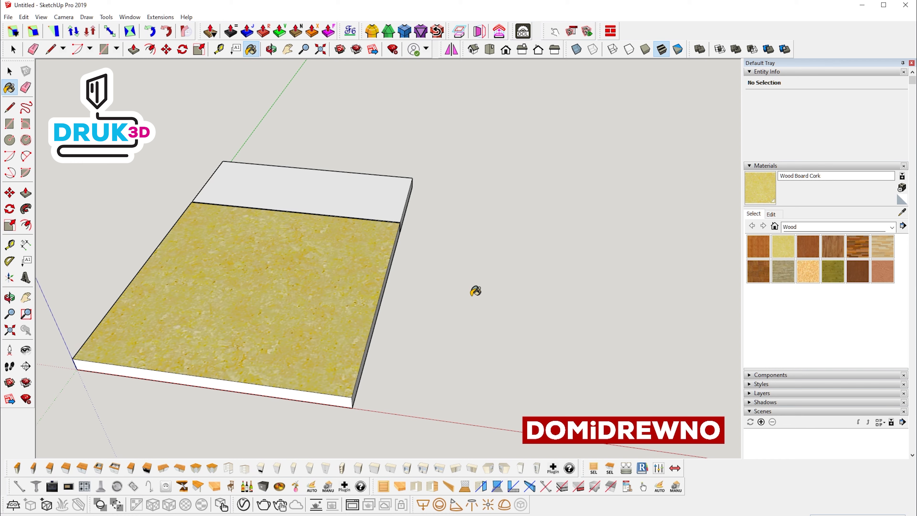
{"action": "key", "text": "ctrl+z"}
{"action": "key", "text": "space"}
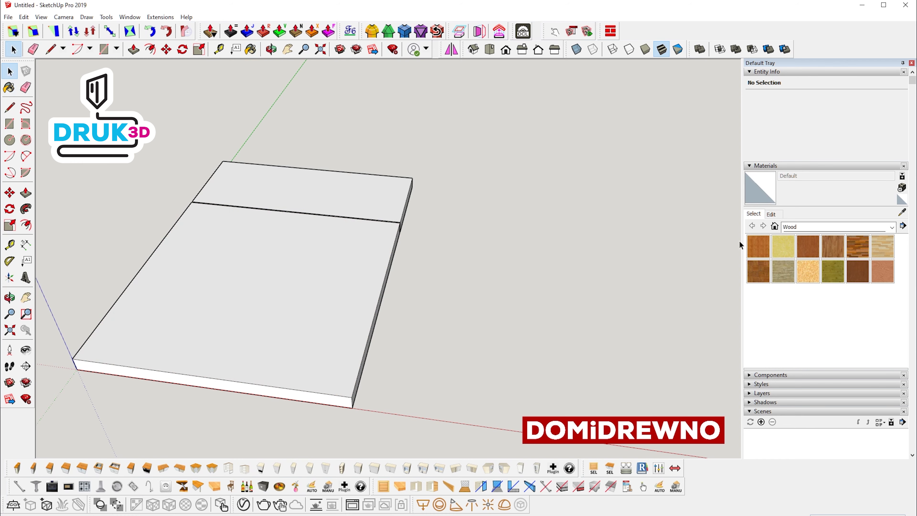
Paint the large board face and the narrow strip with Wood Board Cork.
{"action": "double_click", "coordinate": [359, 266]}
{"action": "left_click", "coordinate": [783, 247]}
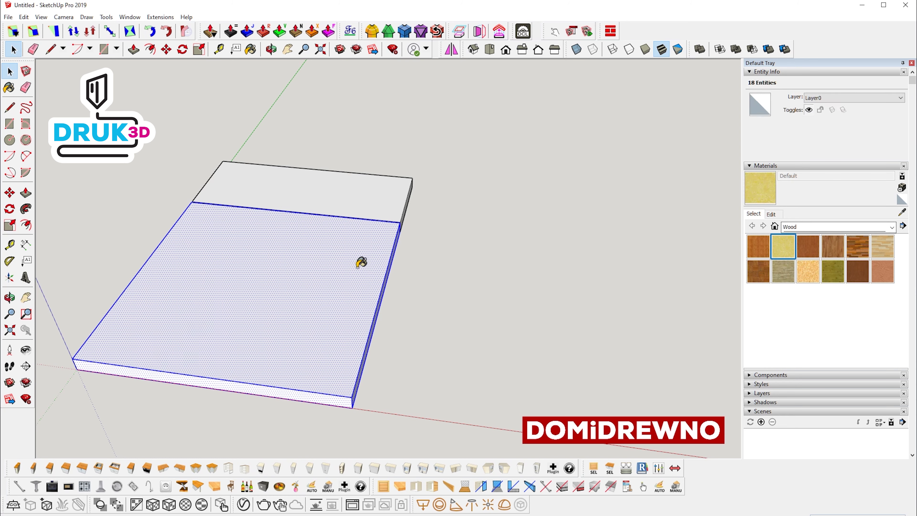
{"action": "left_click", "coordinate": [359, 263]}
{"action": "key", "text": "space"}
{"action": "double_click", "coordinate": [386, 208]}
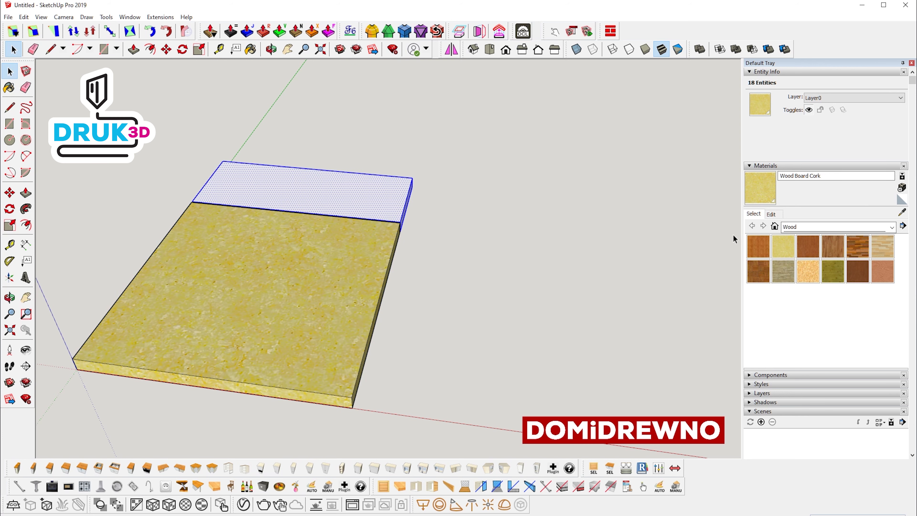
{"action": "left_click", "coordinate": [783, 247]}
{"action": "left_click", "coordinate": [390, 185]}
{"action": "key", "text": "space"}
{"action": "left_click", "coordinate": [477, 239]}
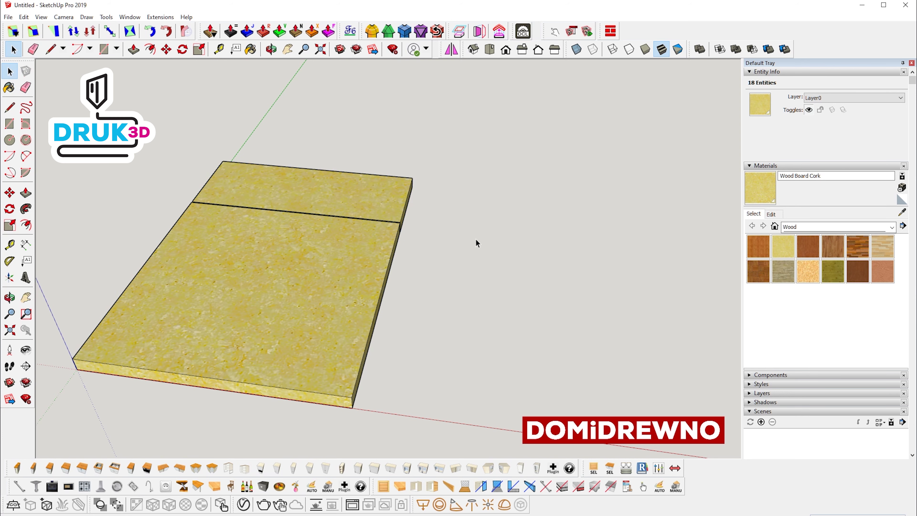
{"action": "double_click", "coordinate": [348, 285]}
Make the large board component f1 and the narrow strip component f2.
{"action": "type", "text": "g"}
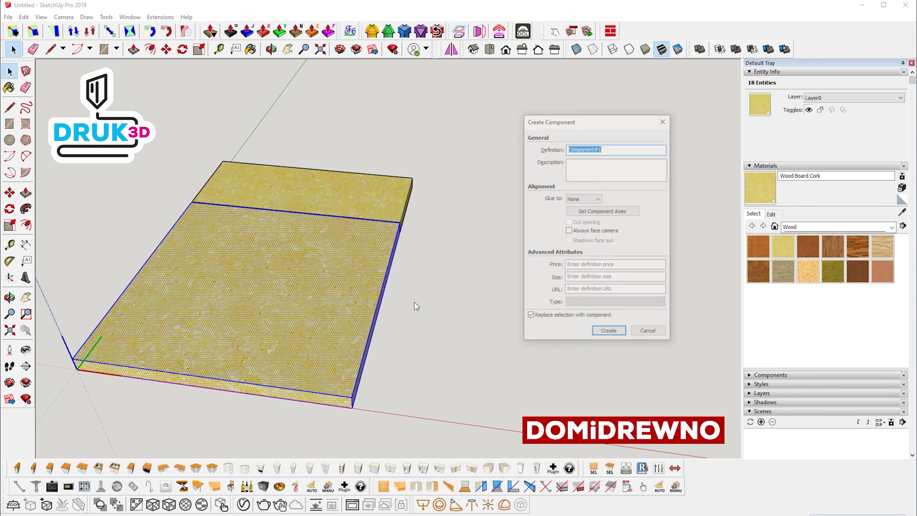
{"action": "type", "text": "f1"}
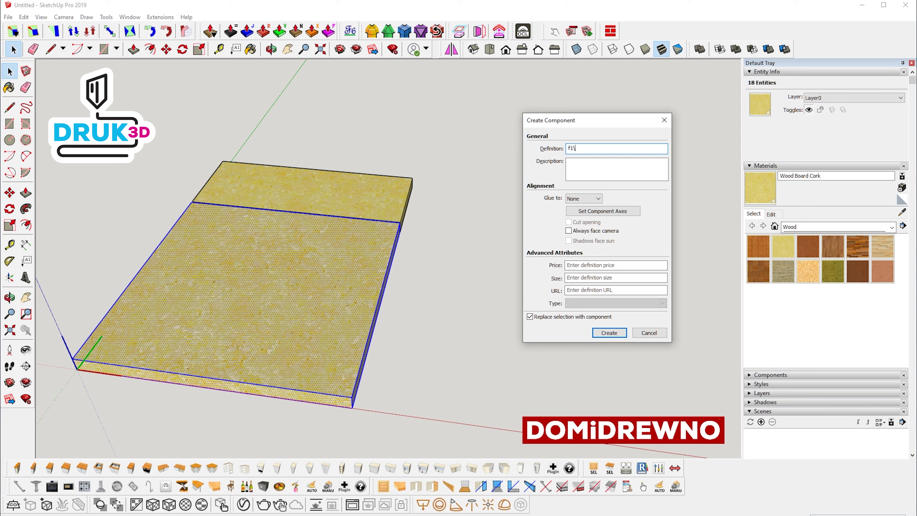
{"action": "key", "text": "Return"}
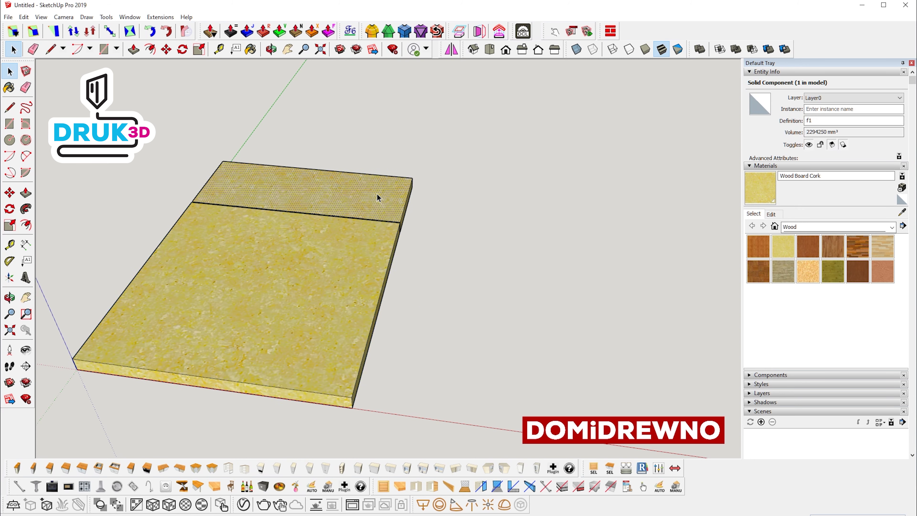
{"action": "left_click", "coordinate": [382, 197]}
{"action": "key", "text": "ctrl+z"}
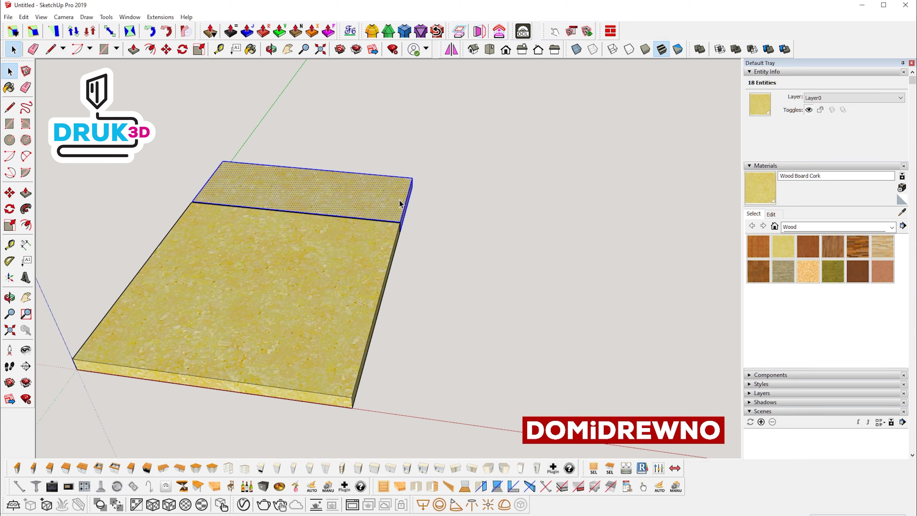
{"action": "type", "text": "gf"}
{"action": "key", "text": "Return"}
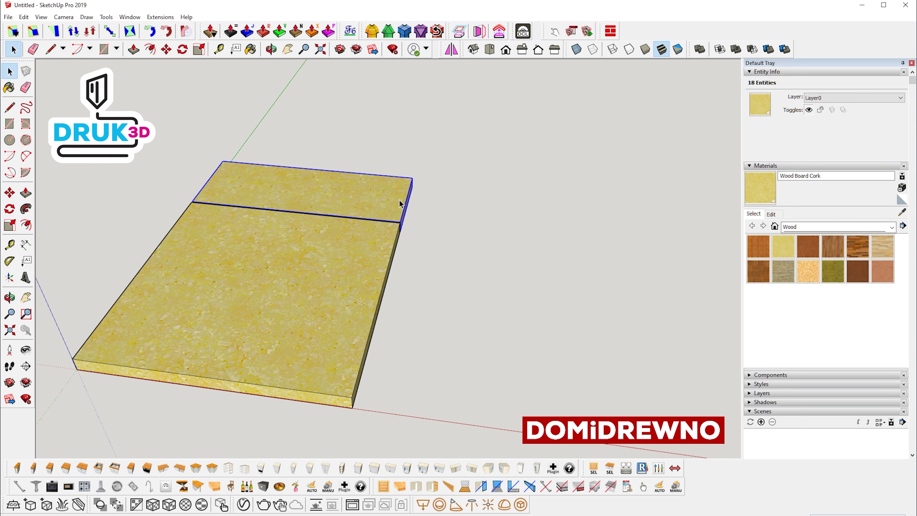
{"action": "left_click", "coordinate": [414, 139]}
{"action": "scroll", "coordinate": [350, 117], "scroll_direction": "up", "scroll_amount": 2}
{"action": "scroll", "coordinate": [351, 117], "scroll_direction": "up", "scroll_amount": 3}
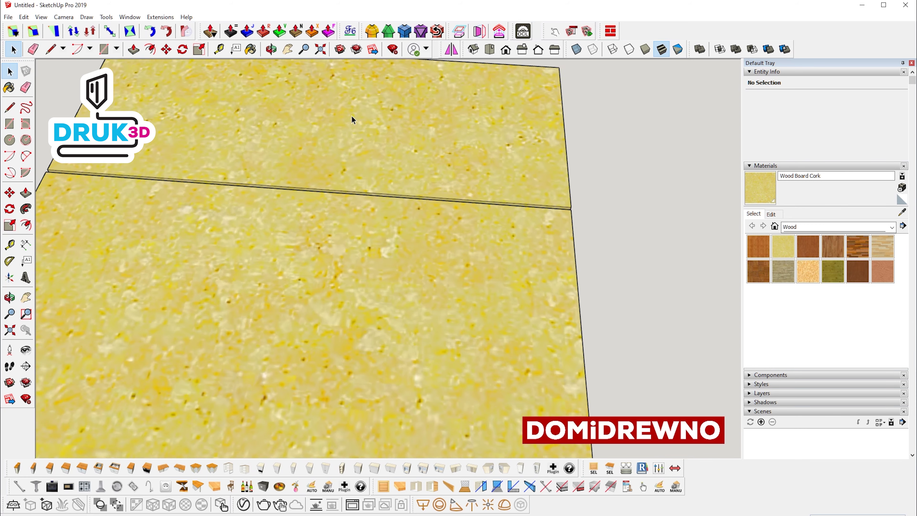
{"action": "middle_click_drag", "start_coordinate": [352, 115], "coordinate": [368, 138]}
{"action": "scroll", "coordinate": [371, 146], "scroll_direction": "up", "scroll_amount": 2}
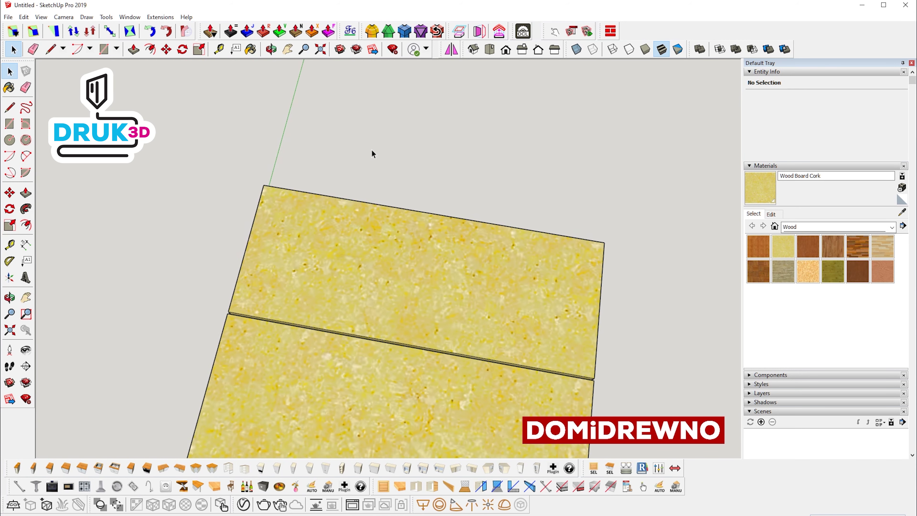
Copy the narrow f2 board with Move and Ctrl, placing the copy beside it.
{"action": "key", "text": "m"}
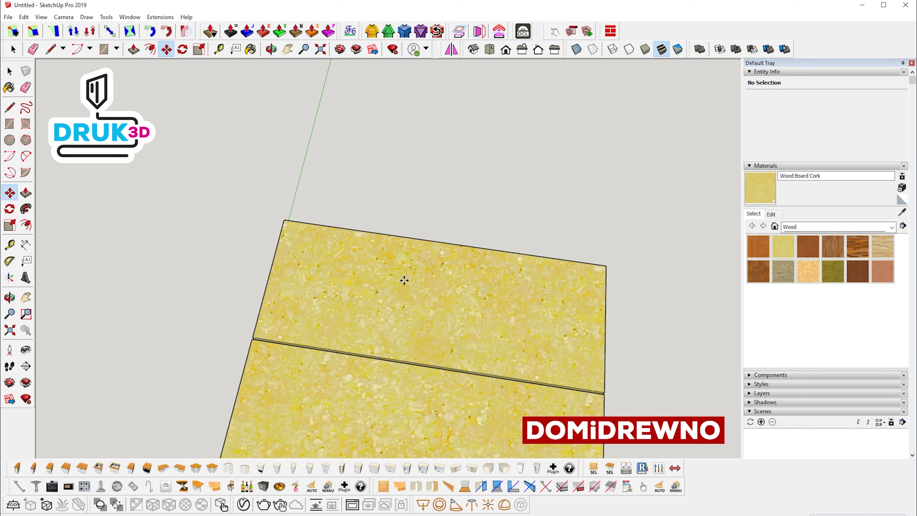
{"action": "scroll", "coordinate": [293, 309], "scroll_direction": "up", "scroll_amount": 2}
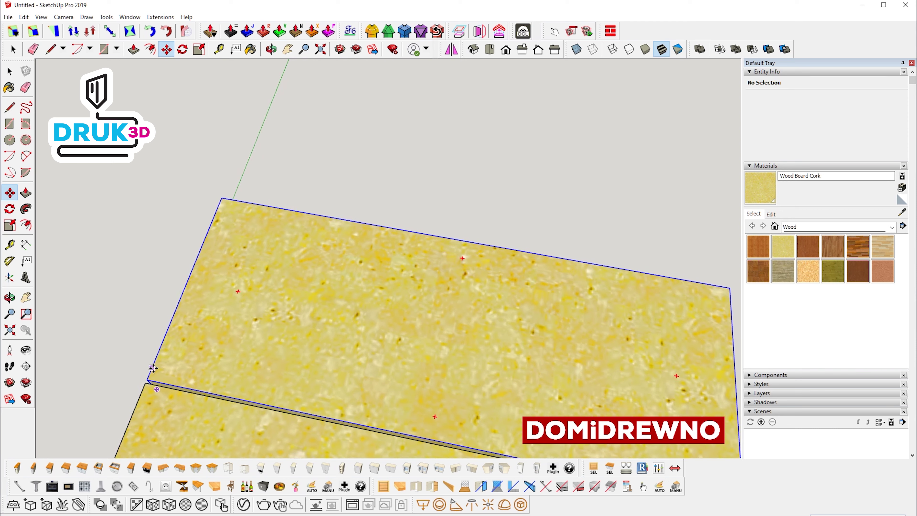
{"action": "left_click", "coordinate": [148, 377]}
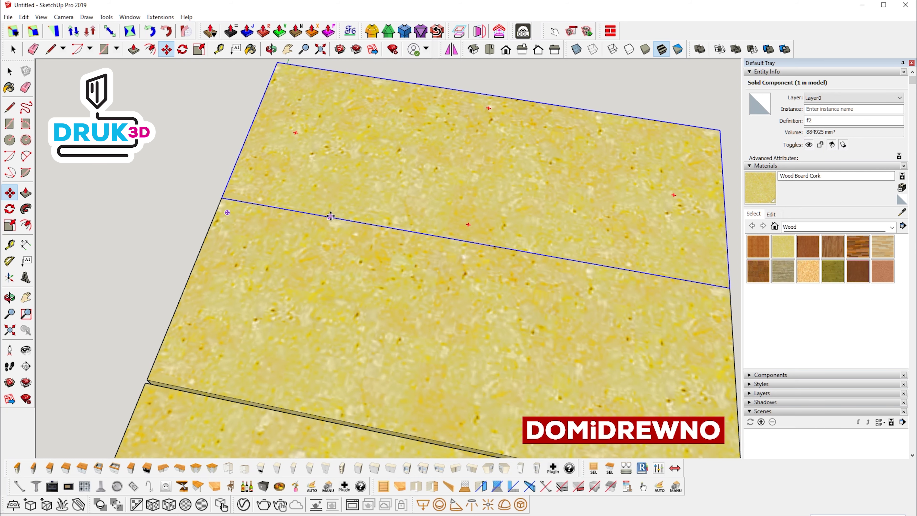
{"action": "key", "text": "ctrl"}
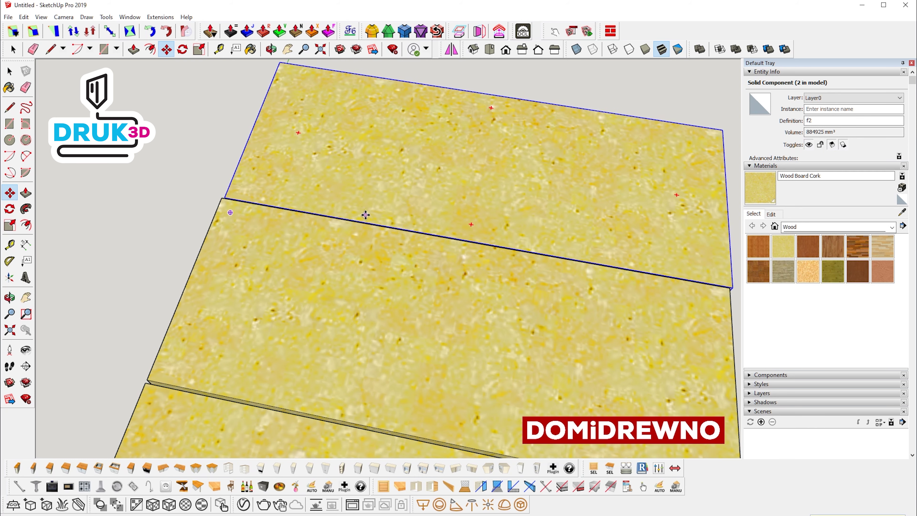
{"action": "left_click", "coordinate": [366, 215]}
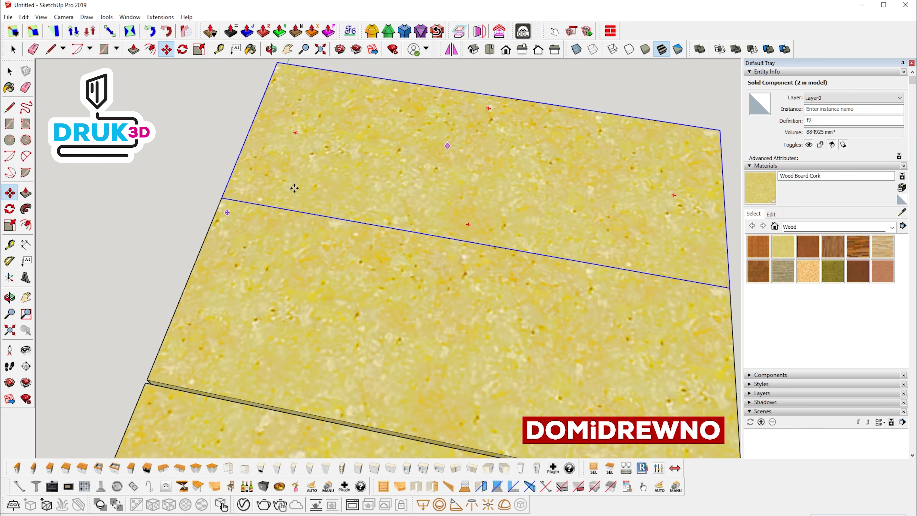
Try sliding the upper board along the green and vertical axes, cancelling each move.
{"action": "left_click_drag", "start_coordinate": [236, 163], "coordinate": [310, 168]}
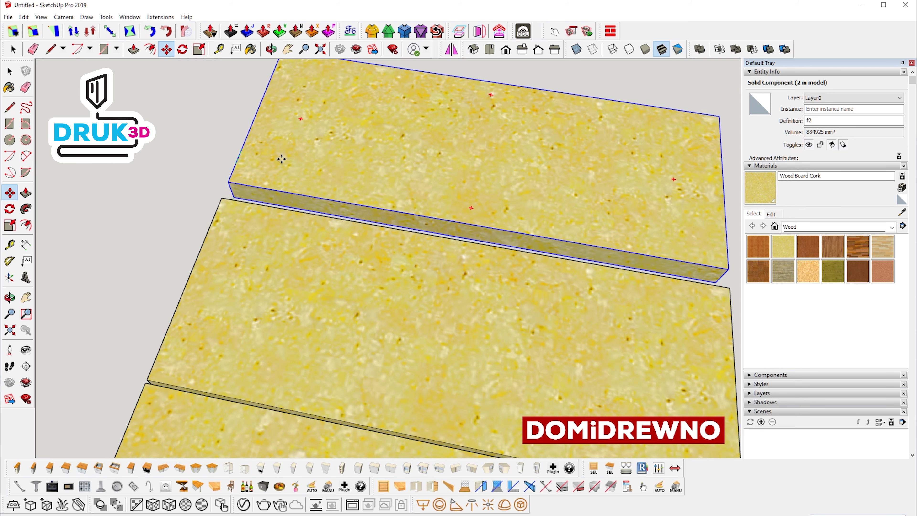
{"action": "key", "text": "Escape"}
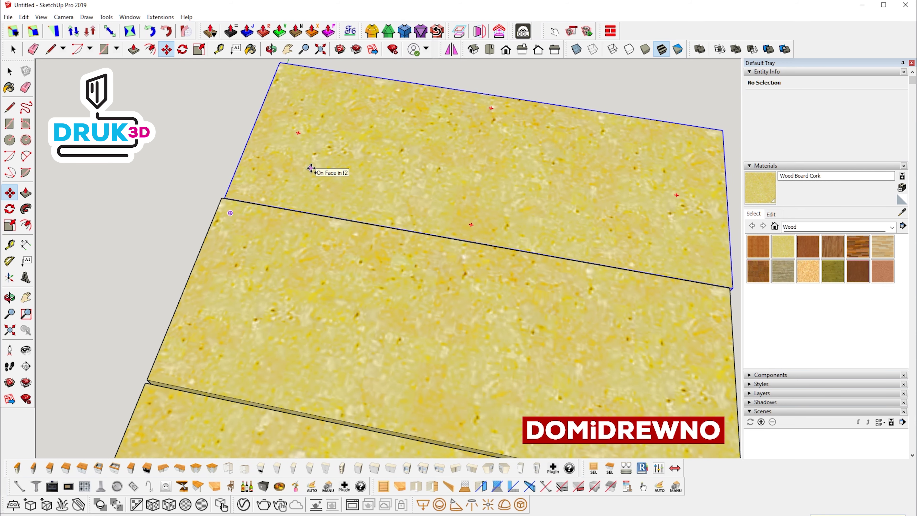
{"action": "mouse_move", "coordinate": [358, 190]}
{"action": "middle_mouse_down"}
{"action": "mouse_move", "coordinate": [331, 188]}
{"action": "mouse_move", "coordinate": [264, 235]}
{"action": "middle_mouse_up"}
{"action": "left_click", "coordinate": [258, 234]}
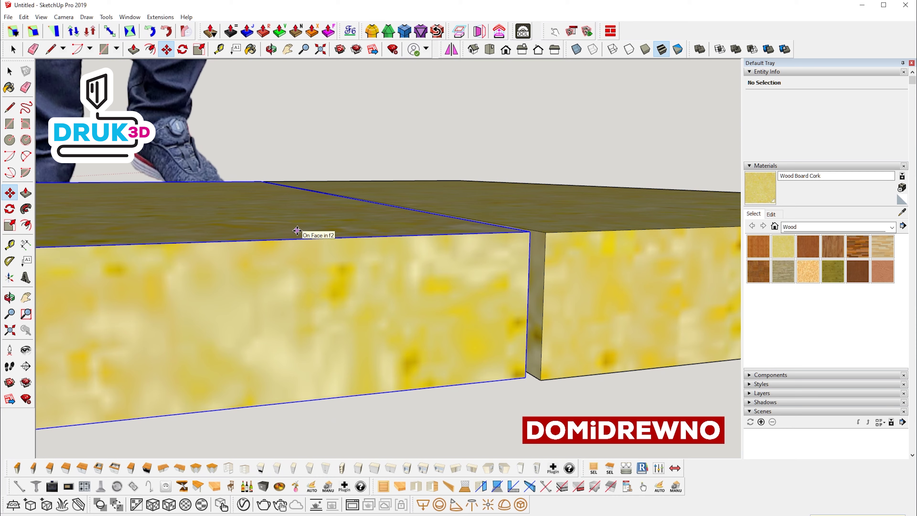
{"action": "left_click", "coordinate": [297, 231]}
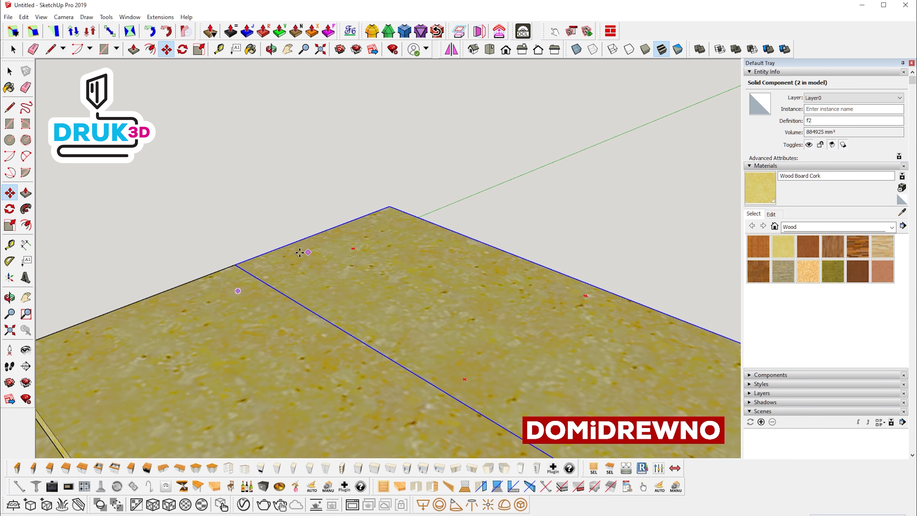
{"action": "left_click_drag", "start_coordinate": [271, 251], "coordinate": [322, 232]}
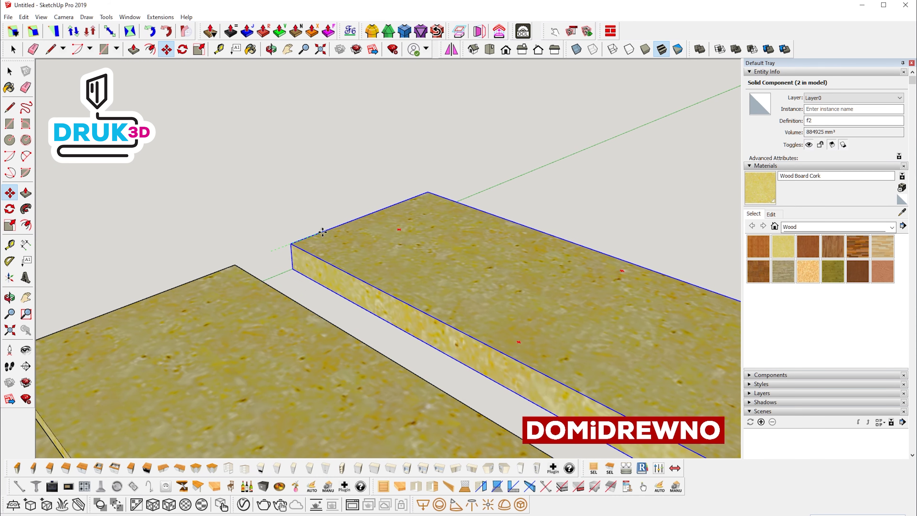
{"action": "key", "text": "Escape"}
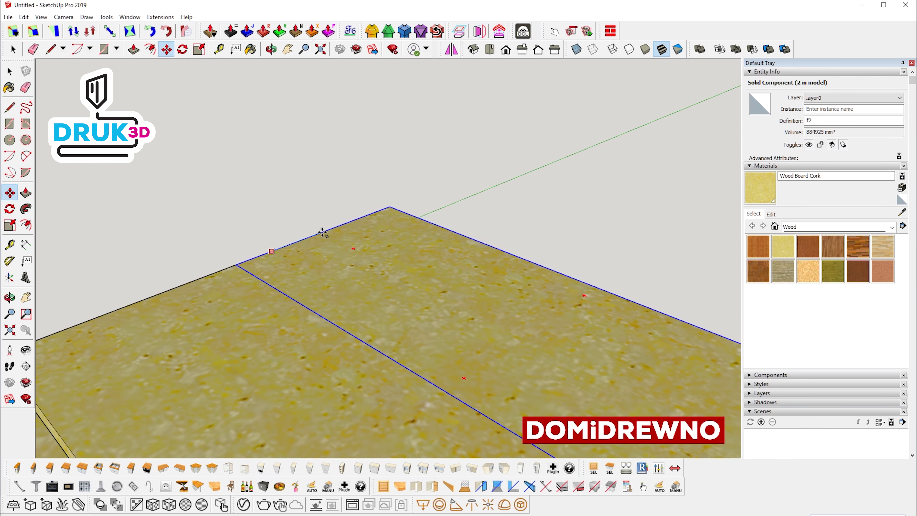
{"action": "key", "text": "Up"}
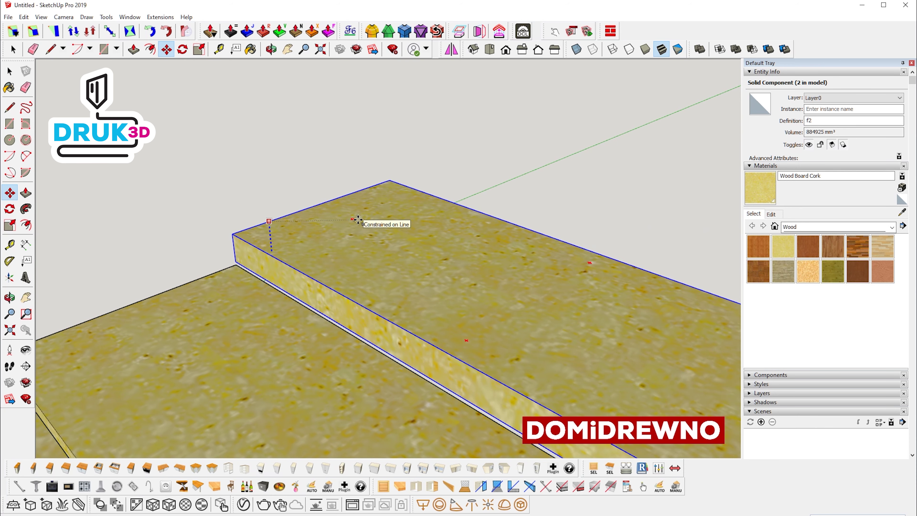
{"action": "key", "text": "Left"}
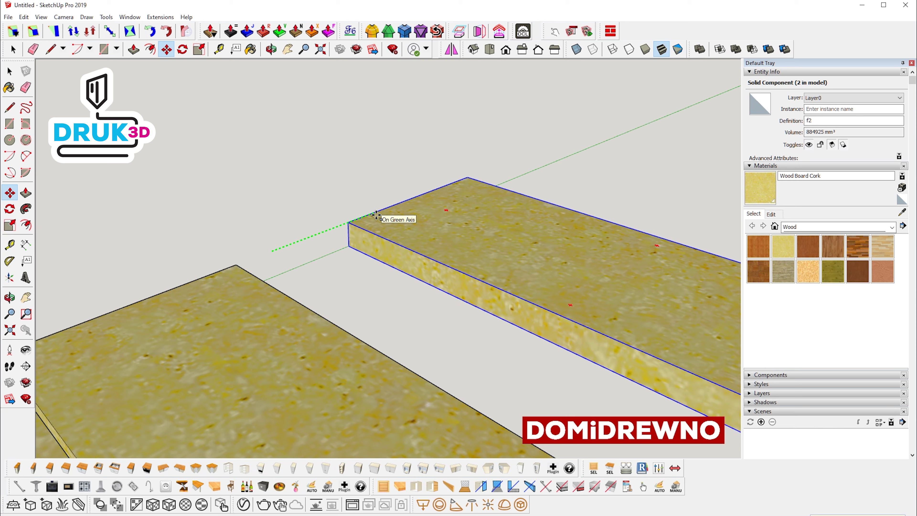
{"action": "key", "text": "Escape"}
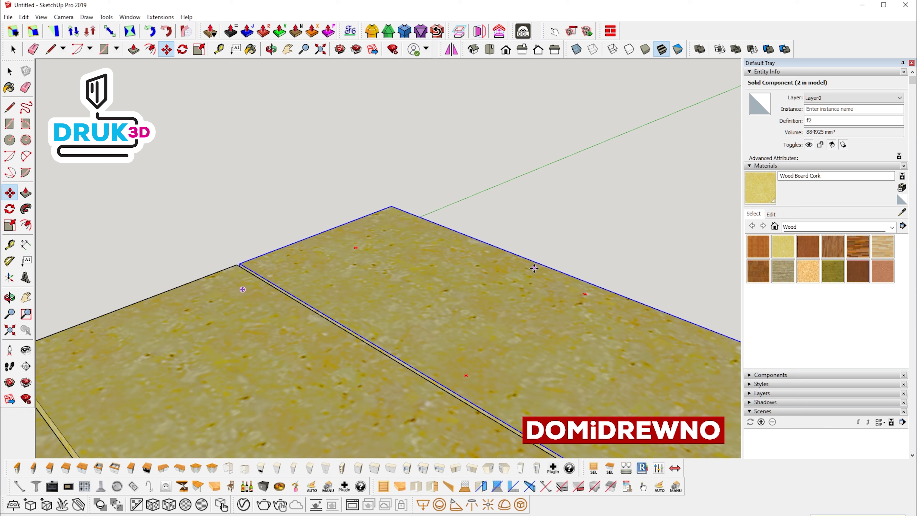
{"action": "key", "text": "Escape"}
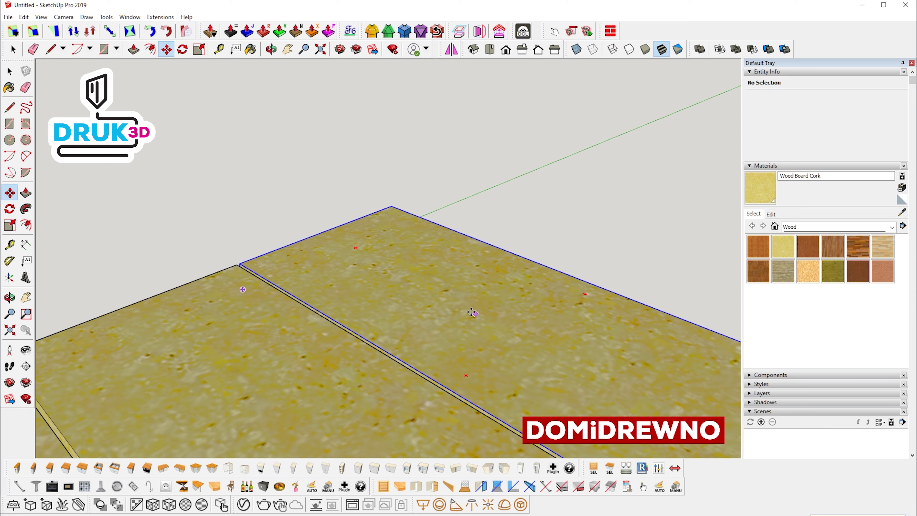
Move a board to the other board's corner and undo the extra third copy.
{"action": "left_click", "coordinate": [291, 245]}
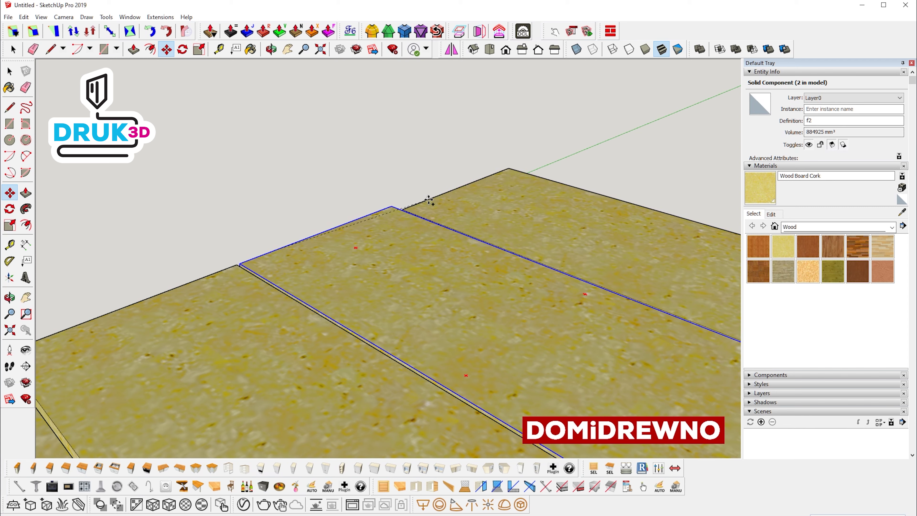
{"action": "left_click", "coordinate": [412, 196]}
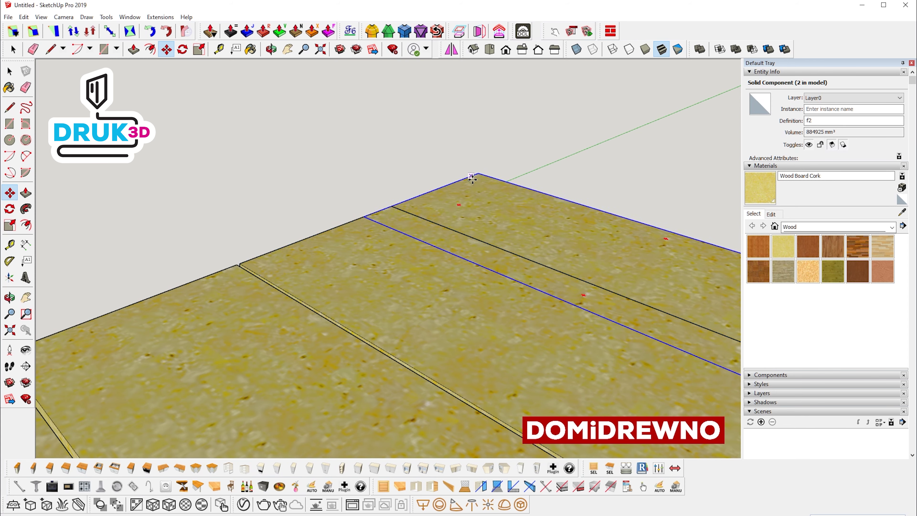
{"action": "key", "text": "ctrl+z"}
{"action": "key", "text": "Escape"}
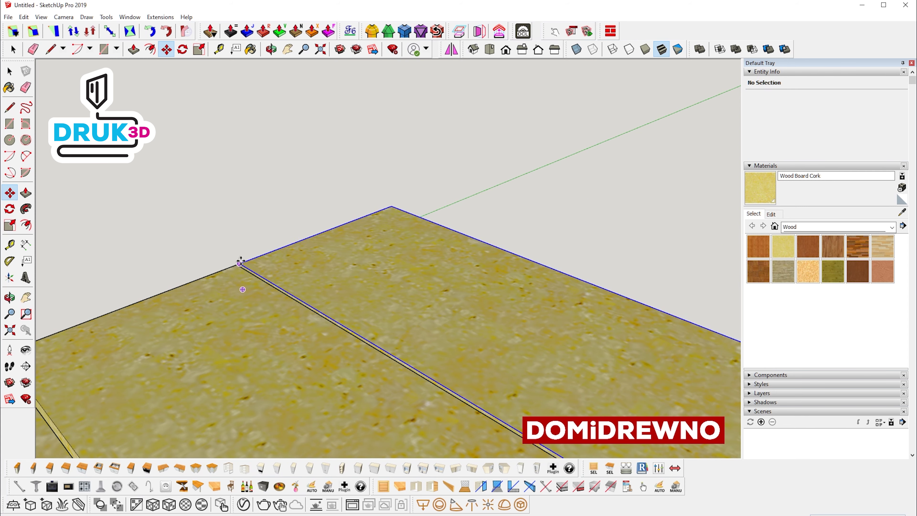
{"action": "left_click", "coordinate": [240, 263]}
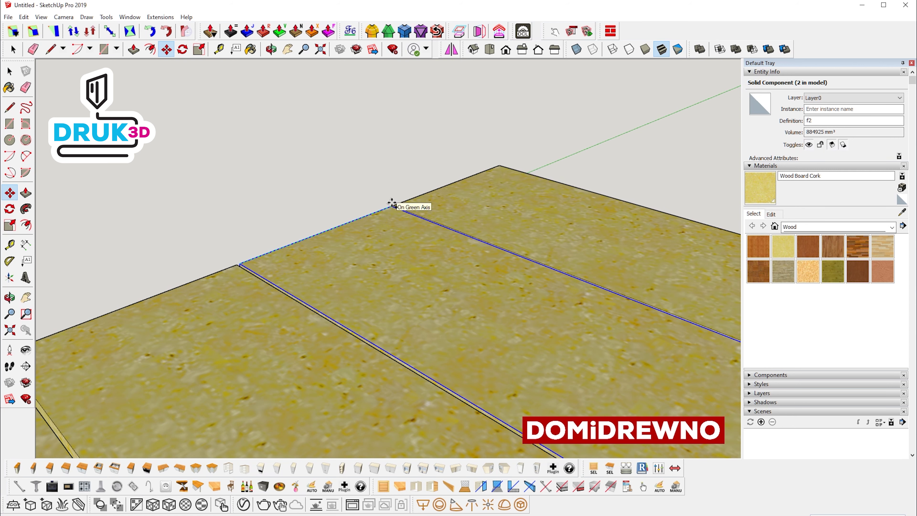
{"action": "left_click", "coordinate": [390, 206]}
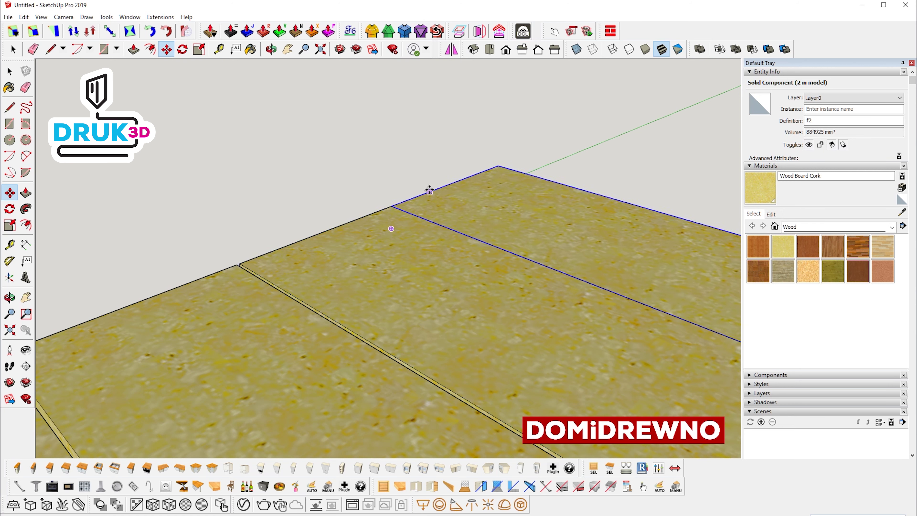
{"action": "left_click", "coordinate": [416, 196]}
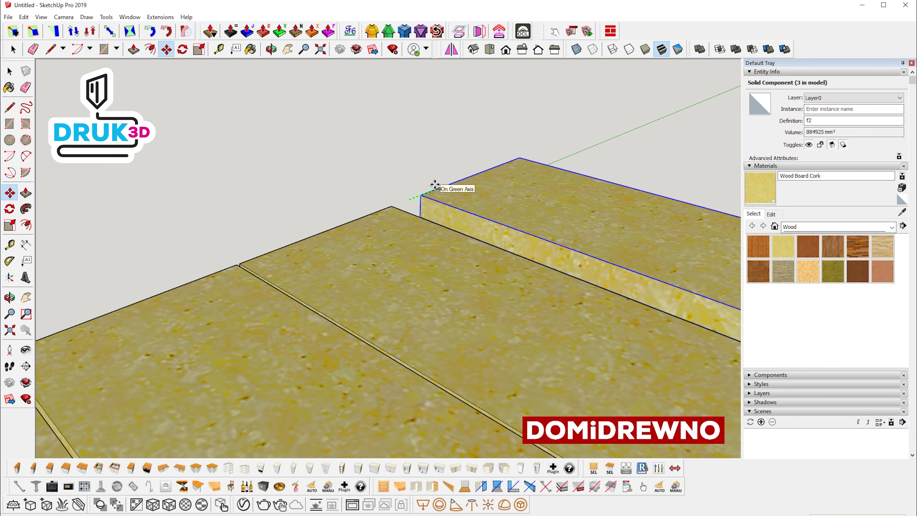
{"action": "key", "text": "Escape"}
{"action": "key", "text": "space"}
{"action": "left_click", "coordinate": [458, 172]}
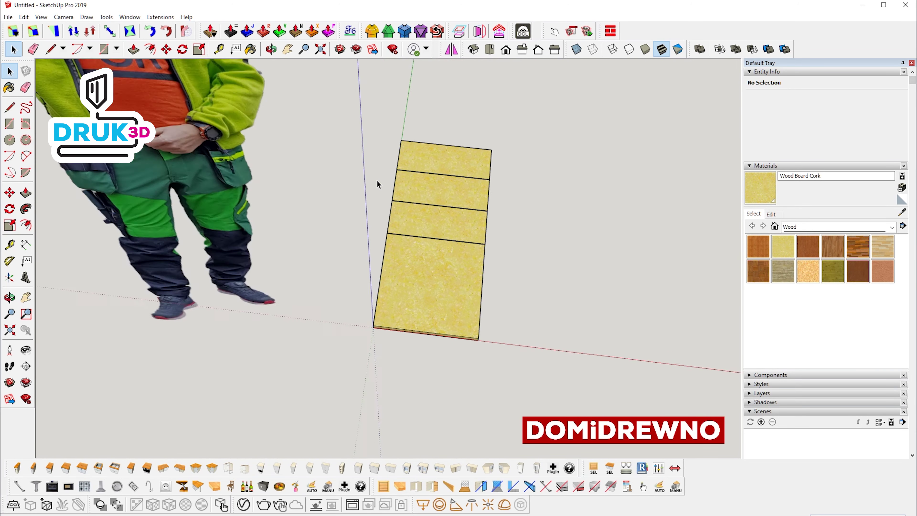
Zoom in on the four cork panels and switch to the Rectangle tool.
{"action": "left_click", "coordinate": [321, 193]}
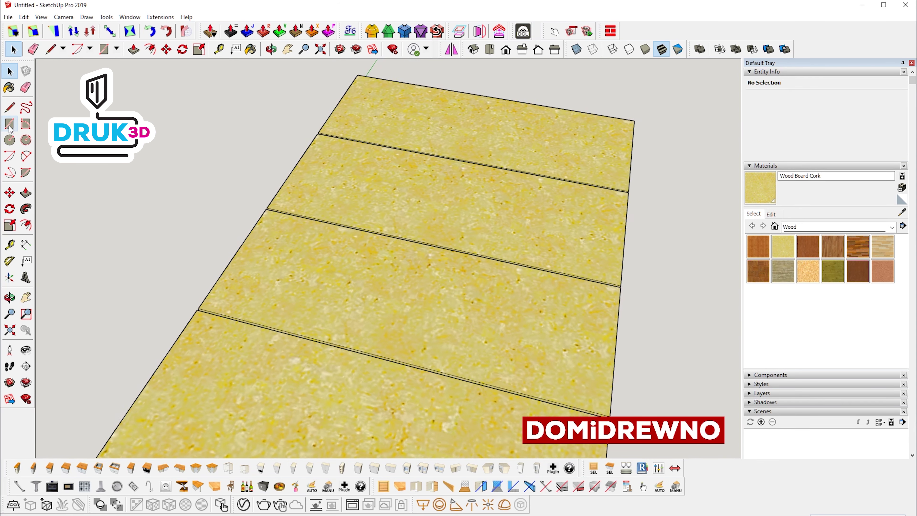
{"action": "key", "text": "r"}
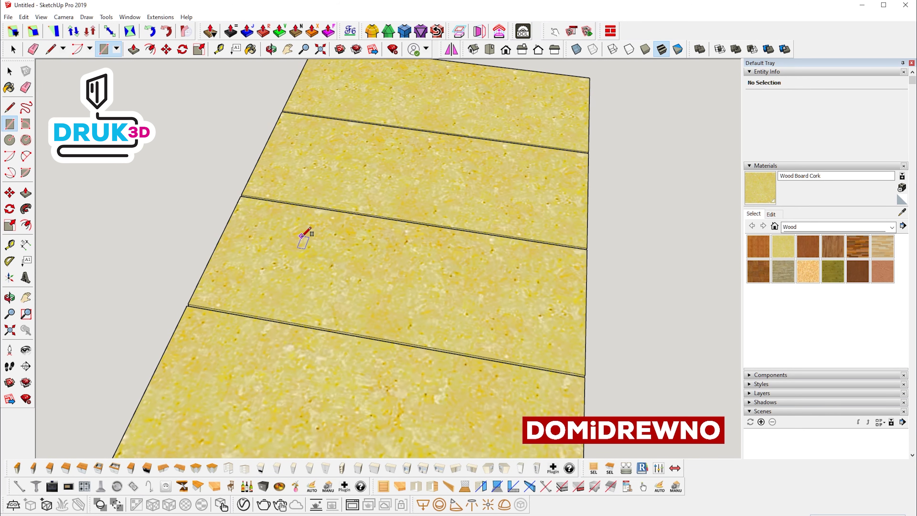
Draw a long, narrow rectangle lengthwise across an f2 cork panel.
{"action": "left_click", "coordinate": [256, 228]}
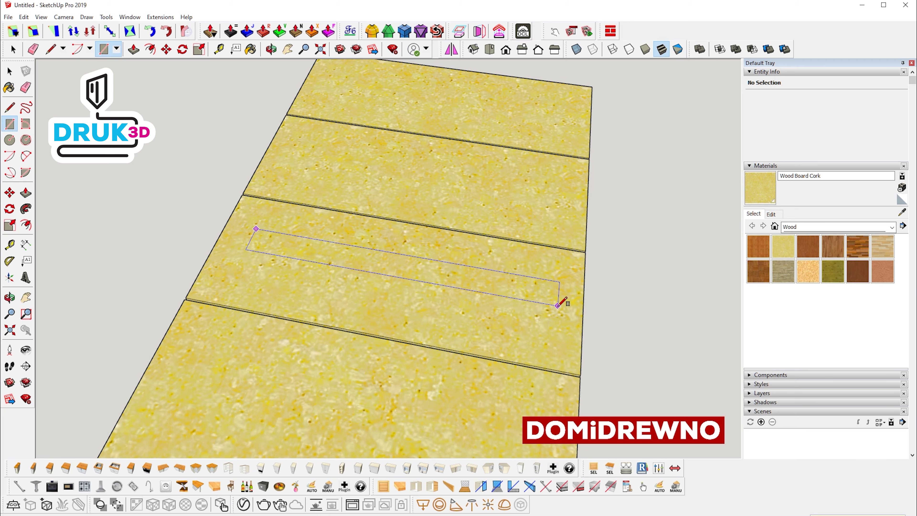
{"action": "left_click", "coordinate": [558, 305]}
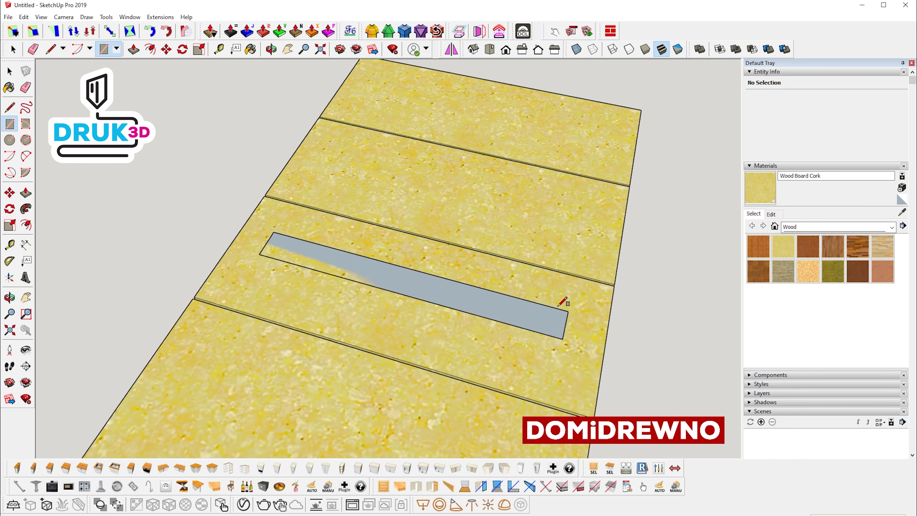
{"action": "mouse_move", "coordinate": [558, 306]}
{"action": "middle_mouse_down"}
{"action": "mouse_move", "coordinate": [569, 308]}
{"action": "mouse_move", "coordinate": [513, 324]}
{"action": "middle_mouse_up"}
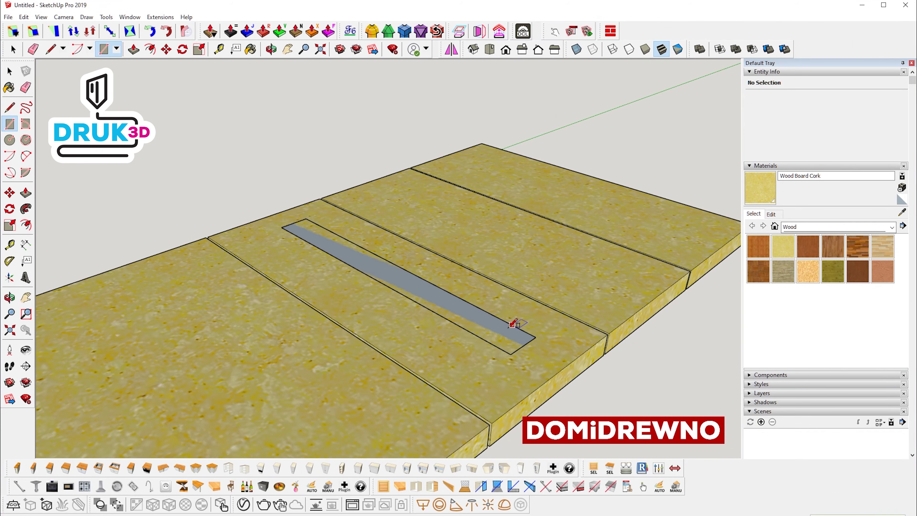
Push/Pull the narrow rectangle upward into a solid bar.
{"action": "key", "text": "p"}
{"action": "double_click", "coordinate": [514, 334]}
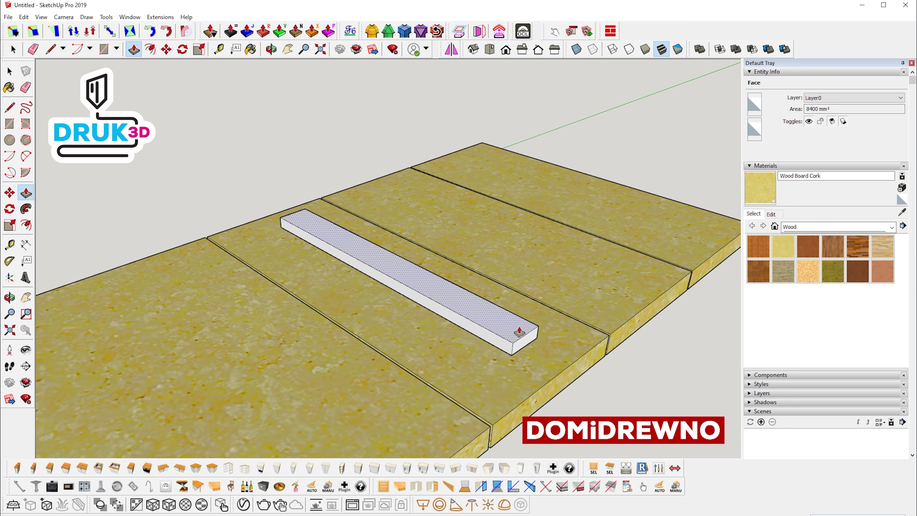
{"action": "middle_click_drag", "start_coordinate": [519, 332], "coordinate": [523, 306]}
Select the whole bar and make it the component uch.
{"action": "key", "text": "space"}
{"action": "scroll", "coordinate": [472, 274], "scroll_direction": "up", "scroll_amount": 3}
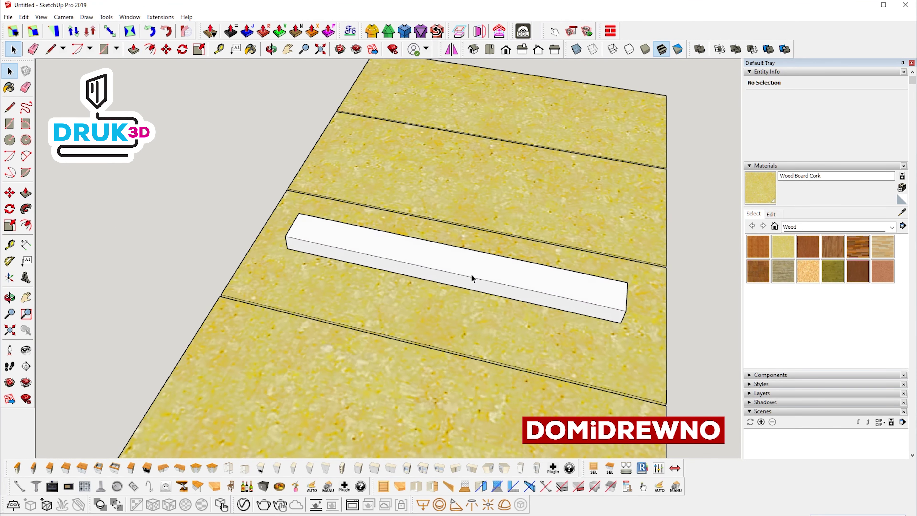
{"action": "scroll", "coordinate": [456, 273], "scroll_direction": "up", "scroll_amount": 2}
{"action": "triple_click", "coordinate": [456, 273]}
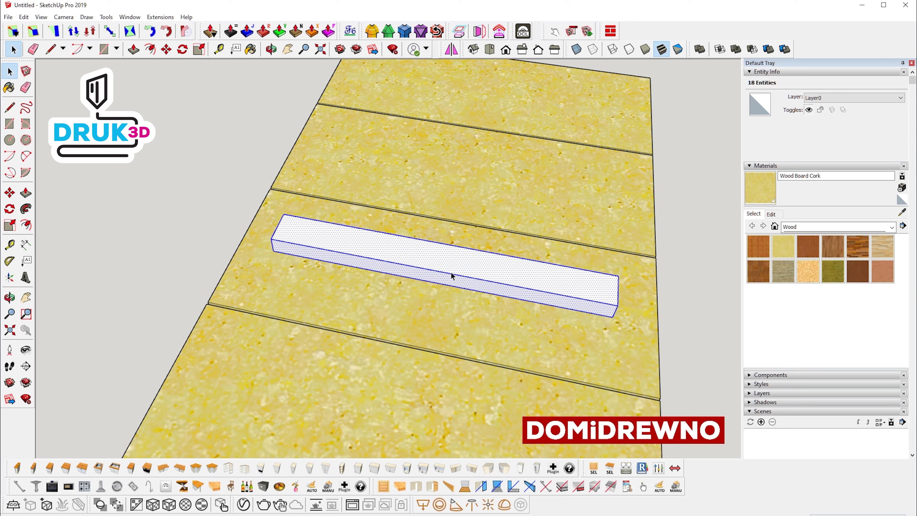
{"action": "type", "text": "g"}
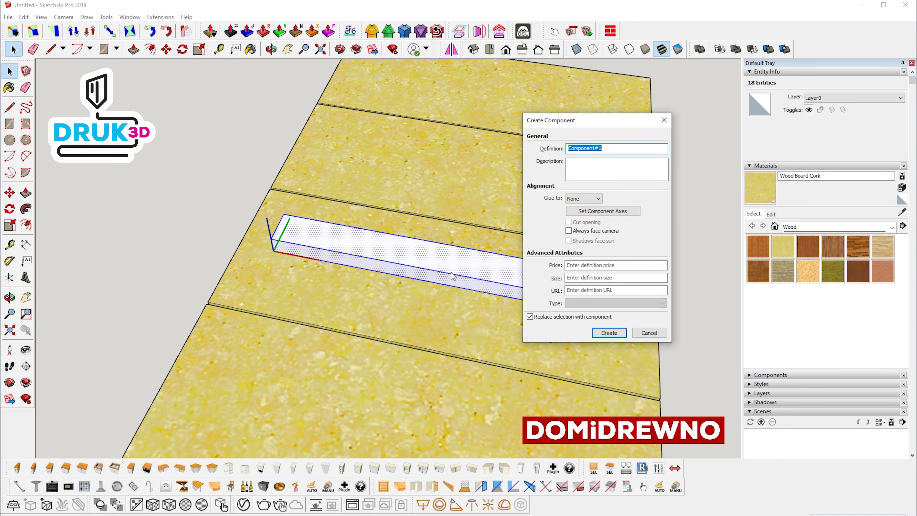
{"action": "type", "text": "uch"}
{"action": "key", "text": "Return"}
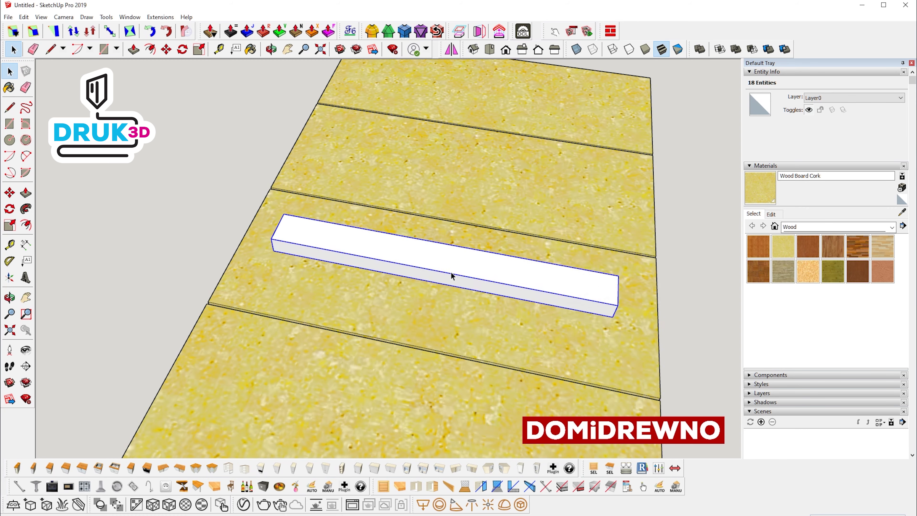
{"action": "middle_click_drag", "start_coordinate": [451, 273], "coordinate": [505, 216]}
Move the uch bar by its corner to a new spot along its f2 cork panel.
{"action": "key", "text": "m"}
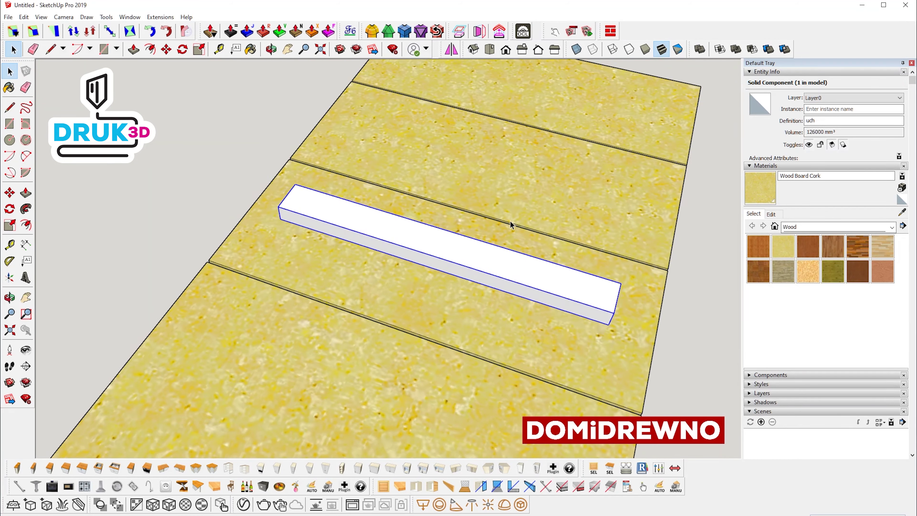
{"action": "scroll", "coordinate": [510, 221], "scroll_direction": "up", "scroll_amount": 2}
{"action": "mouse_move", "coordinate": [510, 221]}
{"action": "middle_mouse_down"}
{"action": "mouse_move", "coordinate": [419, 219]}
{"action": "mouse_move", "coordinate": [437, 229]}
{"action": "middle_mouse_up"}
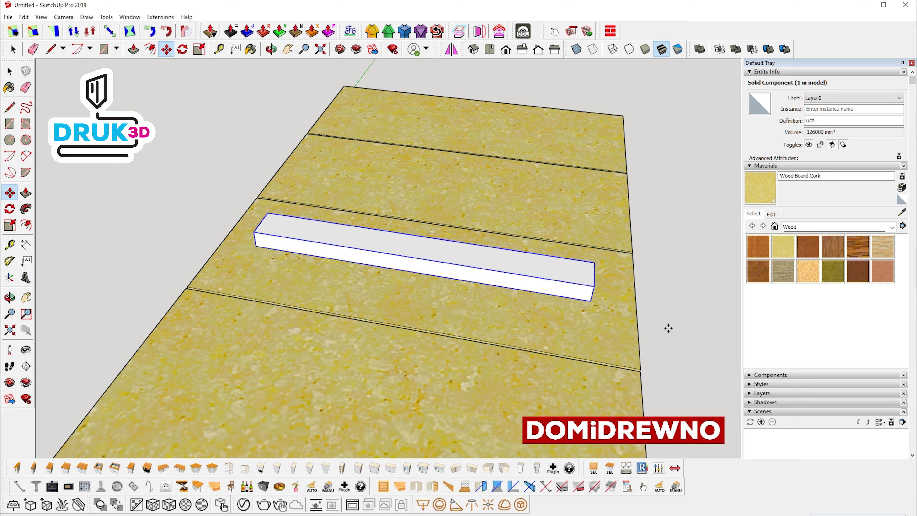
{"action": "left_click", "coordinate": [593, 302]}
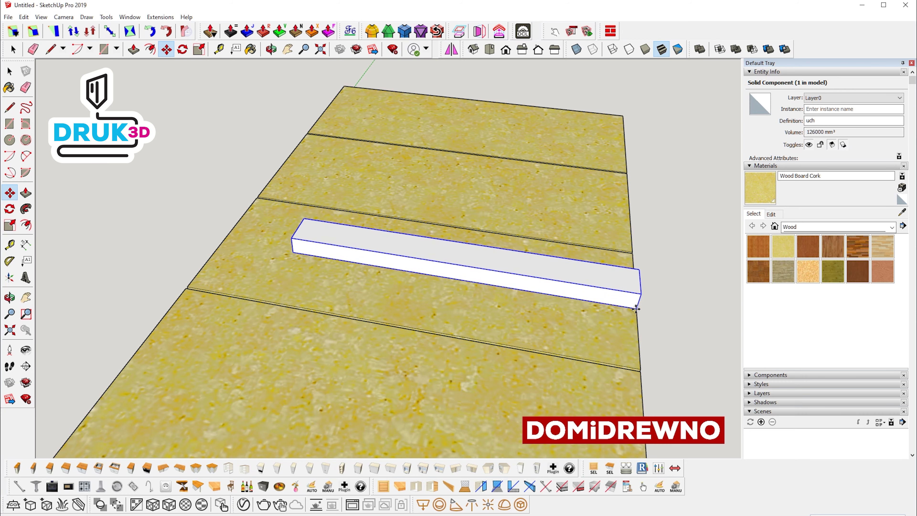
{"action": "middle_click_drag", "start_coordinate": [330, 297], "coordinate": [382, 312]}
{"action": "key", "text": "t"}
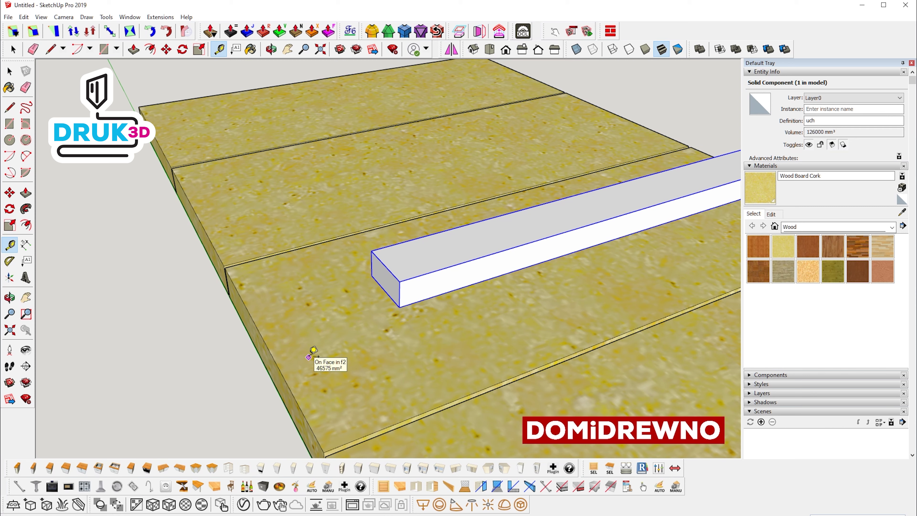
{"action": "key", "text": "space"}
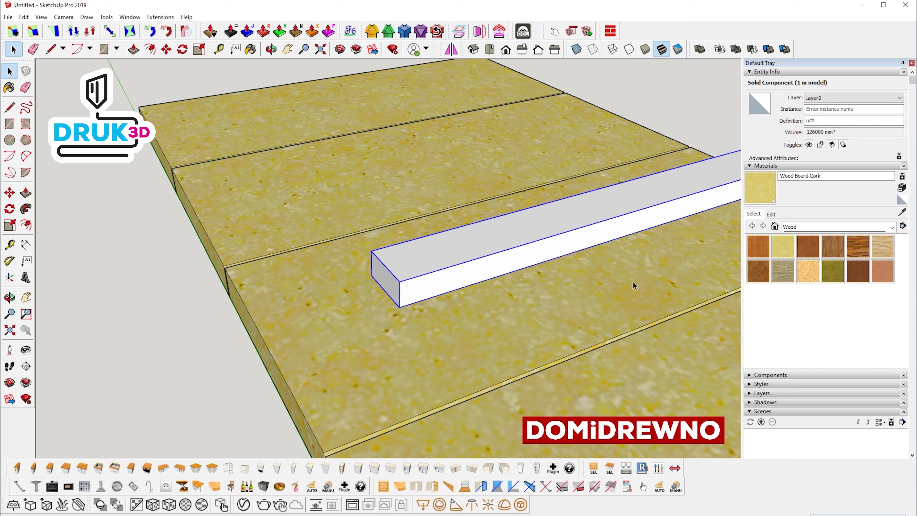
{"action": "key", "text": "m"}
{"action": "left_click", "coordinate": [398, 306]}
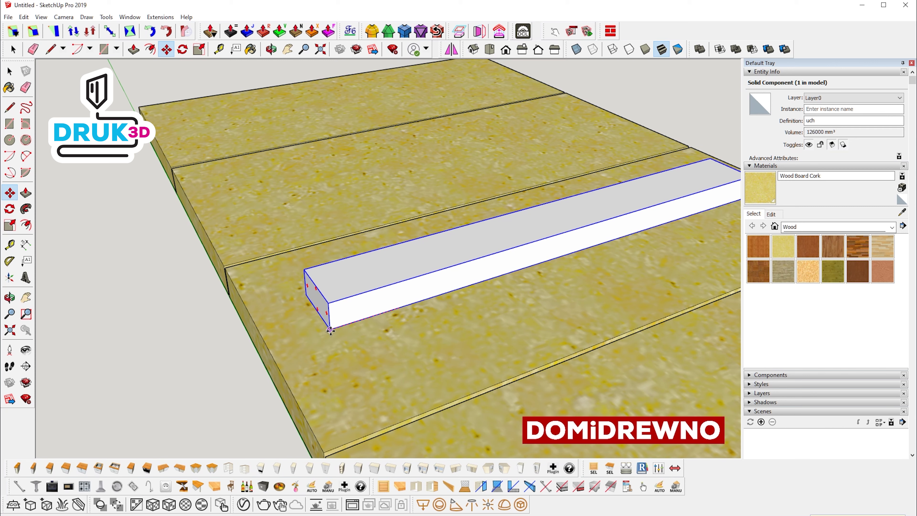
{"action": "key", "text": "Return"}
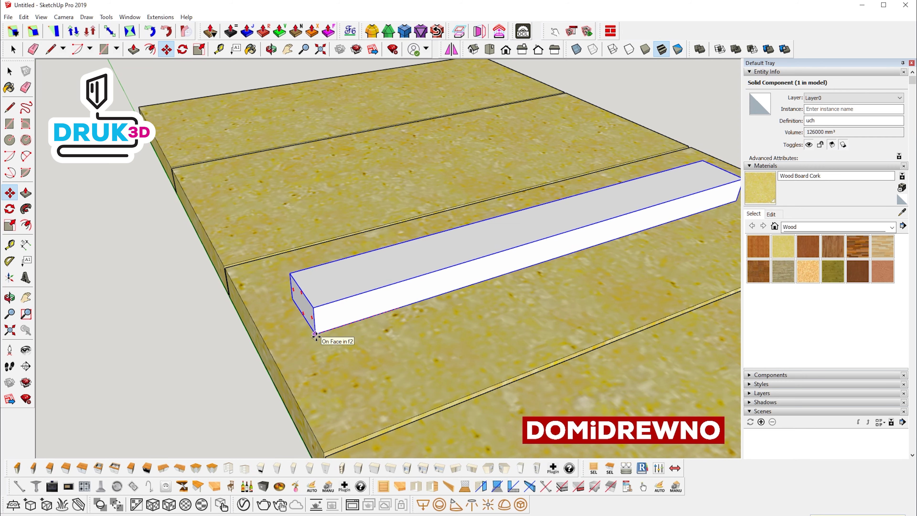
{"action": "key", "text": "F3"}
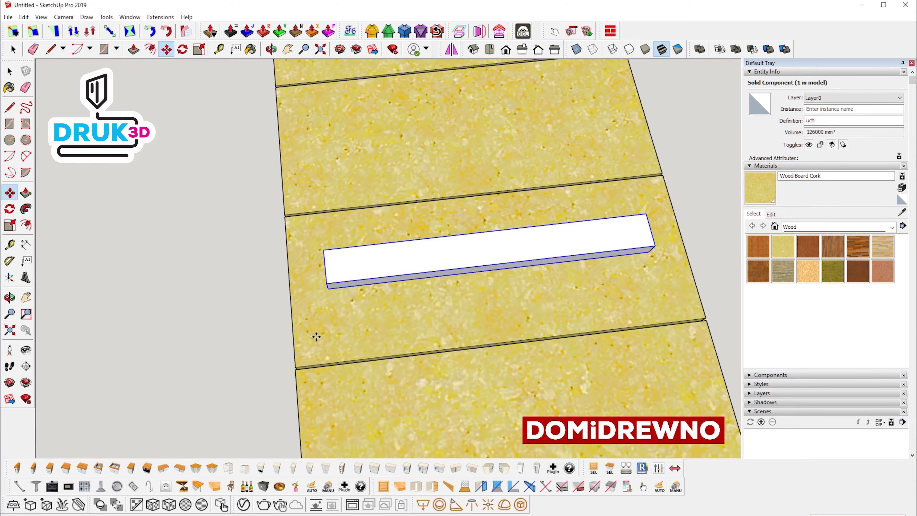
Slide the uch bar left and toward the front onto the neighbouring cork panel.
{"action": "key", "text": "F8"}
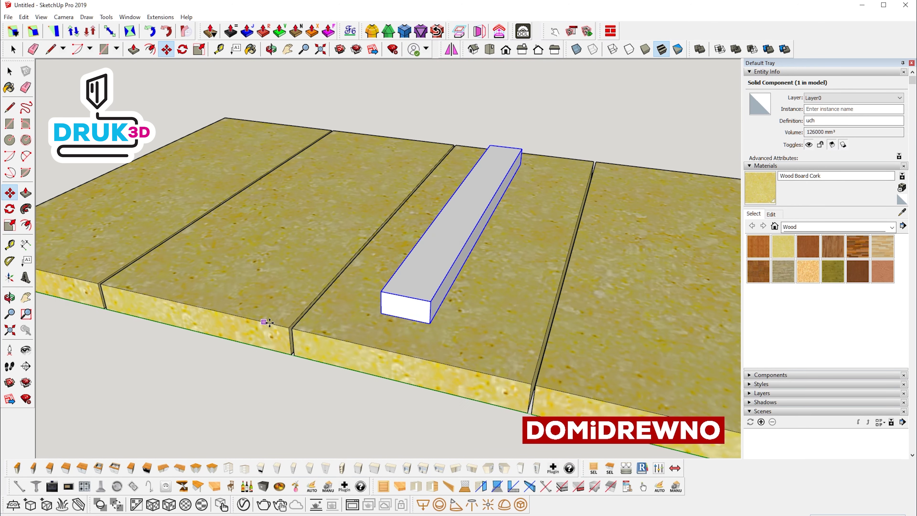
{"action": "middle_click_drag", "start_coordinate": [267, 322], "coordinate": [471, 283]}
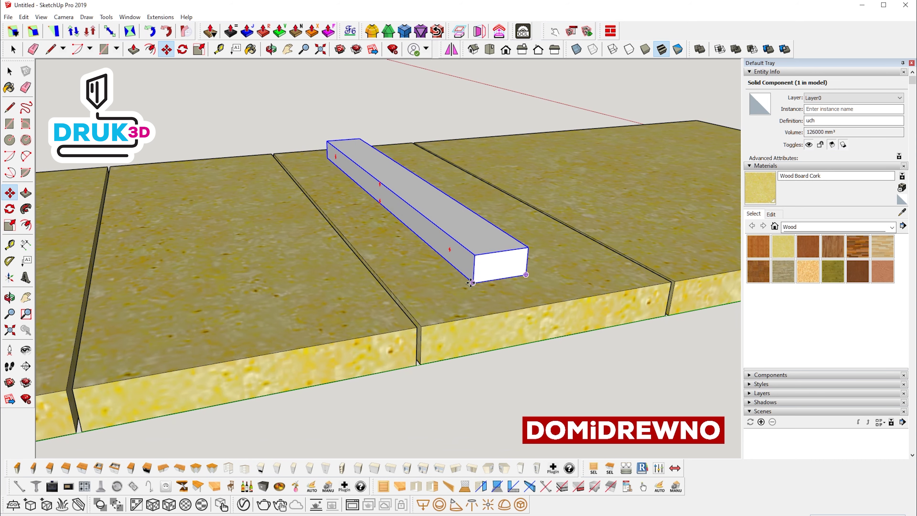
{"action": "left_click_drag", "start_coordinate": [471, 283], "coordinate": [396, 296]}
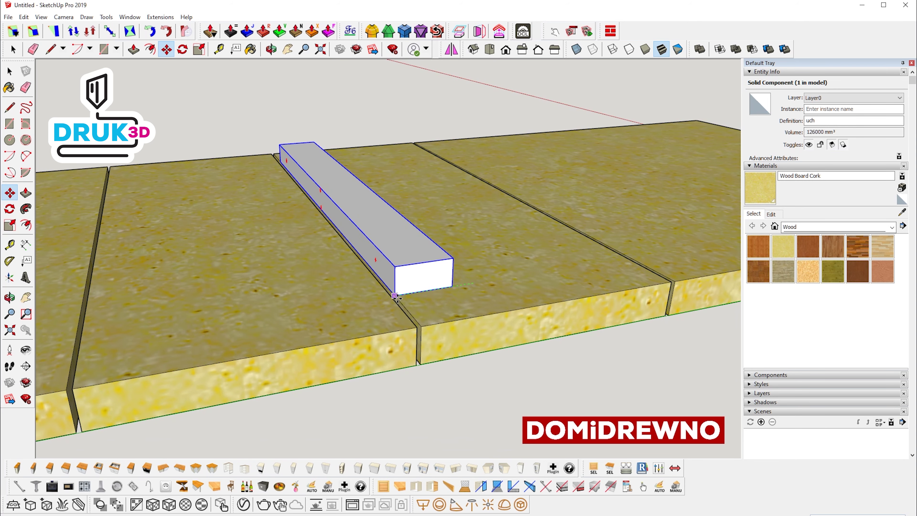
{"action": "middle_click_drag", "start_coordinate": [395, 296], "coordinate": [386, 304]}
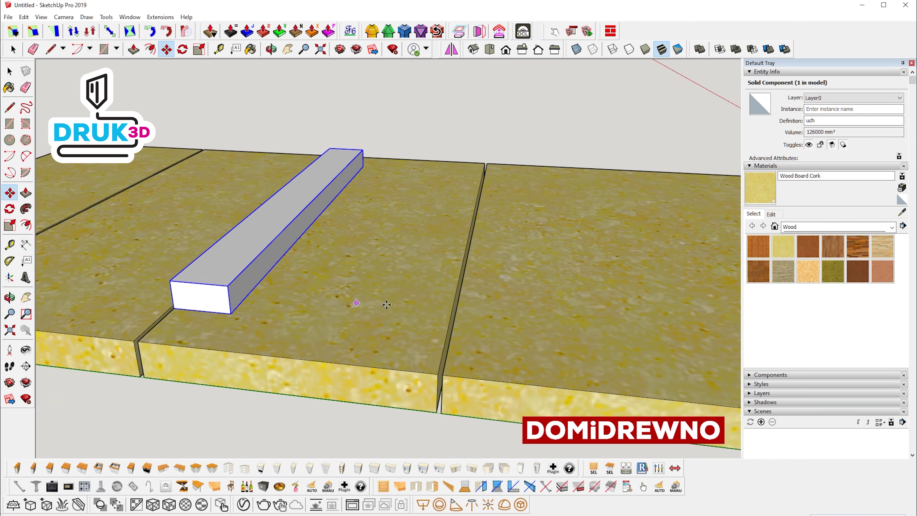
{"action": "scroll", "coordinate": [386, 305], "scroll_direction": "up", "scroll_amount": 3}
{"action": "scroll", "coordinate": [321, 240], "scroll_direction": "up", "scroll_amount": 3}
Measure the 105 mm distance from the bar's corner to the board edge.
{"action": "key", "text": "t"}
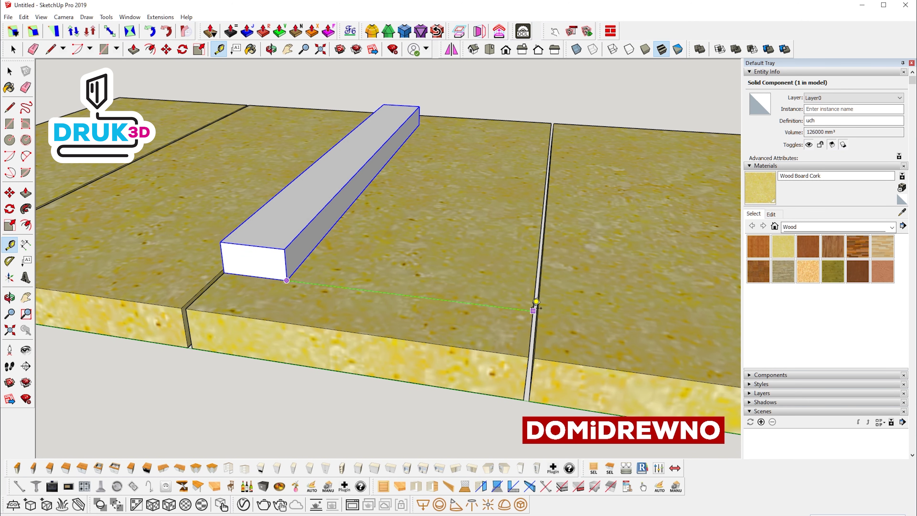
{"action": "left_click", "coordinate": [534, 310]}
{"action": "key", "text": "m"}
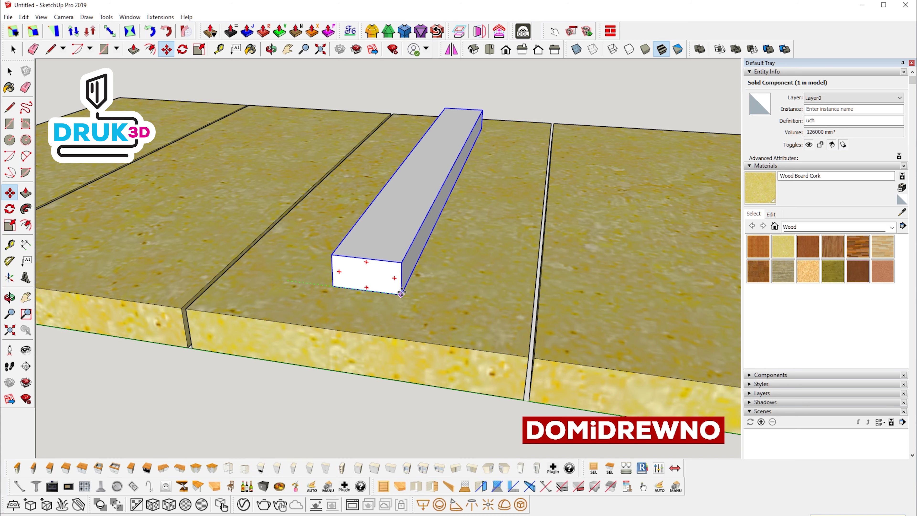
{"action": "scroll", "coordinate": [400, 293], "scroll_direction": "down", "scroll_amount": 2}
{"action": "scroll", "coordinate": [400, 293], "scroll_direction": "down", "scroll_amount": 3}
{"action": "mouse_move", "coordinate": [401, 294]}
{"action": "middle_mouse_down"}
{"action": "mouse_move", "coordinate": [420, 273]}
{"action": "mouse_move", "coordinate": [263, 148]}
{"action": "middle_mouse_up"}
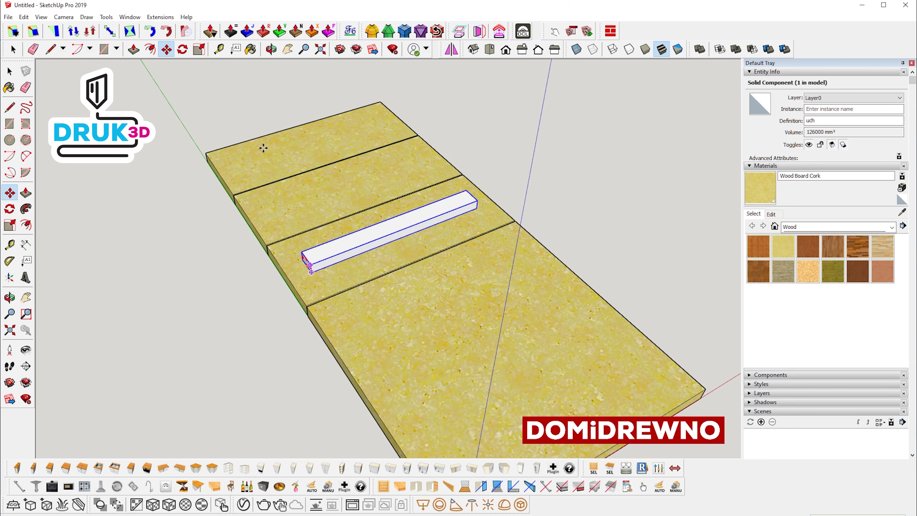
Reselect the uch bar and slide it back along the blue axis of its cork panel.
{"action": "left_click", "coordinate": [10, 72]}
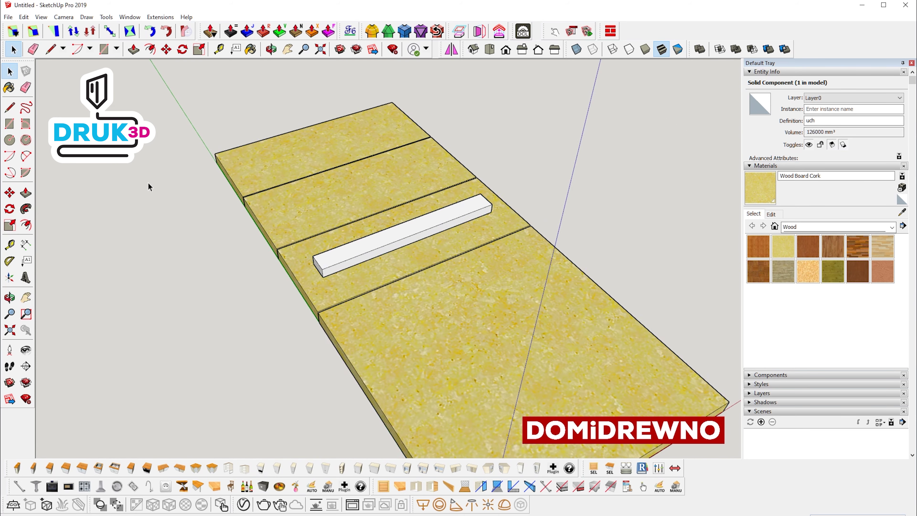
{"action": "scroll", "coordinate": [164, 186], "scroll_direction": "up", "scroll_amount": 2}
{"action": "scroll", "coordinate": [192, 183], "scroll_direction": "up", "scroll_amount": 3}
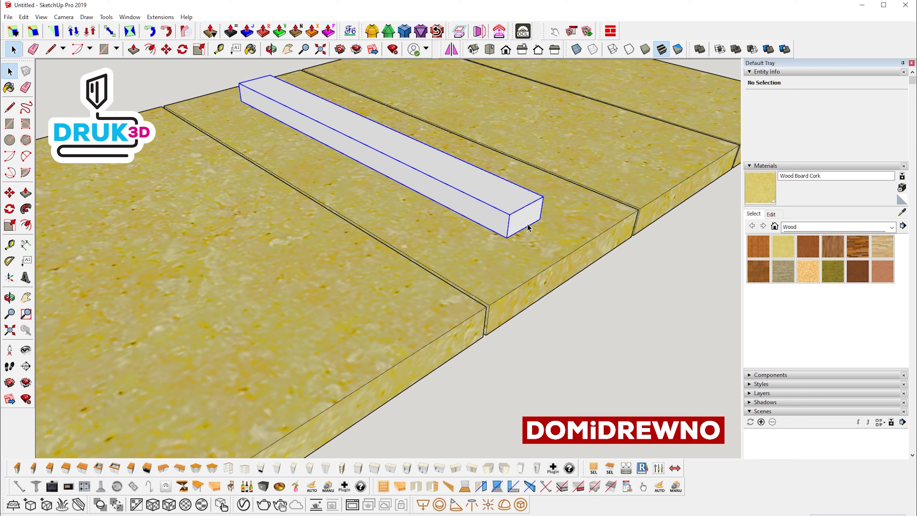
{"action": "left_click", "coordinate": [528, 227]}
{"action": "key", "text": "m"}
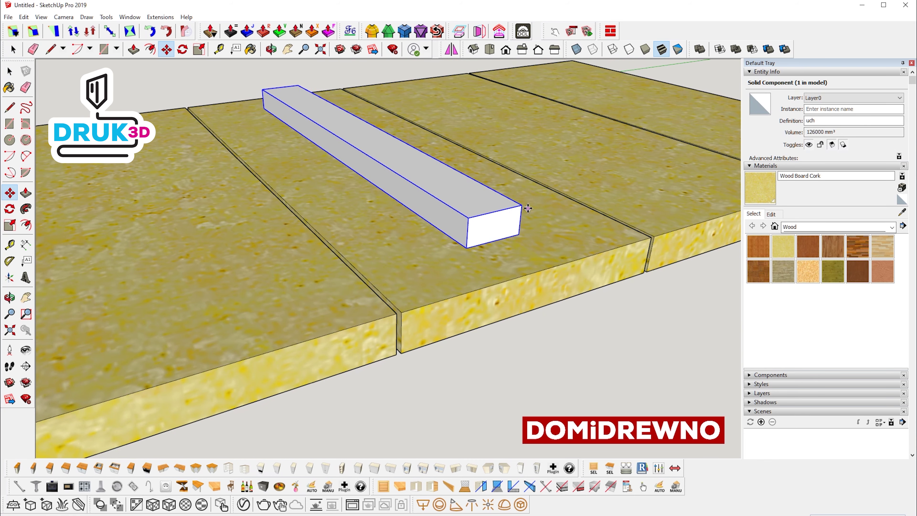
{"action": "left_click_drag", "start_coordinate": [521, 201], "coordinate": [522, 176]}
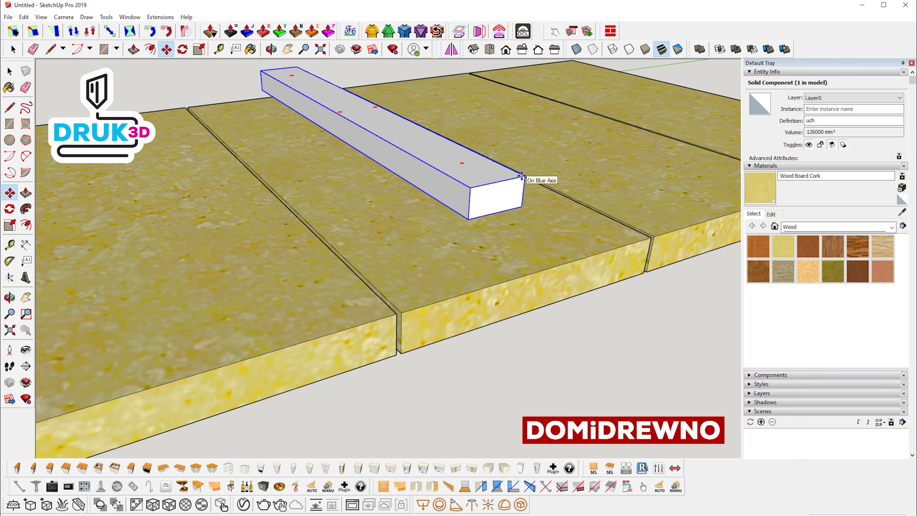
{"action": "mouse_move", "coordinate": [522, 176]}
{"action": "middle_mouse_down"}
{"action": "mouse_move", "coordinate": [165, 160]}
{"action": "mouse_move", "coordinate": [531, 270]}
{"action": "mouse_move", "coordinate": [571, 264]}
{"action": "middle_mouse_up"}
Paint the white uch bar with Wood Veneer 02 from the Wood materials.
{"action": "key", "text": "space"}
{"action": "left_click", "coordinate": [190, 164]}
{"action": "left_click", "coordinate": [511, 264]}
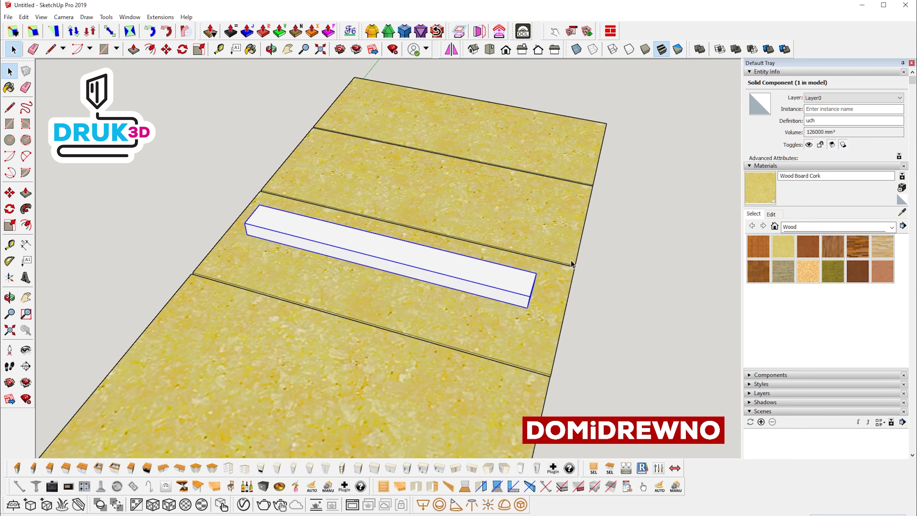
{"action": "left_click", "coordinate": [510, 282]}
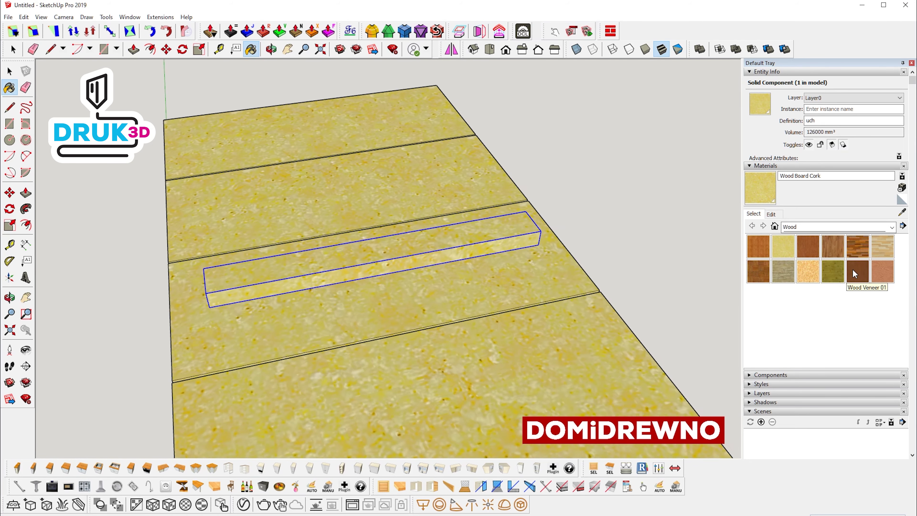
{"action": "left_click", "coordinate": [882, 269]}
{"action": "left_click", "coordinate": [560, 239]}
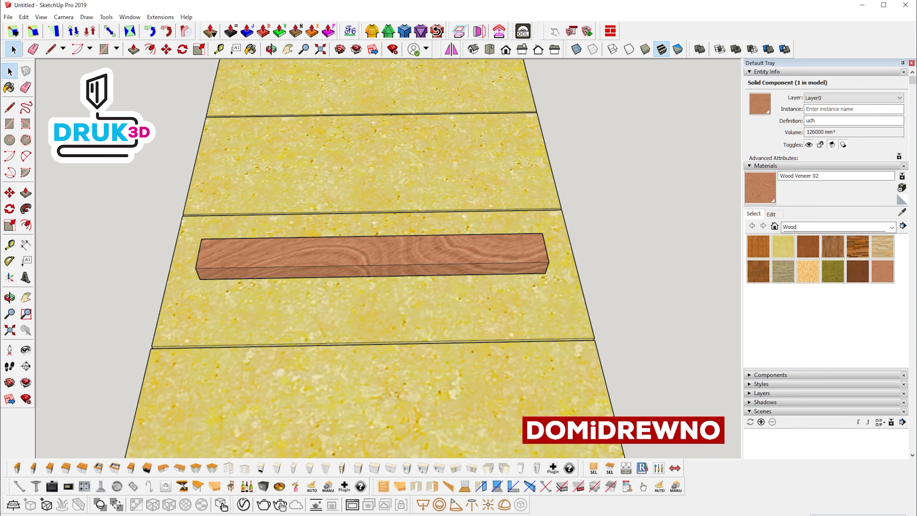
{"action": "left_click", "coordinate": [109, 119]}
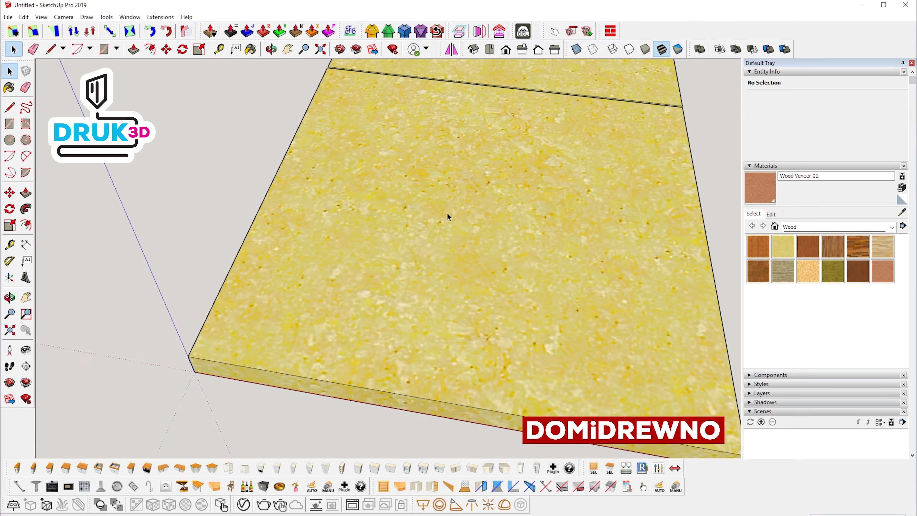
Place dashed guide lines from the cork board's edge to mark the holder's position.
{"action": "key", "text": "t"}
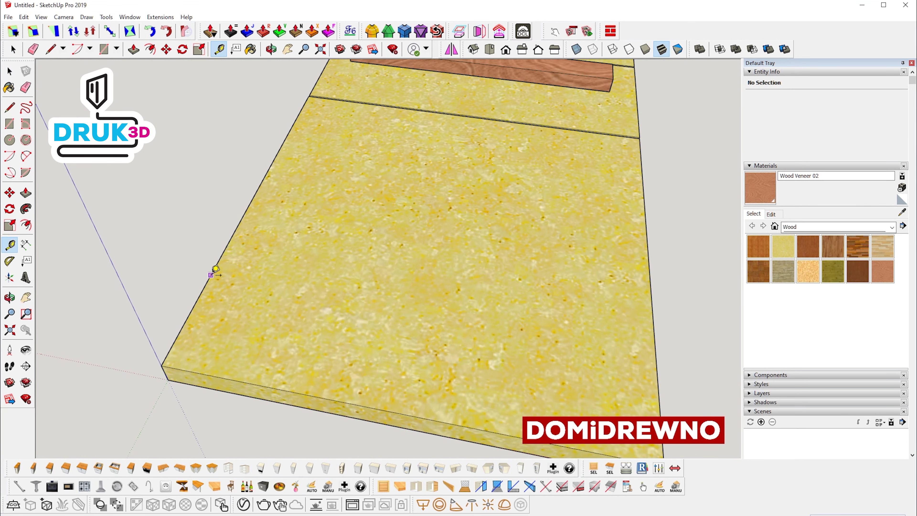
{"action": "left_click", "coordinate": [211, 275]}
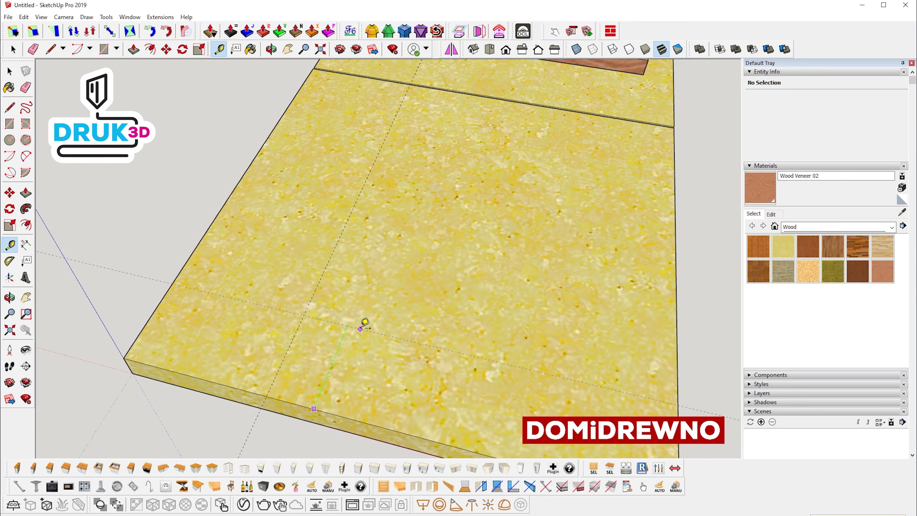
{"action": "left_click", "coordinate": [365, 321]}
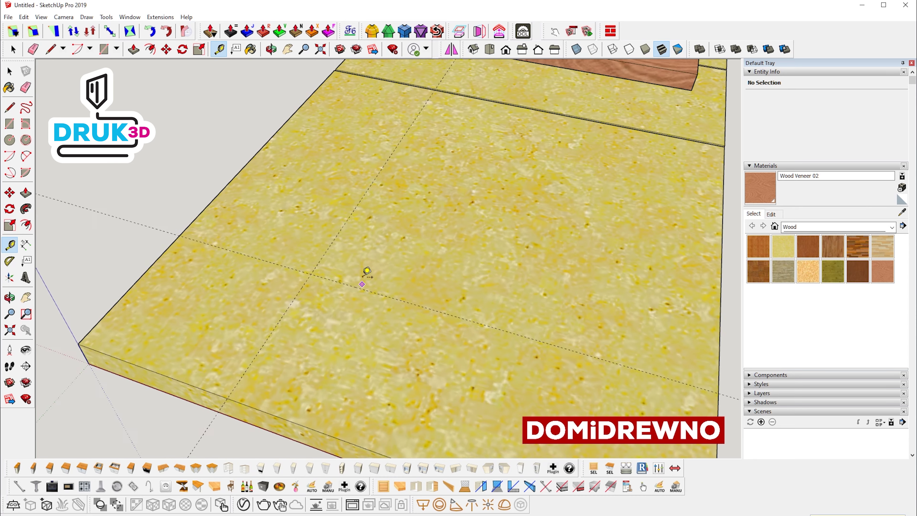
{"action": "left_click", "coordinate": [9, 71]}
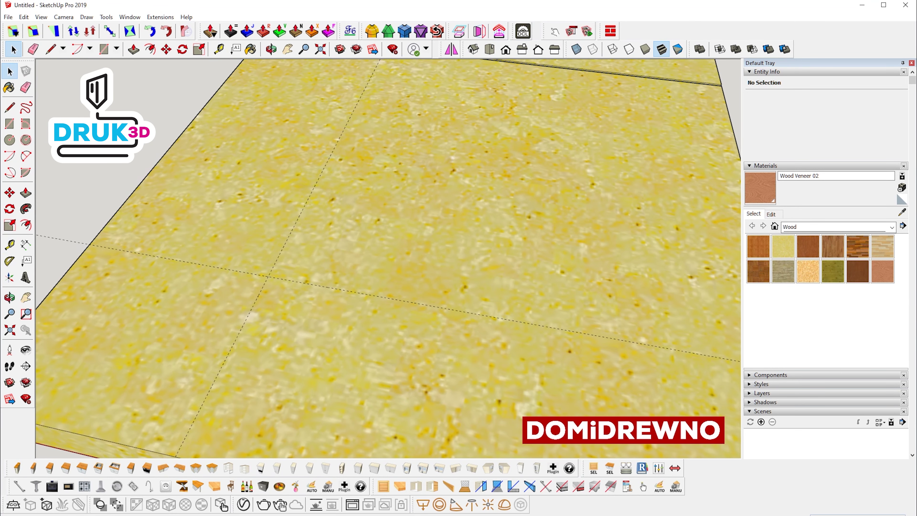
{"action": "scroll", "coordinate": [379, 116], "scroll_direction": "down", "scroll_amount": 1}
{"action": "scroll", "coordinate": [379, 115], "scroll_direction": "down", "scroll_amount": 1}
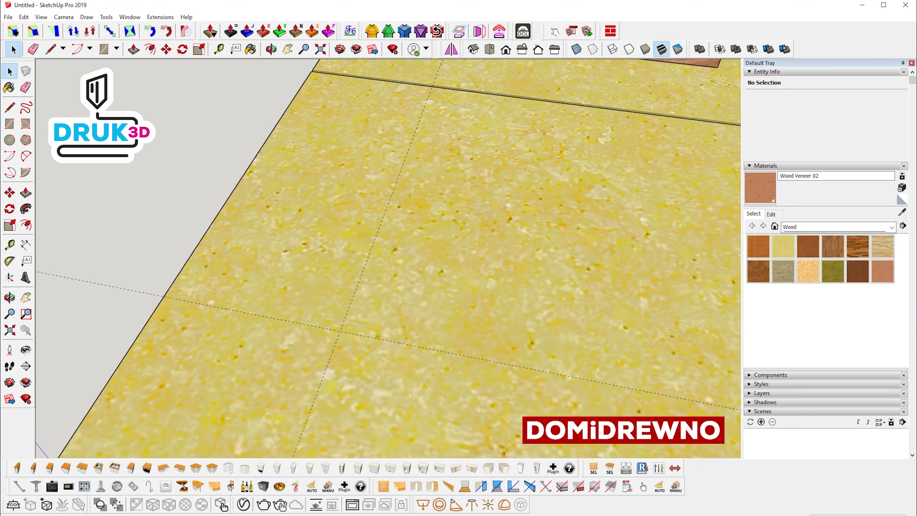
{"action": "scroll", "coordinate": [379, 115], "scroll_direction": "down", "scroll_amount": 1}
{"action": "scroll", "coordinate": [379, 116], "scroll_direction": "down", "scroll_amount": 1}
{"action": "scroll", "coordinate": [386, 101], "scroll_direction": "down", "scroll_amount": 2}
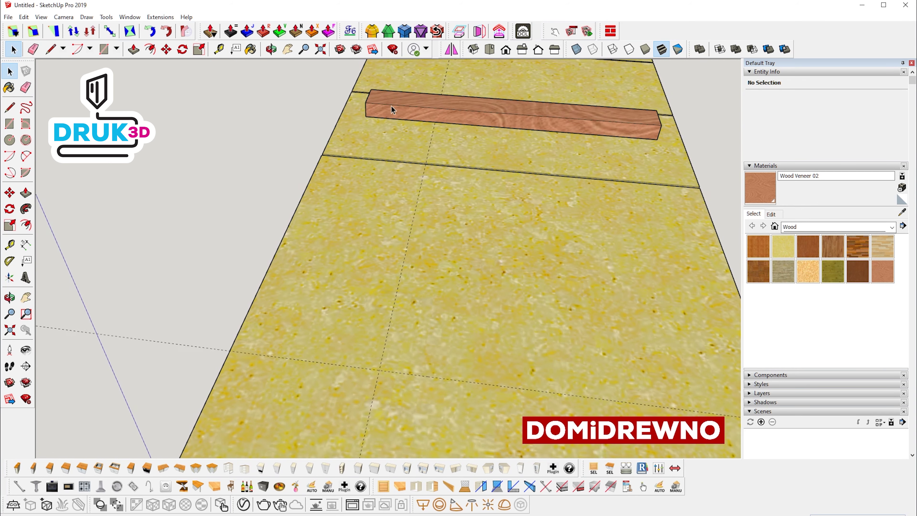
{"action": "scroll", "coordinate": [397, 107], "scroll_direction": "up", "scroll_amount": 1}
{"action": "scroll", "coordinate": [402, 106], "scroll_direction": "up", "scroll_amount": 3}
{"action": "scroll", "coordinate": [340, 127], "scroll_direction": "up", "scroll_amount": 1}
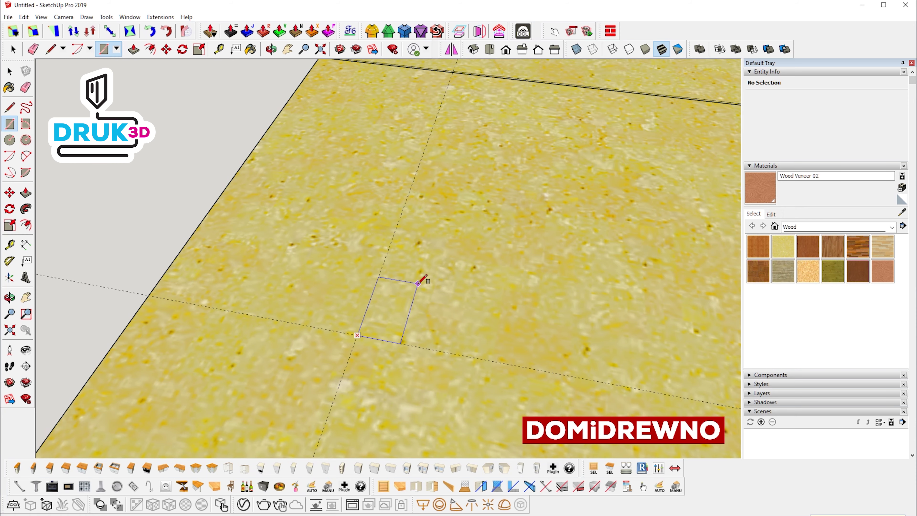
Draw a small rectangle at the guide crossing and select its face.
{"action": "left_click", "coordinate": [418, 283]}
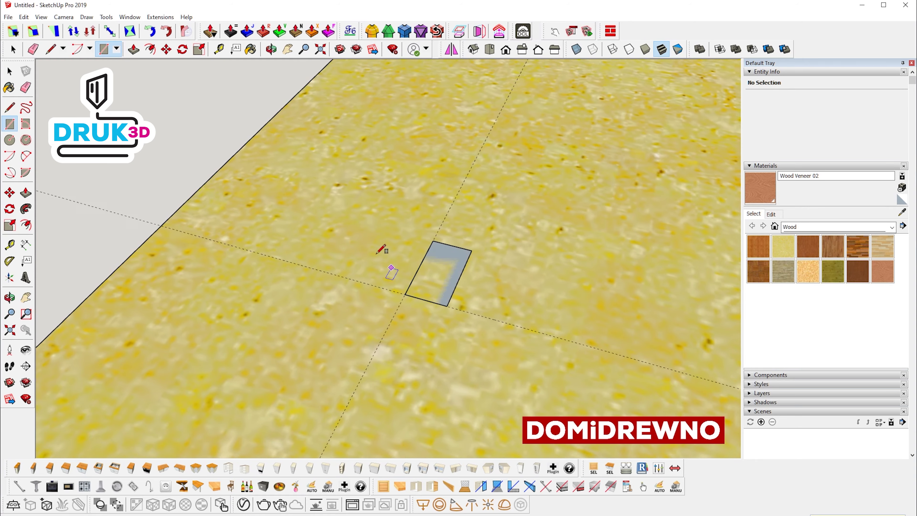
{"action": "middle_click_drag", "start_coordinate": [419, 276], "coordinate": [215, 123]}
{"action": "scroll", "coordinate": [215, 123], "scroll_direction": "up", "scroll_amount": 3}
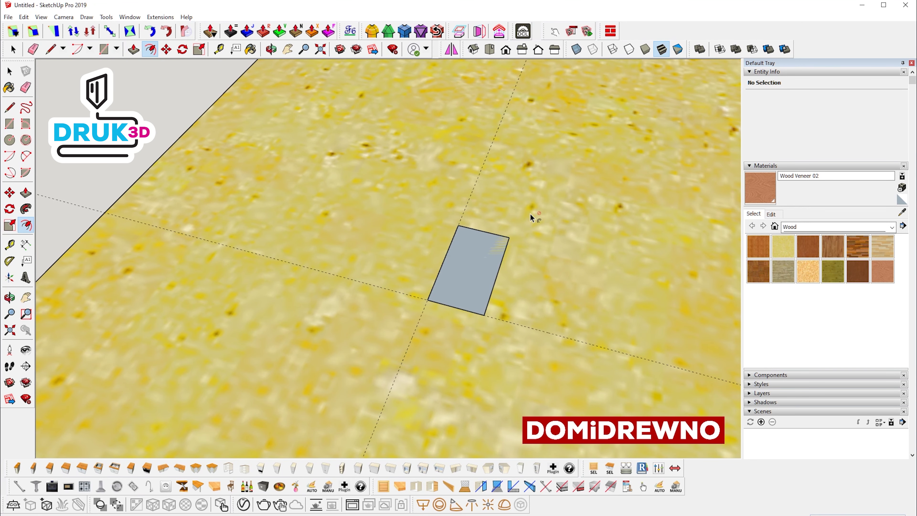
{"action": "scroll", "coordinate": [520, 224], "scroll_direction": "up", "scroll_amount": 1}
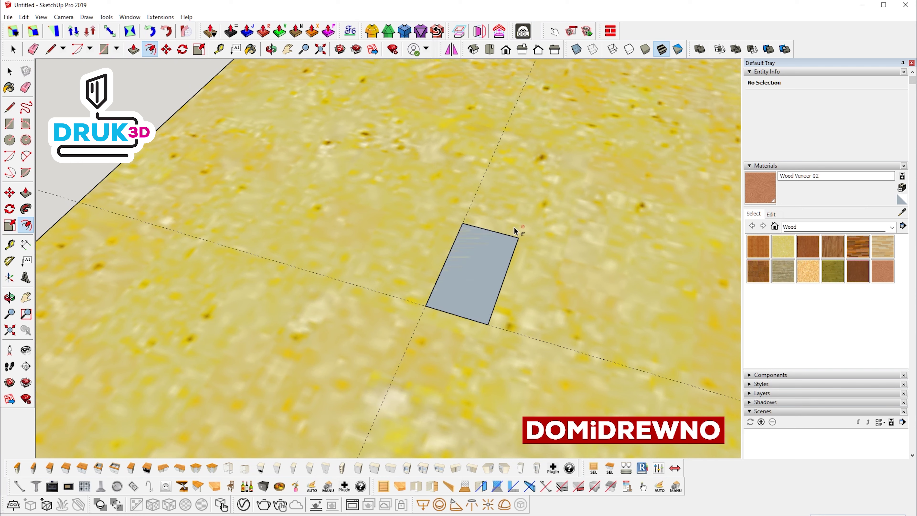
{"action": "key", "text": "space"}
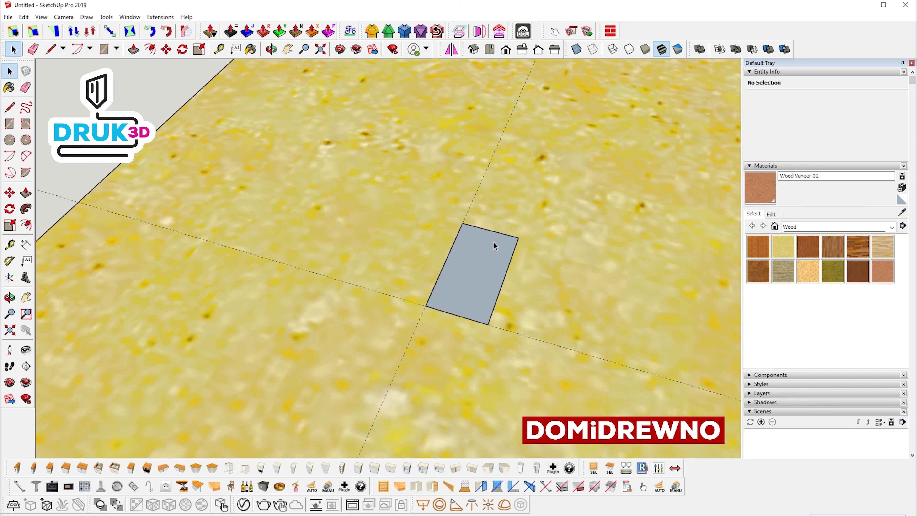
{"action": "left_click", "coordinate": [499, 237]}
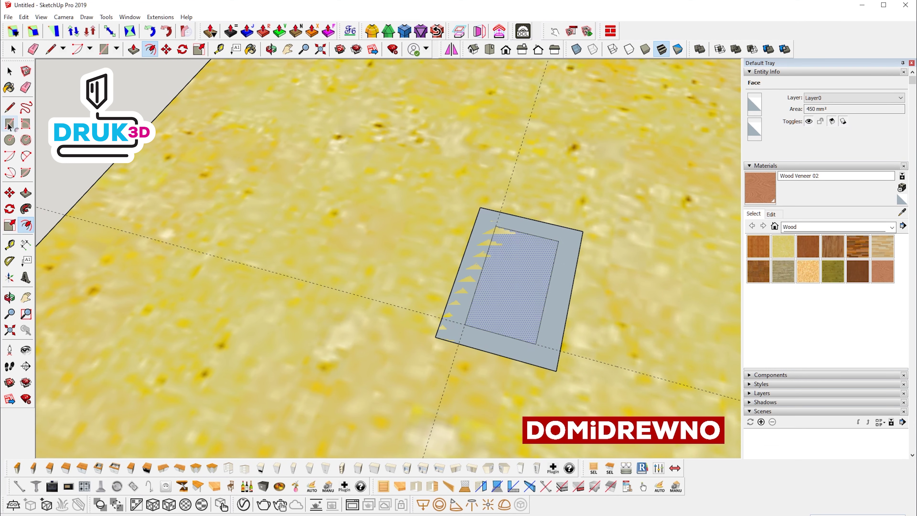
Draw a second rectangle overlapping the side of the frame.
{"action": "key", "text": "r"}
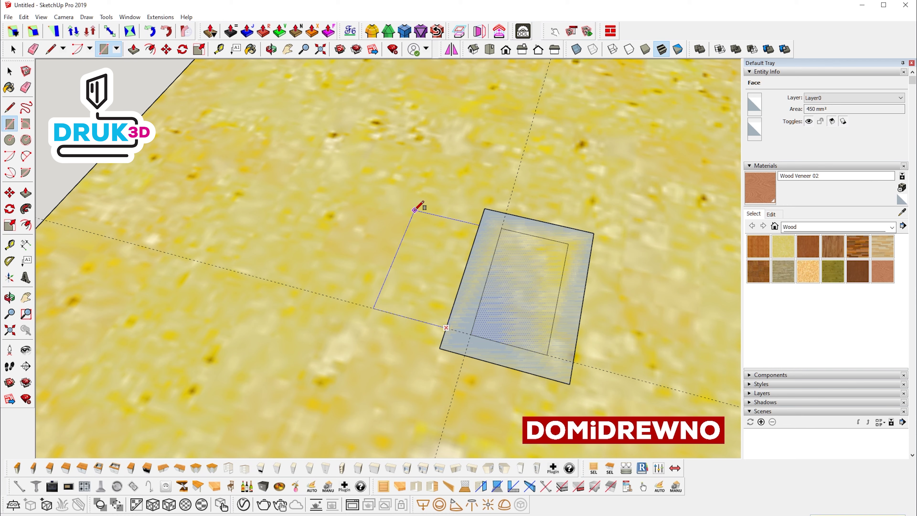
{"action": "left_click", "coordinate": [415, 210]}
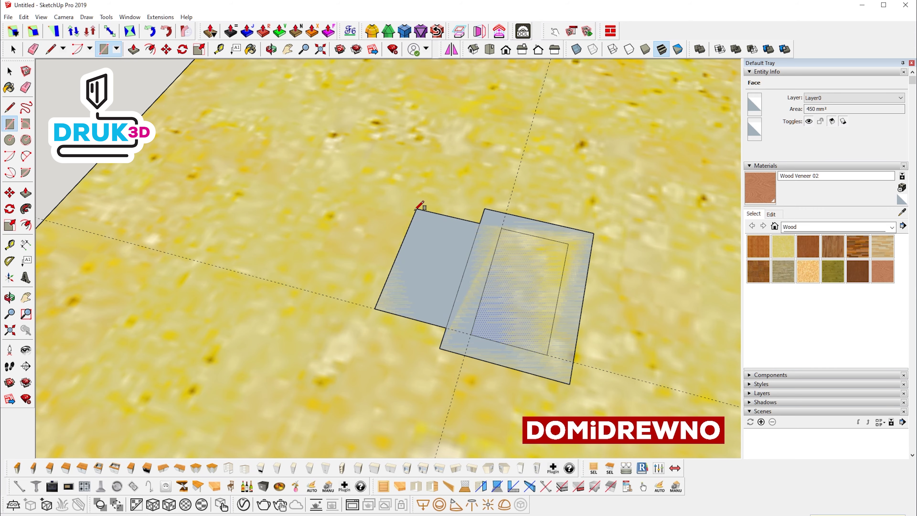
{"action": "middle_click_drag", "start_coordinate": [415, 209], "coordinate": [262, 150]}
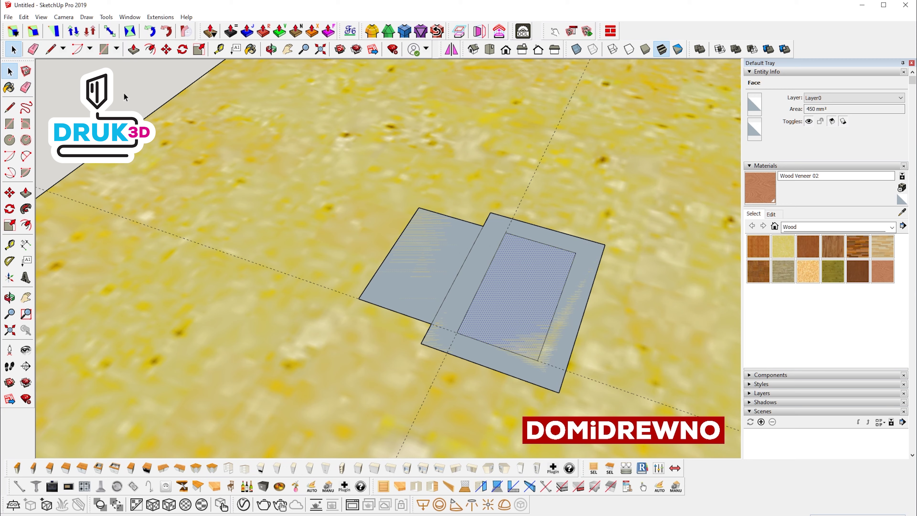
Delete the frame's inner face to leave a hole and erase the shared edges.
{"action": "left_click", "coordinate": [554, 269]}
{"action": "key", "text": "Delete"}
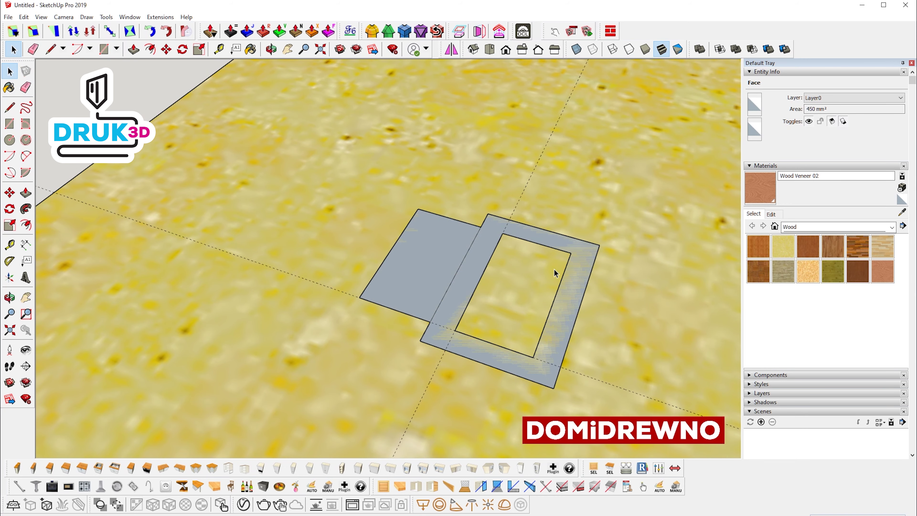
{"action": "middle_click_drag", "start_coordinate": [552, 268], "coordinate": [485, 250]}
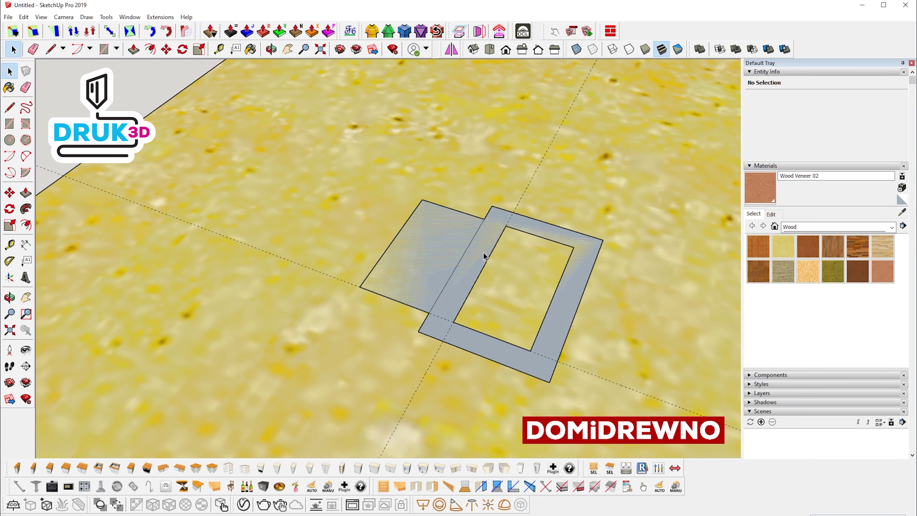
{"action": "key", "text": "e"}
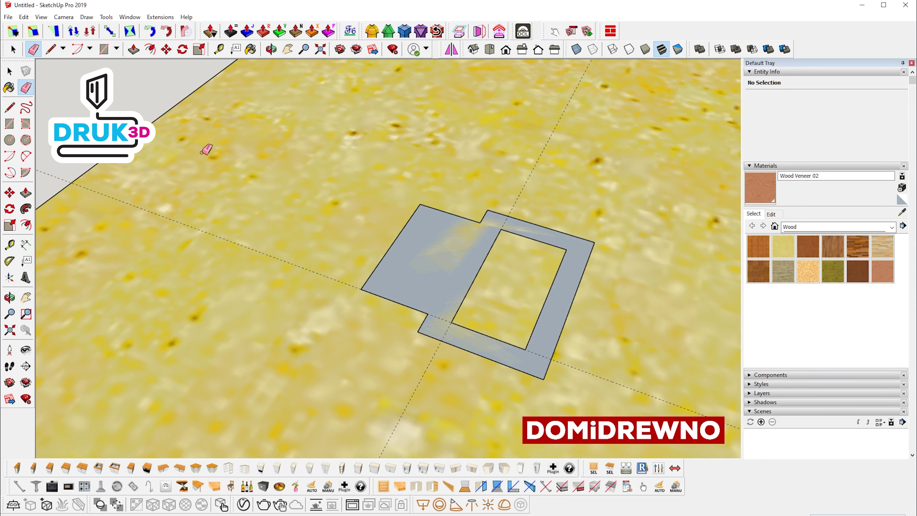
{"action": "mouse_move", "coordinate": [205, 147]}
{"action": "middle_mouse_down"}
{"action": "mouse_move", "coordinate": [121, 91]}
{"action": "mouse_move", "coordinate": [485, 251]}
{"action": "mouse_move", "coordinate": [455, 261]}
{"action": "middle_mouse_up"}
{"action": "key", "text": "space"}
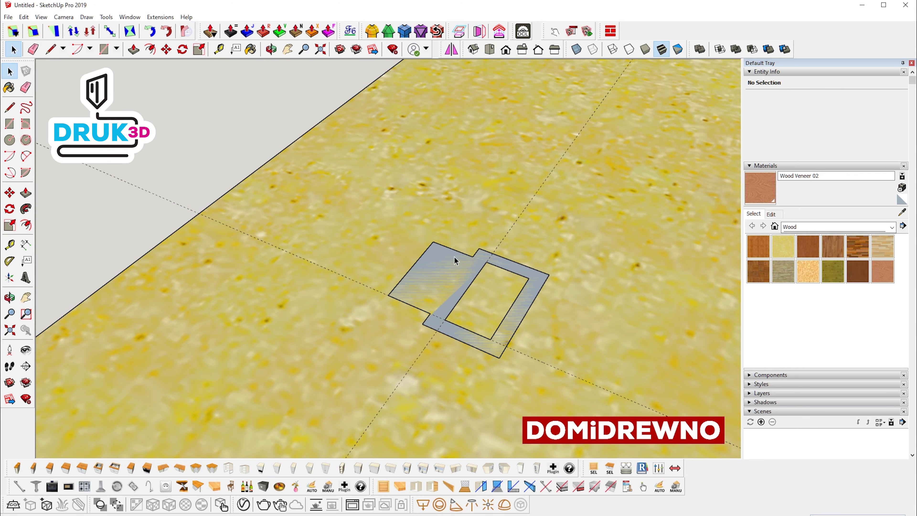
Push/pull the merged footprint face upward into an open-topped box.
{"action": "left_click", "coordinate": [466, 278]}
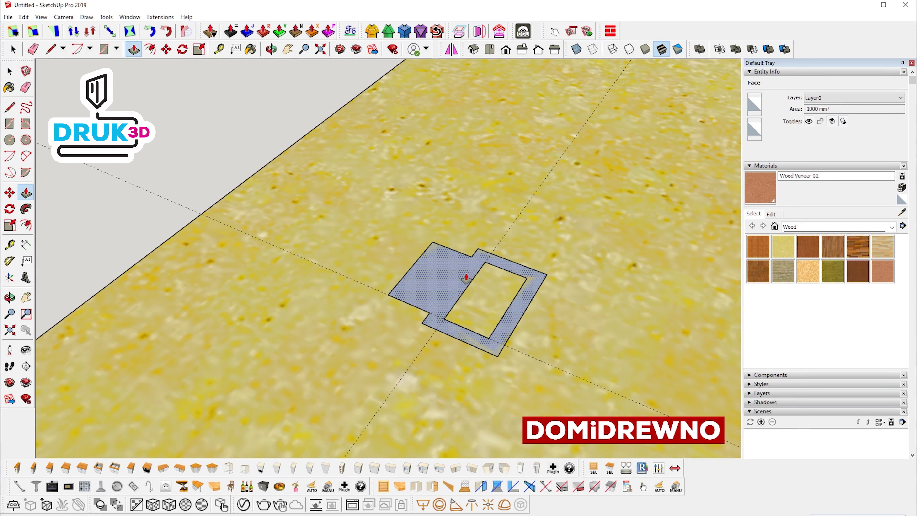
{"action": "left_click_drag", "start_coordinate": [451, 279], "coordinate": [466, 204]}
{"action": "scroll", "coordinate": [463, 202], "scroll_direction": "down", "scroll_amount": 2}
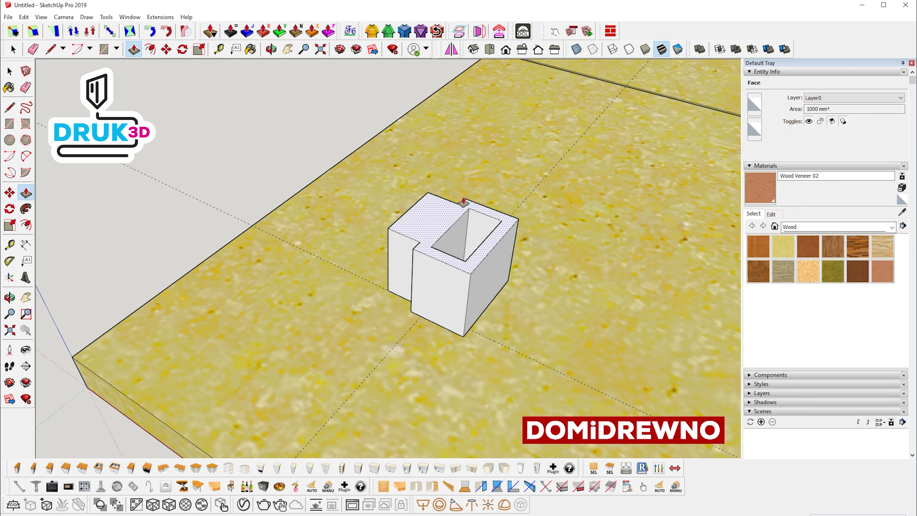
{"action": "scroll", "coordinate": [463, 202], "scroll_direction": "down", "scroll_amount": 2}
{"action": "middle_click_drag", "start_coordinate": [464, 202], "coordinate": [455, 219]}
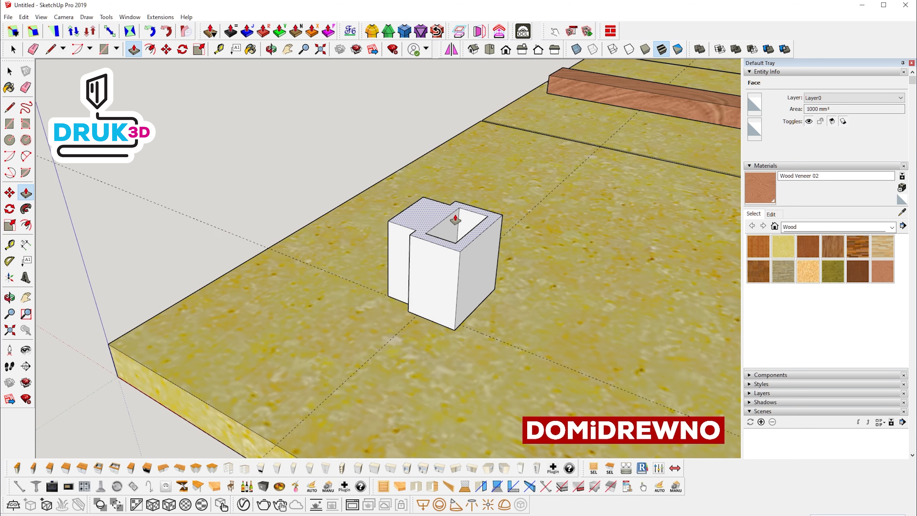
{"action": "scroll", "coordinate": [455, 218], "scroll_direction": "up", "scroll_amount": 2}
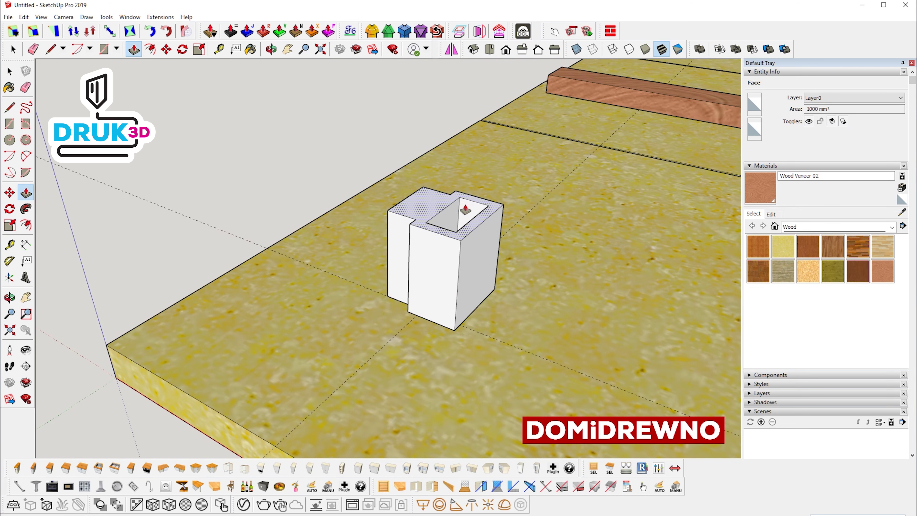
{"action": "scroll", "coordinate": [465, 213], "scroll_direction": "down", "scroll_amount": 2}
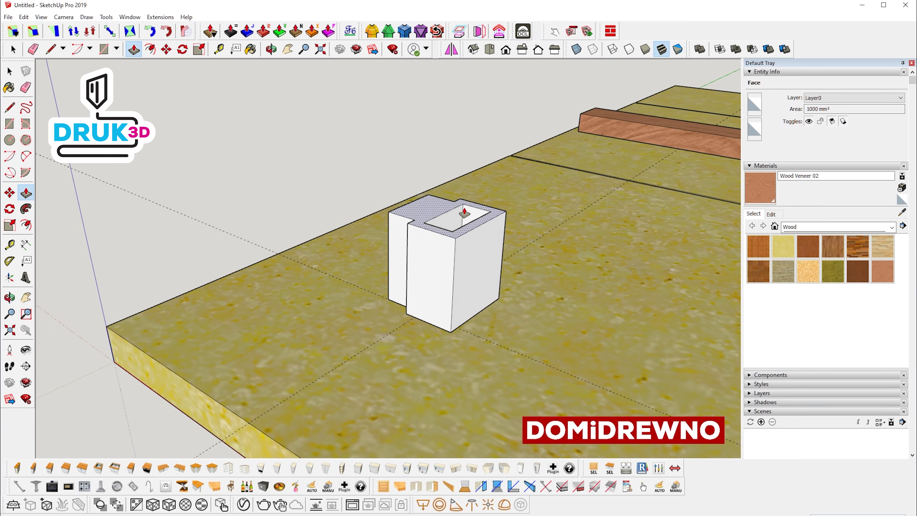
{"action": "middle_click_drag", "start_coordinate": [465, 213], "coordinate": [495, 205]}
{"action": "scroll", "coordinate": [466, 212], "scroll_direction": "up", "scroll_amount": 2}
{"action": "scroll", "coordinate": [465, 213], "scroll_direction": "down", "scroll_amount": 2}
{"action": "scroll", "coordinate": [491, 212], "scroll_direction": "up", "scroll_amount": 2}
{"action": "scroll", "coordinate": [492, 213], "scroll_direction": "down", "scroll_amount": 2}
{"action": "scroll", "coordinate": [495, 205], "scroll_direction": "up", "scroll_amount": 2}
Pull the box's top higher to make the holder block taller.
{"action": "left_click_drag", "start_coordinate": [495, 205], "coordinate": [501, 188]}
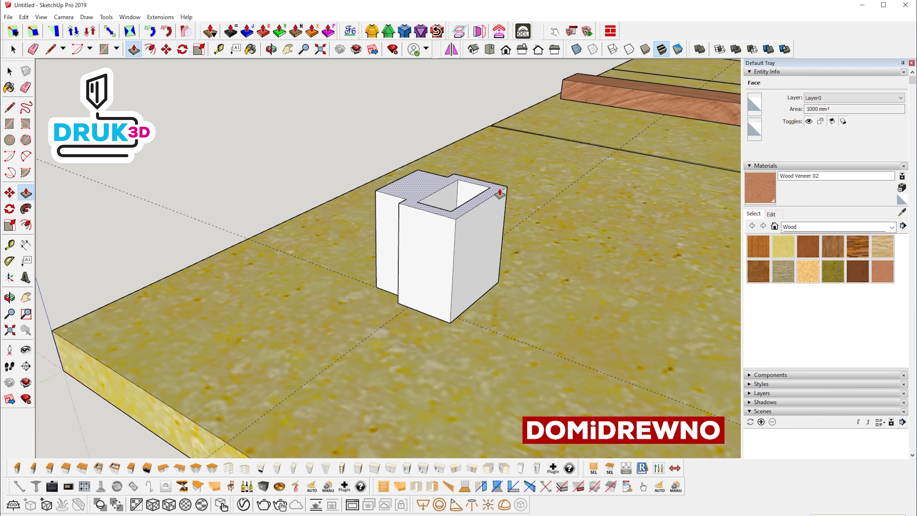
{"action": "left_click", "coordinate": [499, 193]}
{"action": "scroll", "coordinate": [500, 193], "scroll_direction": "down", "scroll_amount": 2}
{"action": "middle_click_drag", "start_coordinate": [499, 193], "coordinate": [512, 188]}
{"action": "scroll", "coordinate": [500, 193], "scroll_direction": "up", "scroll_amount": 2}
{"action": "left_click", "coordinate": [529, 183]}
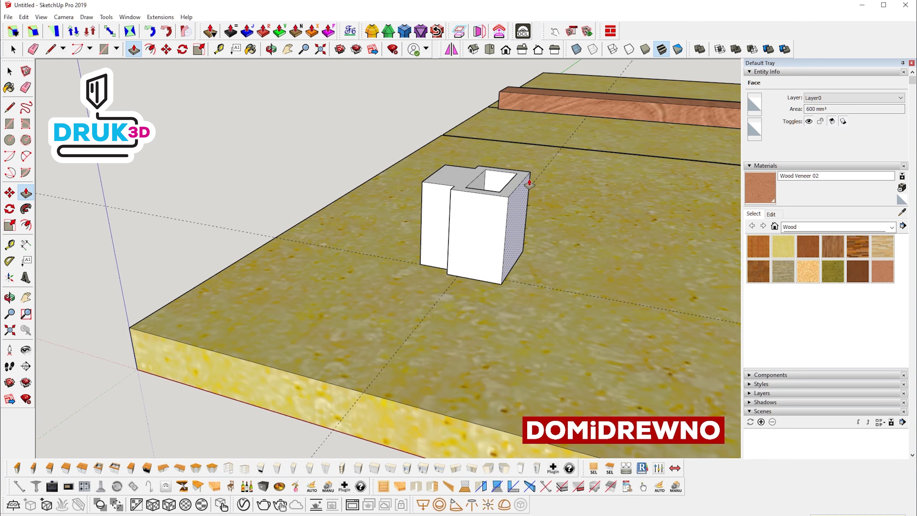
Make the whole white box a component with the definition name calosc.
{"action": "triple_click", "coordinate": [481, 227]}
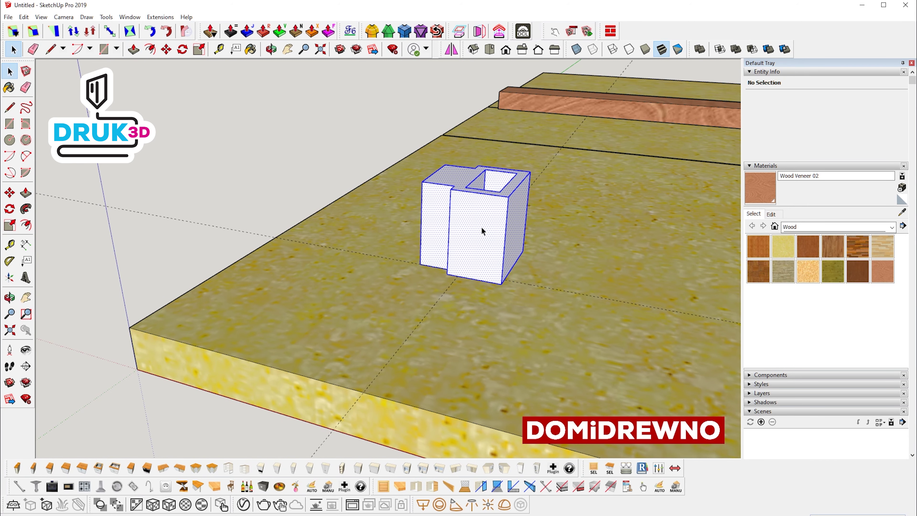
{"action": "key", "text": "g"}
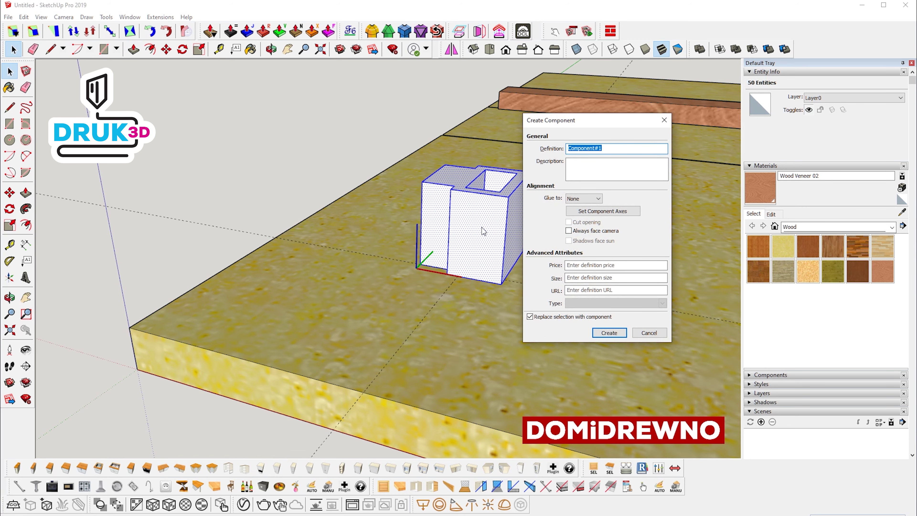
{"action": "type", "text": "calosc"}
{"action": "key", "text": "Return"}
{"action": "scroll", "coordinate": [315, 120], "scroll_direction": "up", "scroll_amount": 2}
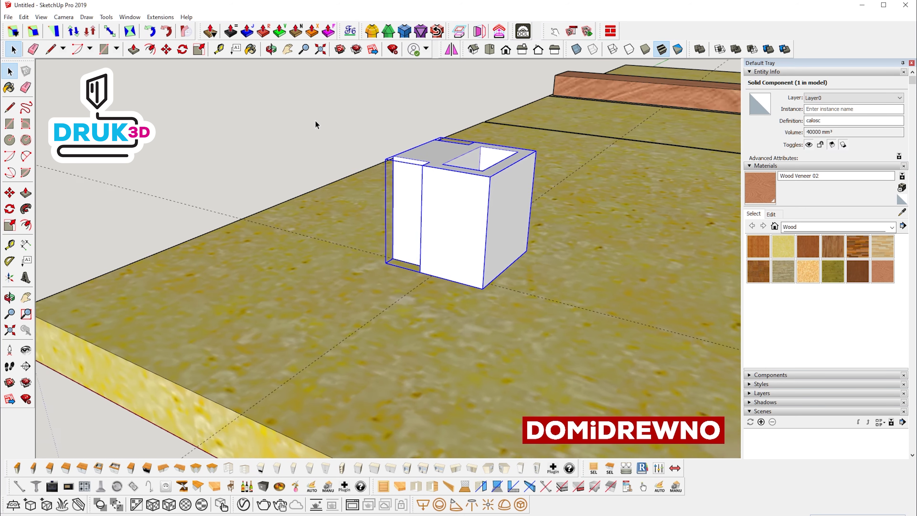
{"action": "mouse_move", "coordinate": [315, 120]}
{"action": "middle_mouse_down"}
{"action": "mouse_move", "coordinate": [334, 151]}
{"action": "mouse_move", "coordinate": [546, 242]}
{"action": "mouse_move", "coordinate": [459, 254]}
{"action": "mouse_move", "coordinate": [475, 250]}
{"action": "mouse_move", "coordinate": [486, 250]}
{"action": "mouse_move", "coordinate": [444, 271]}
{"action": "mouse_move", "coordinate": [418, 273]}
{"action": "middle_mouse_up"}
Open the calosc component, start RoundCorner and select its outer edges.
{"action": "double_click", "coordinate": [418, 273]}
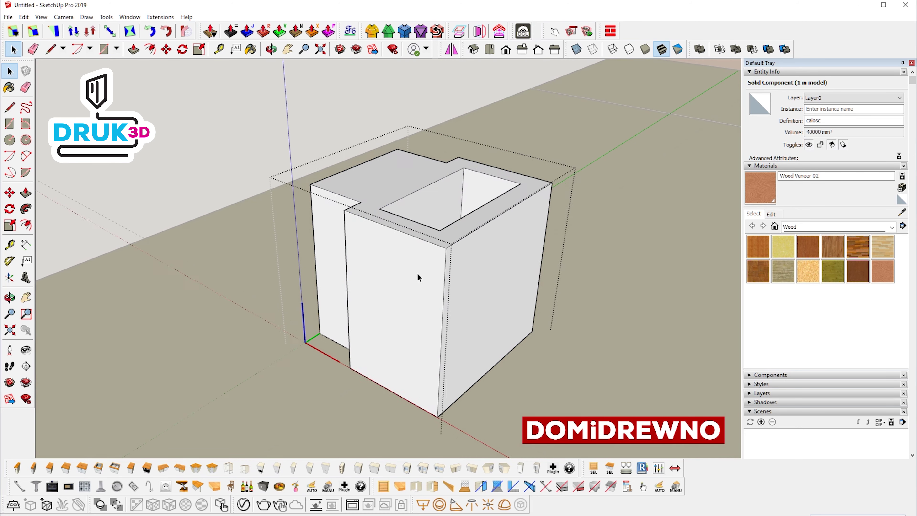
{"action": "left_click", "coordinate": [372, 31]}
{"action": "mouse_move", "coordinate": [419, 195]}
{"action": "middle_mouse_down"}
{"action": "mouse_move", "coordinate": [416, 238]}
{"action": "mouse_move", "coordinate": [399, 231]}
{"action": "middle_mouse_up"}
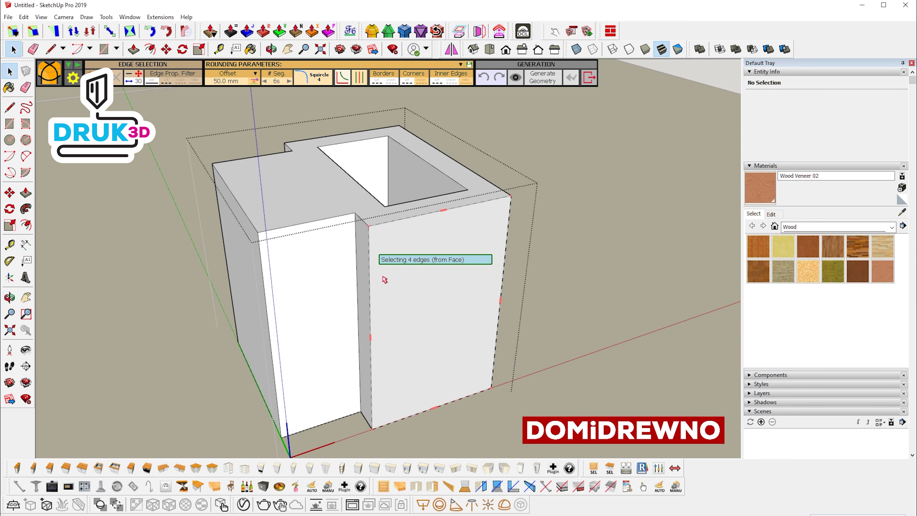
{"action": "scroll", "coordinate": [385, 279], "scroll_direction": "up", "scroll_amount": 3}
{"action": "middle_click_drag", "start_coordinate": [385, 279], "coordinate": [367, 269]}
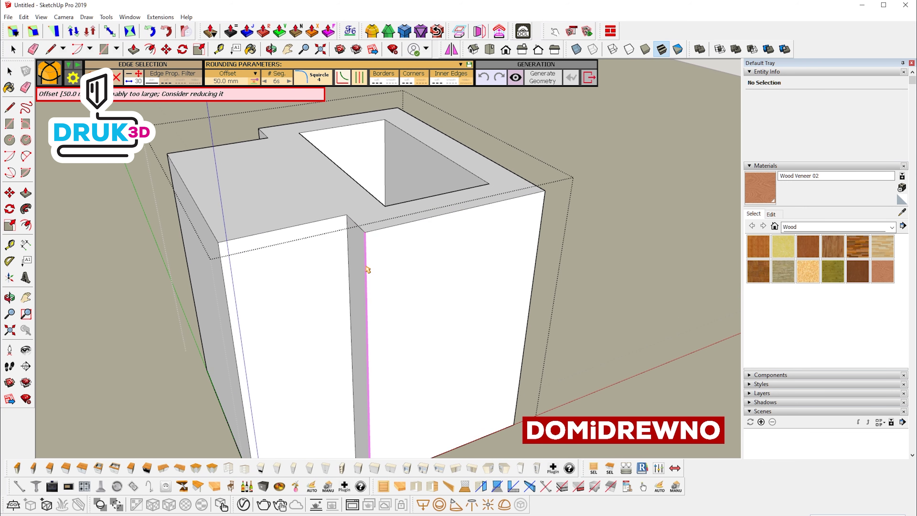
{"action": "mouse_move", "coordinate": [458, 264]}
{"action": "middle_mouse_down"}
{"action": "mouse_move", "coordinate": [378, 270]}
{"action": "mouse_move", "coordinate": [473, 250]}
{"action": "mouse_move", "coordinate": [485, 236]}
{"action": "mouse_move", "coordinate": [417, 267]}
{"action": "mouse_move", "coordinate": [407, 291]}
{"action": "middle_mouse_up"}
{"action": "scroll", "coordinate": [365, 324], "scroll_direction": "up", "scroll_amount": 1}
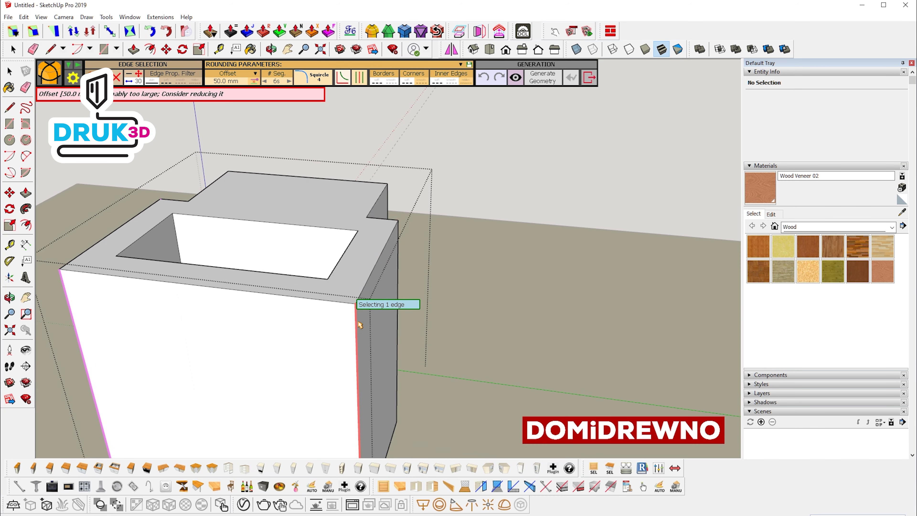
{"action": "mouse_move", "coordinate": [358, 325]}
{"action": "middle_mouse_down"}
{"action": "mouse_move", "coordinate": [395, 303]}
{"action": "mouse_move", "coordinate": [405, 287]}
{"action": "mouse_move", "coordinate": [384, 292]}
{"action": "mouse_move", "coordinate": [389, 303]}
{"action": "mouse_move", "coordinate": [399, 267]}
{"action": "mouse_move", "coordinate": [397, 281]}
{"action": "middle_mouse_up"}
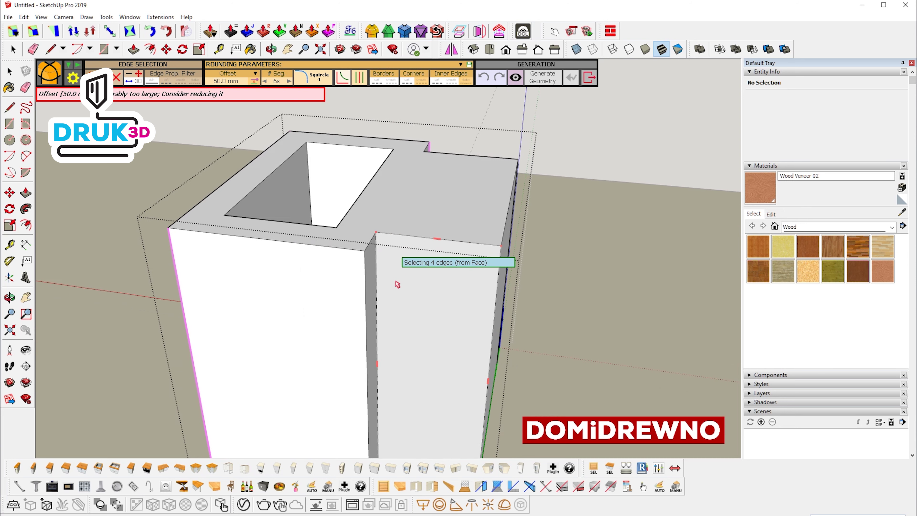
{"action": "left_click", "coordinate": [368, 277]}
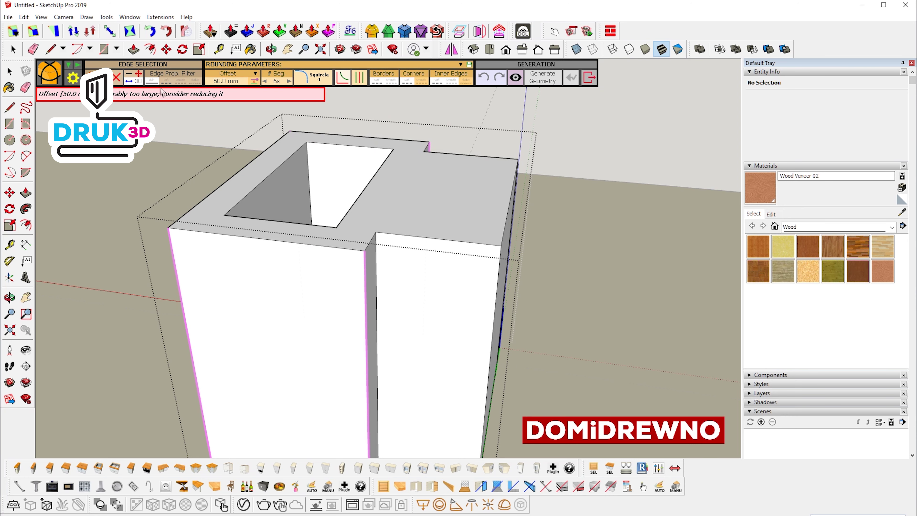
{"action": "middle_click_drag", "start_coordinate": [138, 84], "coordinate": [140, 88]}
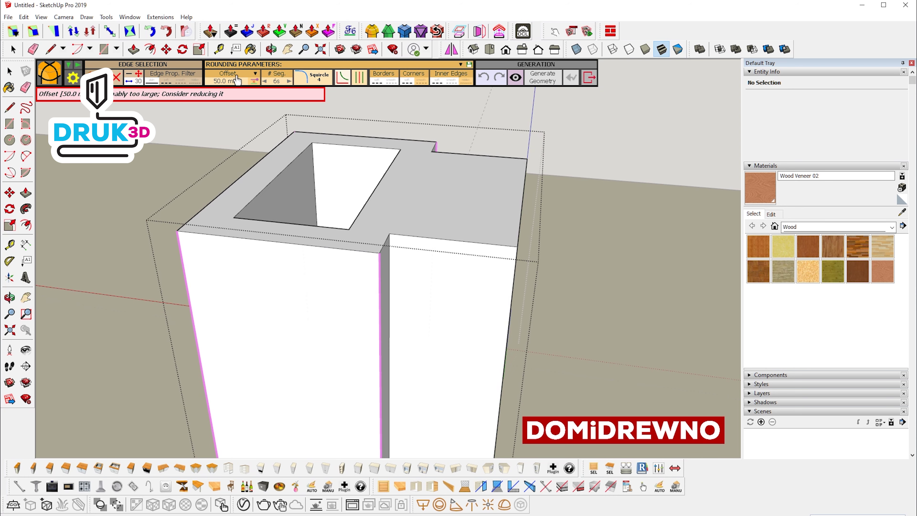
Set a 3 mm rounding offset, add the inner opening's edges, then try 2 mm.
{"action": "left_click", "coordinate": [224, 83]}
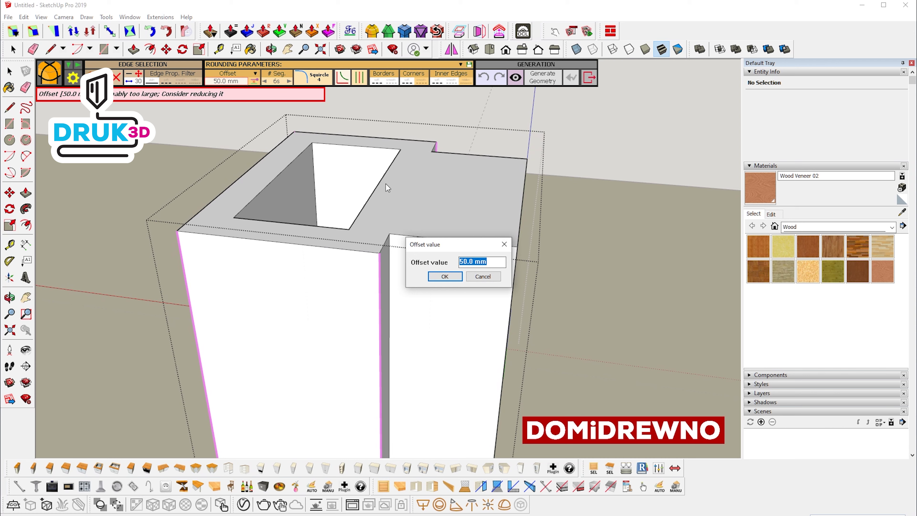
{"action": "type", "text": "3"}
{"action": "left_click", "coordinate": [445, 277]}
{"action": "scroll", "coordinate": [422, 225], "scroll_direction": "up", "scroll_amount": 5}
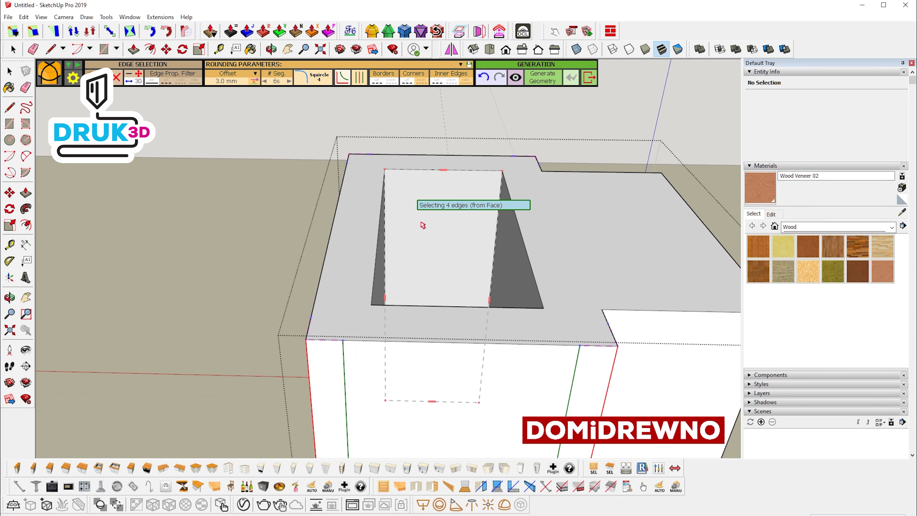
{"action": "left_click", "coordinate": [423, 225]}
{"action": "scroll", "coordinate": [423, 225], "scroll_direction": "down", "scroll_amount": 2}
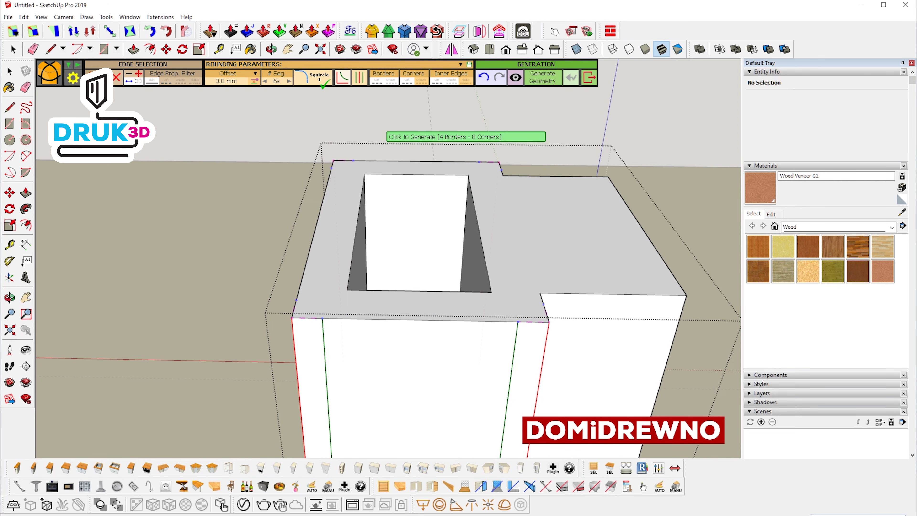
{"action": "left_click", "coordinate": [225, 83]}
{"action": "type", "text": "2"}
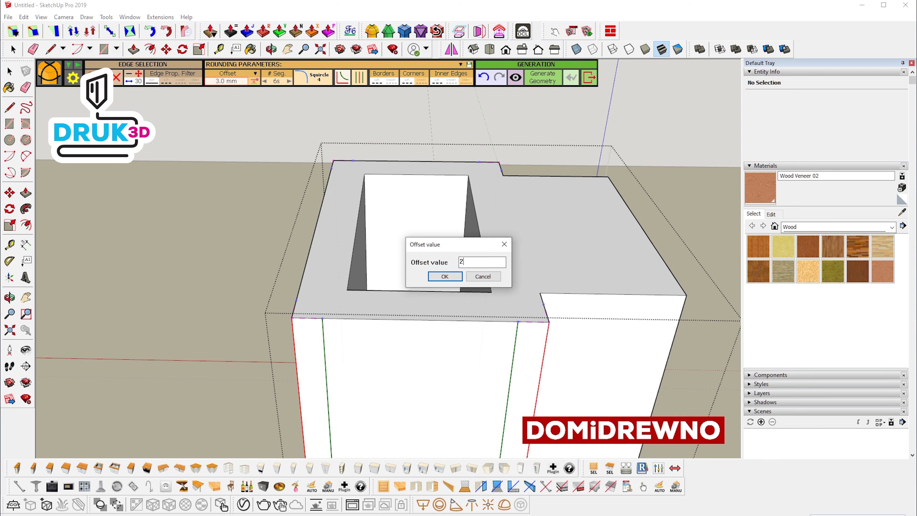
{"action": "key", "text": "Return"}
{"action": "scroll", "coordinate": [388, 233], "scroll_direction": "down", "scroll_amount": 2}
{"action": "scroll", "coordinate": [387, 233], "scroll_direction": "down", "scroll_amount": 1}
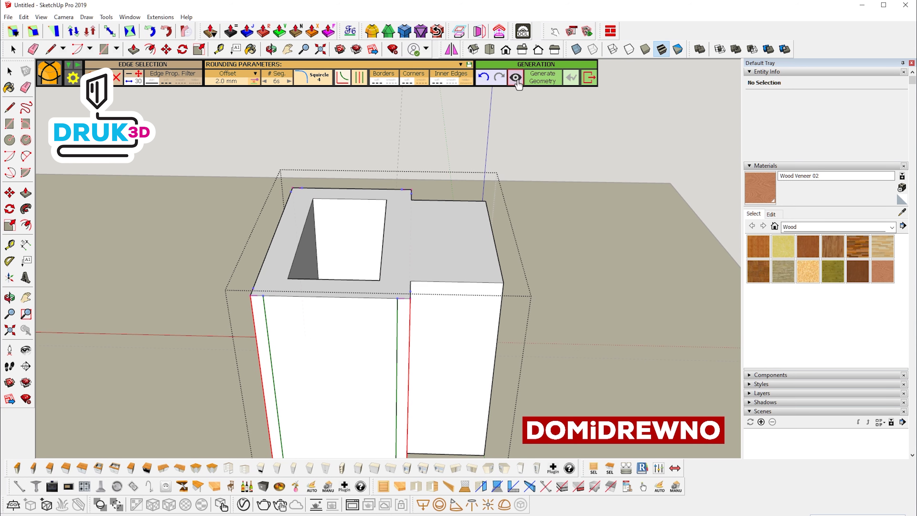
Preview the rounding, restore the 3 mm offset, and generate the rounded geometry.
{"action": "left_click", "coordinate": [515, 77]}
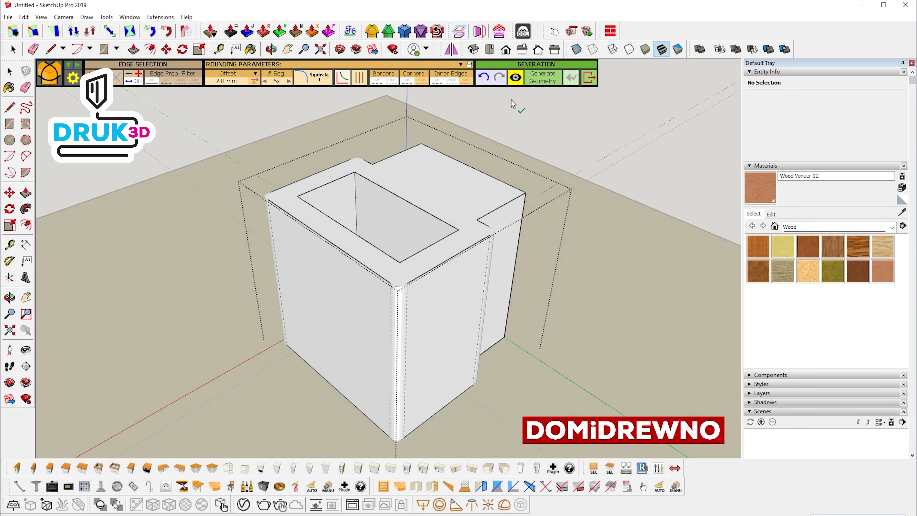
{"action": "middle_click_drag", "start_coordinate": [511, 100], "coordinate": [442, 332]}
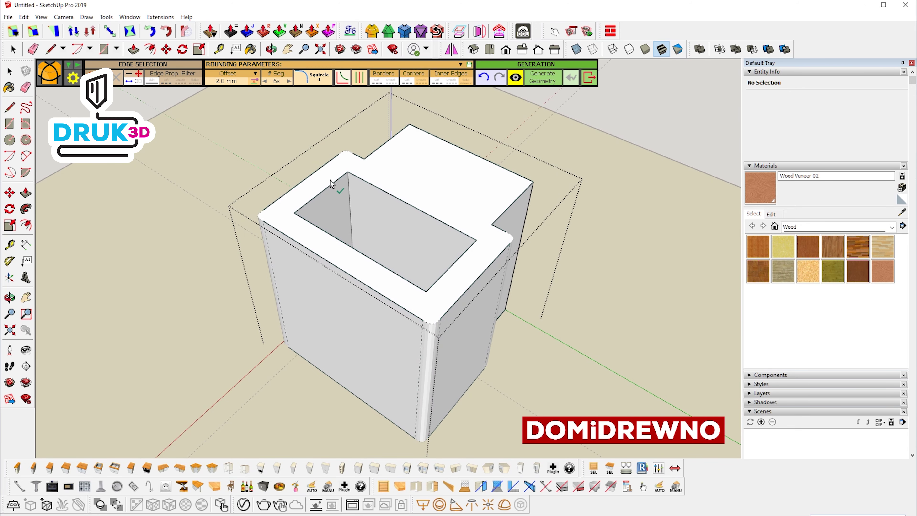
{"action": "left_click", "coordinate": [225, 81]}
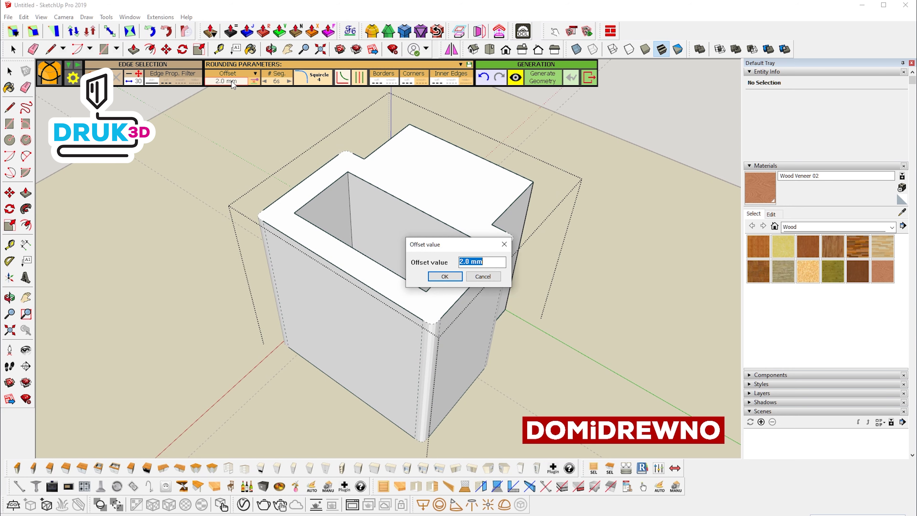
{"action": "key", "text": "Return"}
{"action": "middle_click_drag", "start_coordinate": [365, 253], "coordinate": [355, 229]}
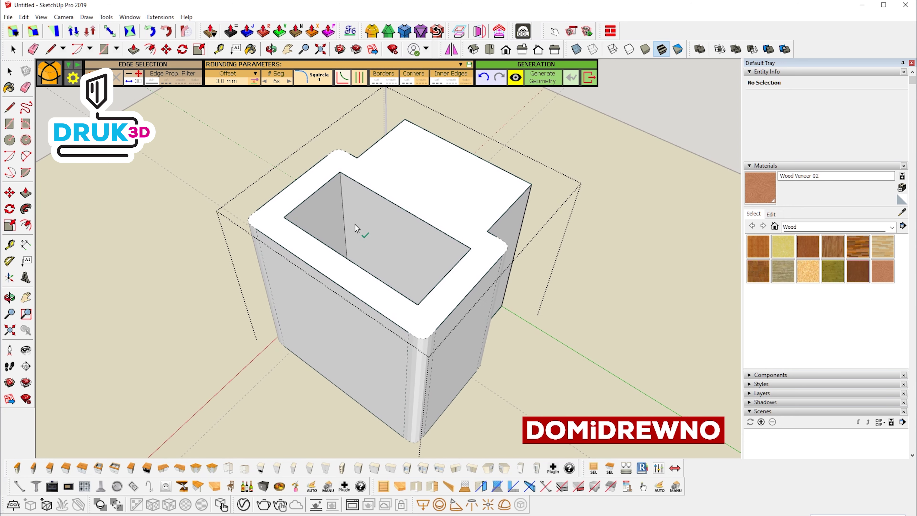
{"action": "left_click", "coordinate": [550, 78]}
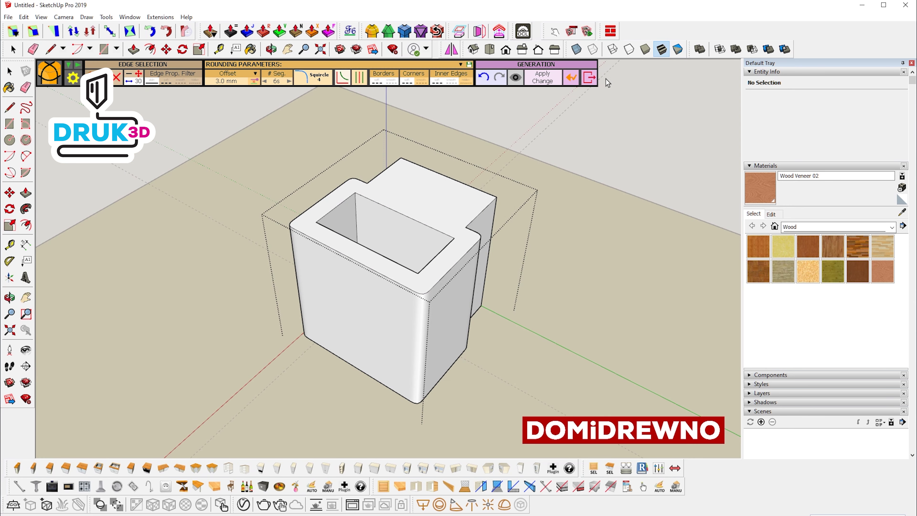
{"action": "left_click", "coordinate": [593, 79]}
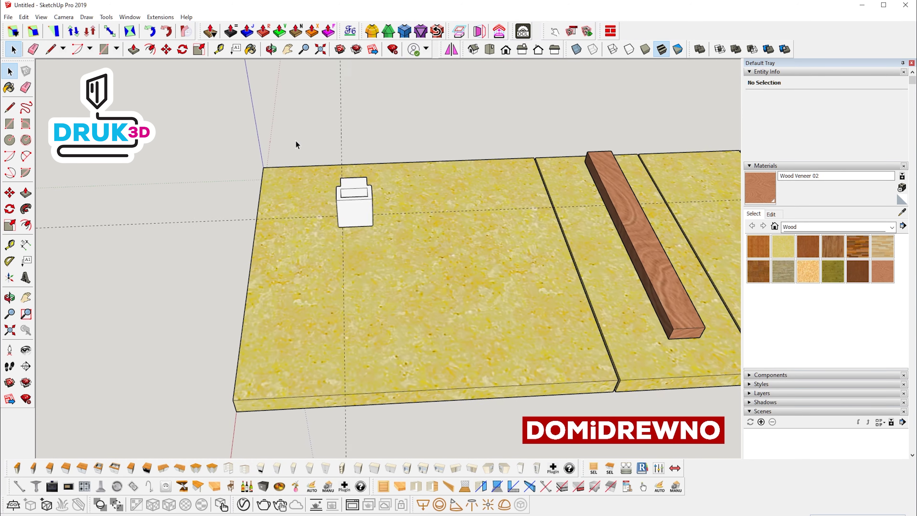
Paint the calosc holder red with Color A06 from the Colors materials category.
{"action": "left_click", "coordinate": [339, 205]}
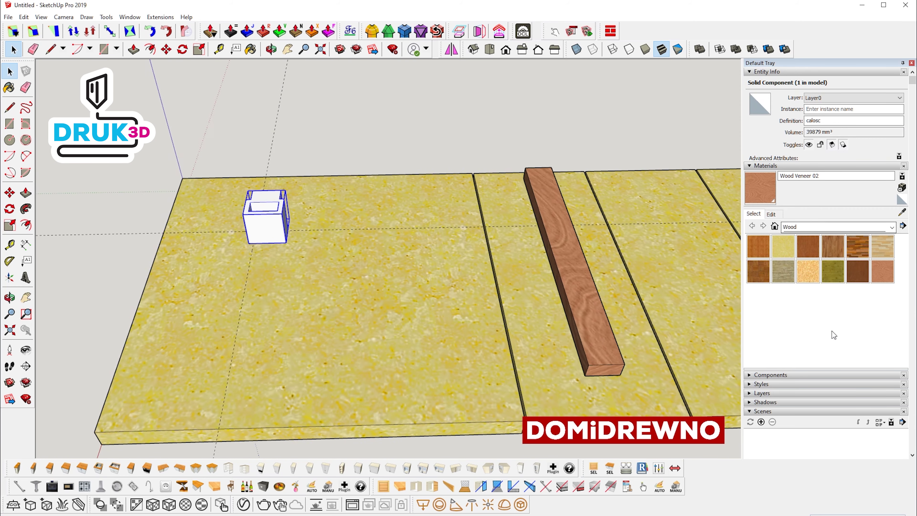
{"action": "left_click", "coordinate": [811, 226]}
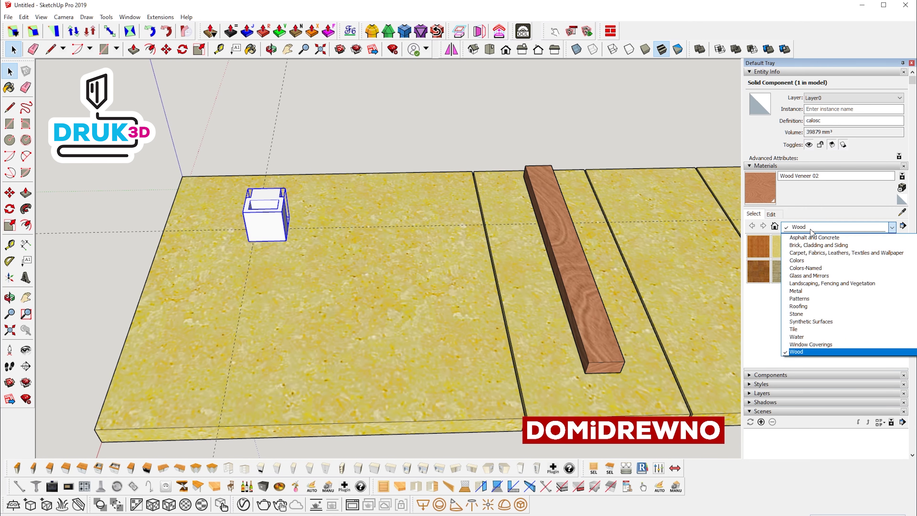
{"action": "left_click", "coordinate": [811, 261]}
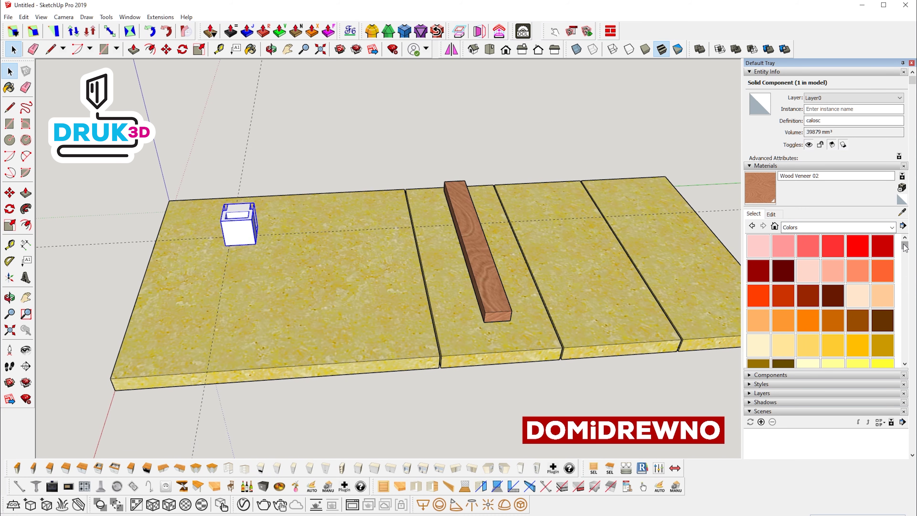
{"action": "left_click_drag", "start_coordinate": [904, 246], "coordinate": [904, 272]}
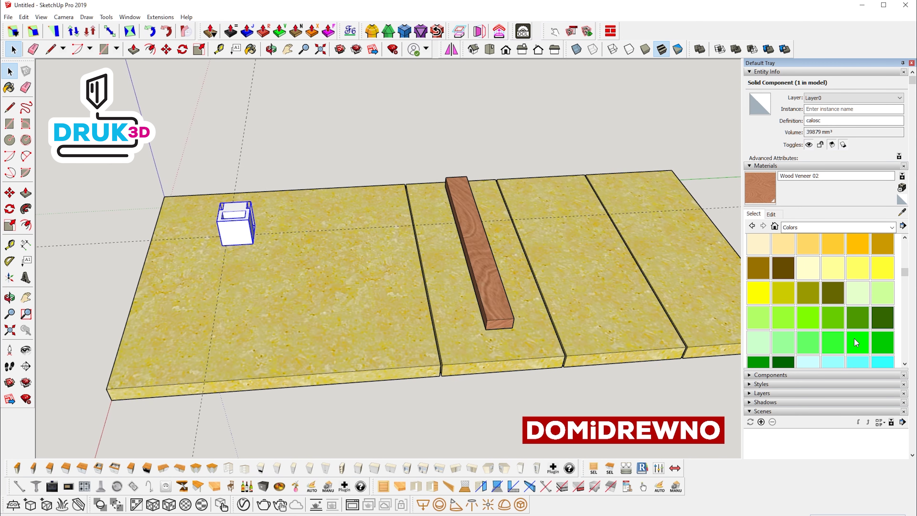
{"action": "left_click", "coordinate": [863, 345]}
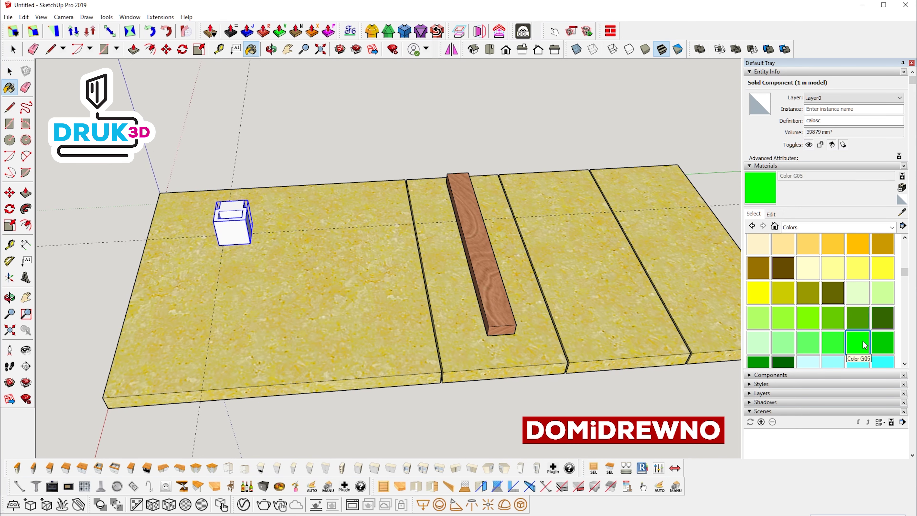
{"action": "left_click_drag", "start_coordinate": [904, 274], "coordinate": [907, 247]}
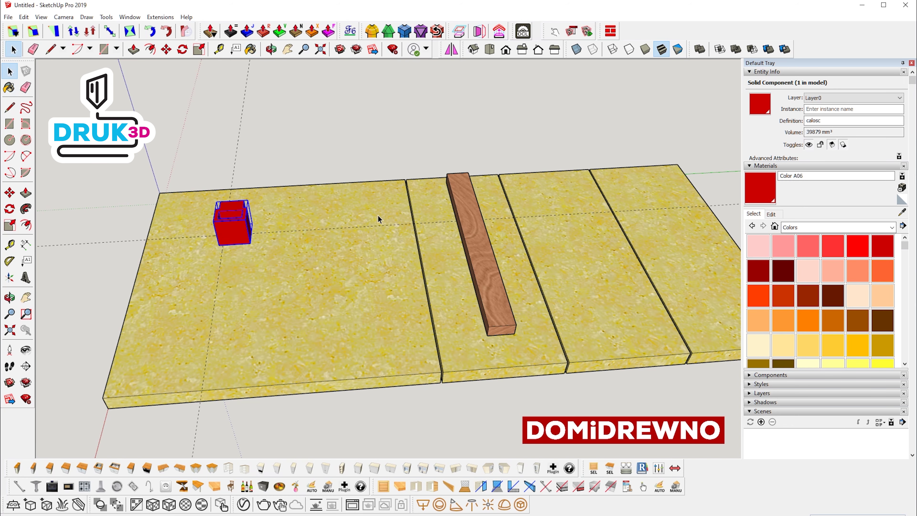
{"action": "left_click", "coordinate": [320, 149]}
{"action": "scroll", "coordinate": [265, 237], "scroll_direction": "up", "scroll_amount": 3}
{"action": "middle_click_drag", "start_coordinate": [265, 236], "coordinate": [336, 236]}
{"action": "key", "text": "e"}
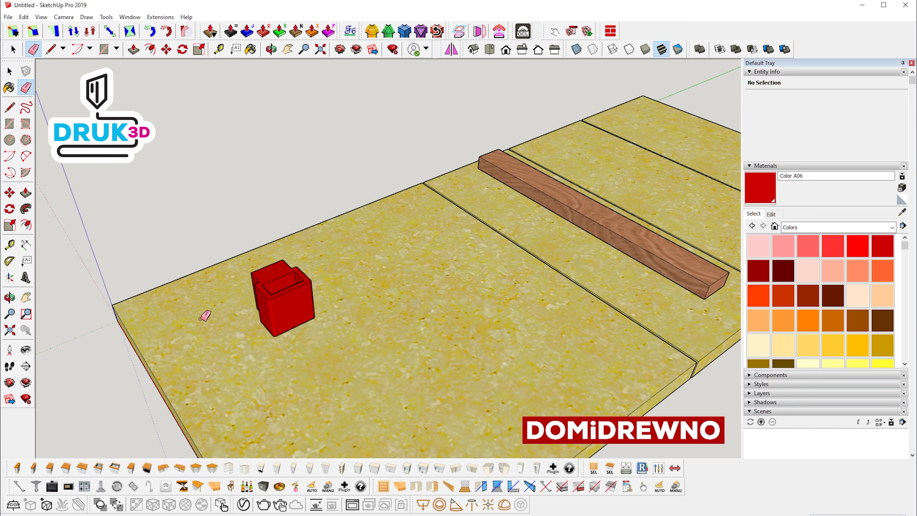
Move the red holder to a spot beside the wooden bar.
{"action": "left_click", "coordinate": [299, 311]}
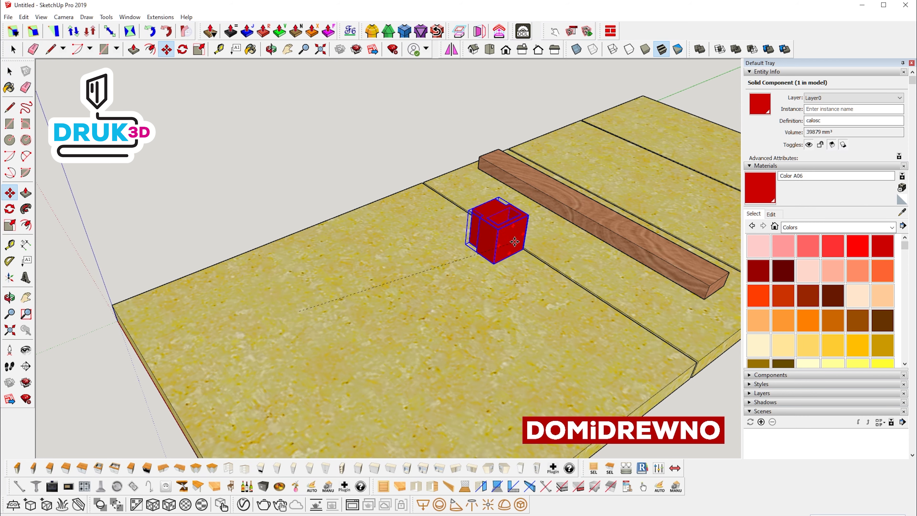
{"action": "left_click", "coordinate": [520, 225]}
{"action": "scroll", "coordinate": [520, 225], "scroll_direction": "up", "scroll_amount": 5}
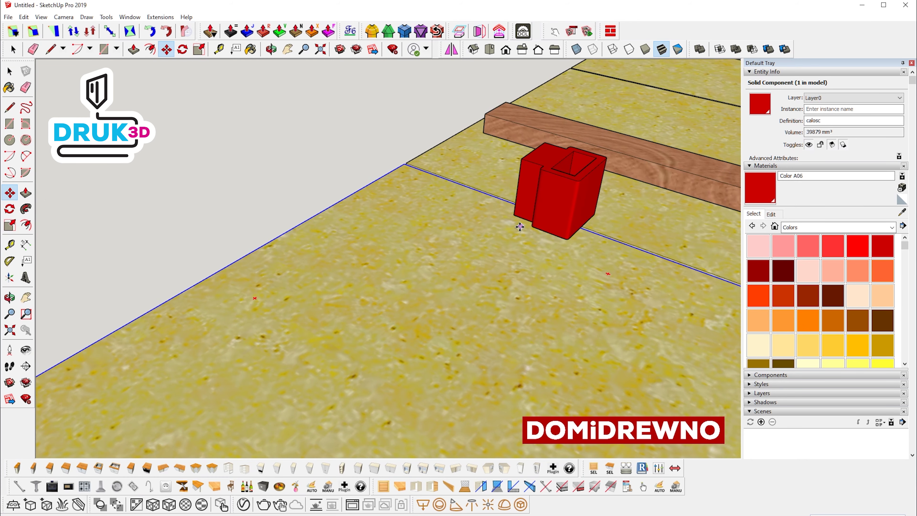
{"action": "key", "text": "q"}
{"action": "scroll", "coordinate": [520, 227], "scroll_direction": "down", "scroll_amount": 3}
{"action": "scroll", "coordinate": [499, 225], "scroll_direction": "up", "scroll_amount": 3}
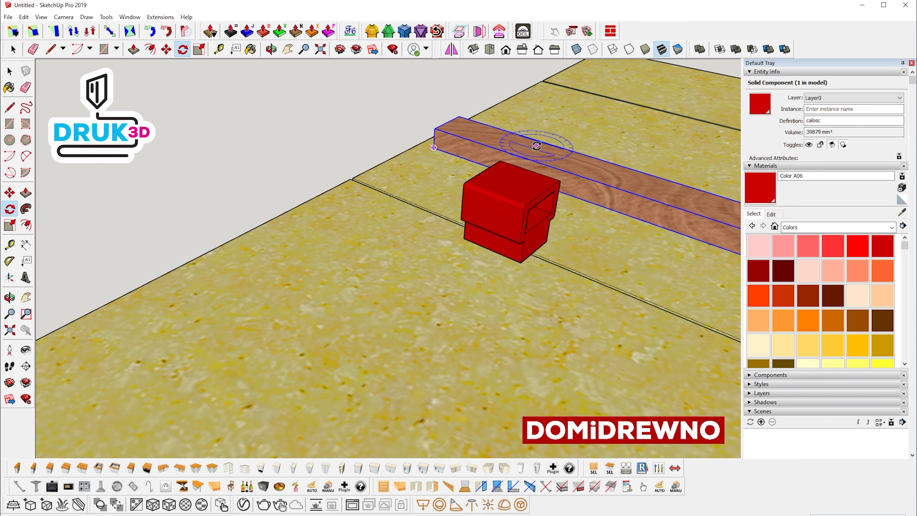
{"action": "mouse_move", "coordinate": [537, 146]}
{"action": "middle_mouse_down"}
{"action": "mouse_move", "coordinate": [523, 183]}
{"action": "mouse_move", "coordinate": [570, 177]}
{"action": "mouse_move", "coordinate": [551, 184]}
{"action": "middle_mouse_up"}
Slide the red holder onto the left end of the wooden bar so it straddles it.
{"action": "key", "text": "m"}
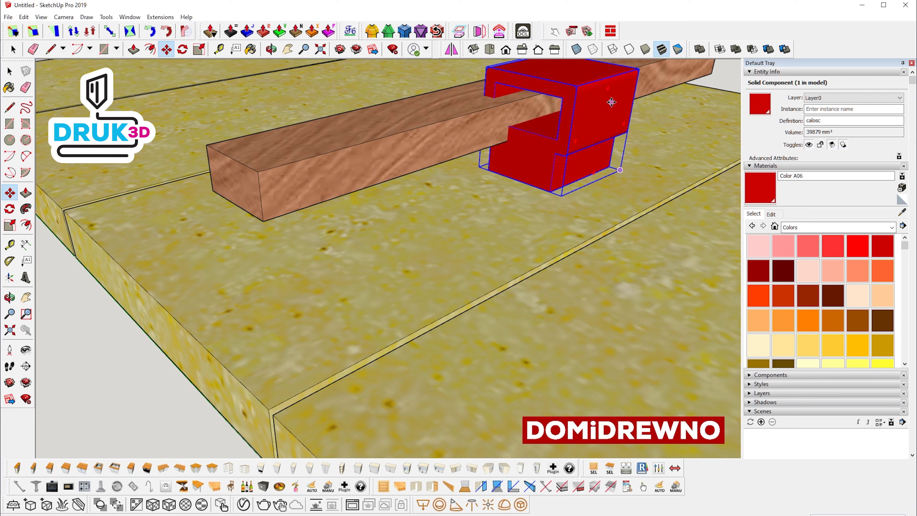
{"action": "left_click", "coordinate": [561, 98]}
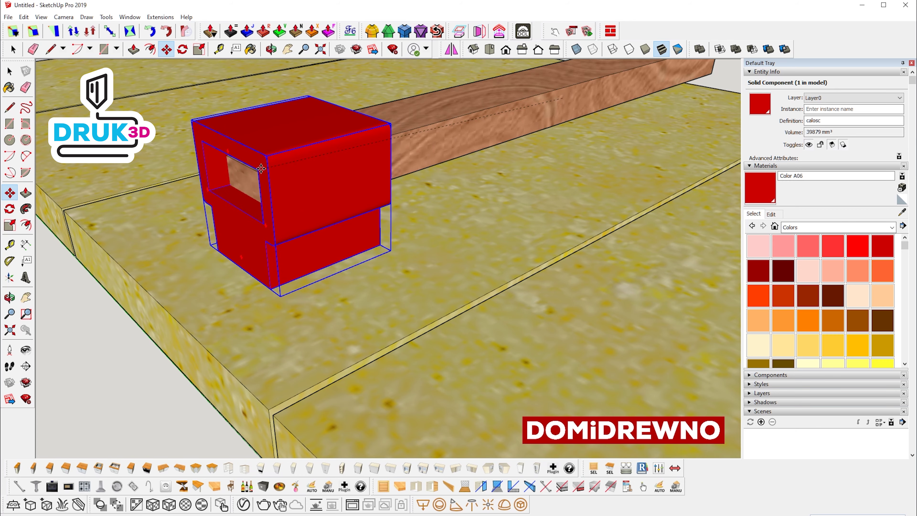
{"action": "middle_click_drag", "start_coordinate": [261, 168], "coordinate": [361, 159]}
{"action": "scroll", "coordinate": [397, 155], "scroll_direction": "up", "scroll_amount": 5}
{"action": "scroll", "coordinate": [421, 153], "scroll_direction": "up", "scroll_amount": 2}
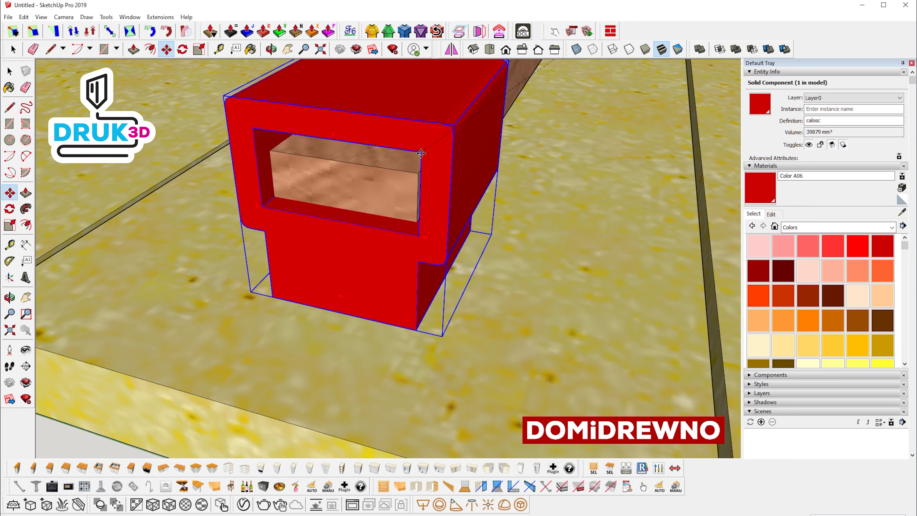
{"action": "middle_click_drag", "start_coordinate": [422, 153], "coordinate": [431, 151]}
{"action": "scroll", "coordinate": [439, 149], "scroll_direction": "up", "scroll_amount": 3}
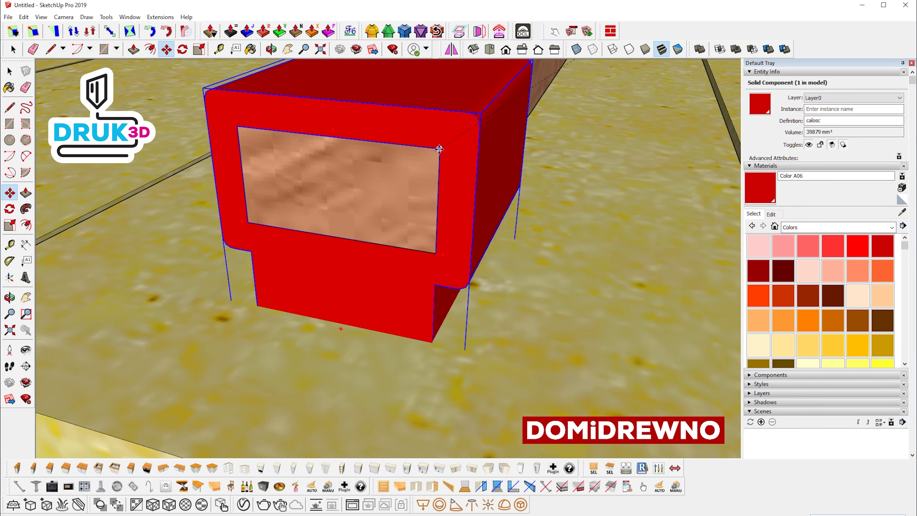
{"action": "scroll", "coordinate": [439, 149], "scroll_direction": "down", "scroll_amount": 3}
{"action": "scroll", "coordinate": [485, 135], "scroll_direction": "down", "scroll_amount": 3}
{"action": "middle_click_drag", "start_coordinate": [493, 135], "coordinate": [493, 137]}
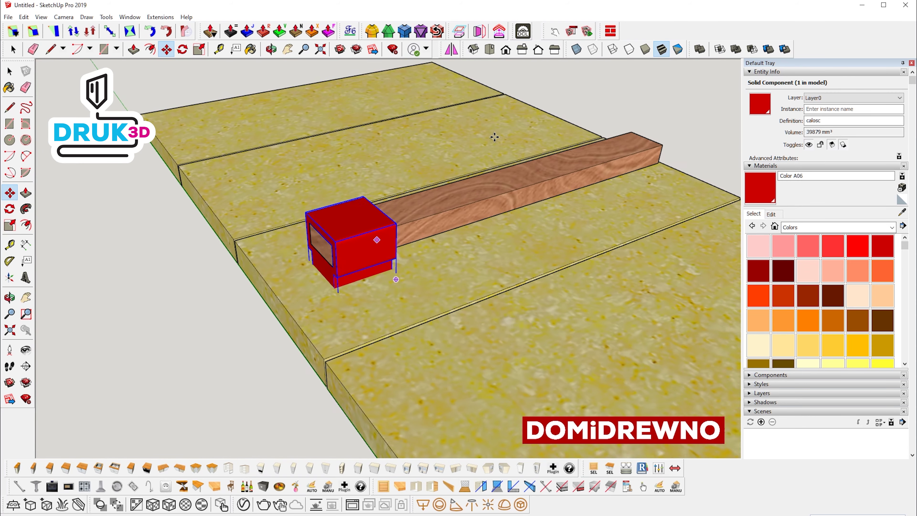
{"action": "scroll", "coordinate": [495, 137], "scroll_direction": "up", "scroll_amount": 1}
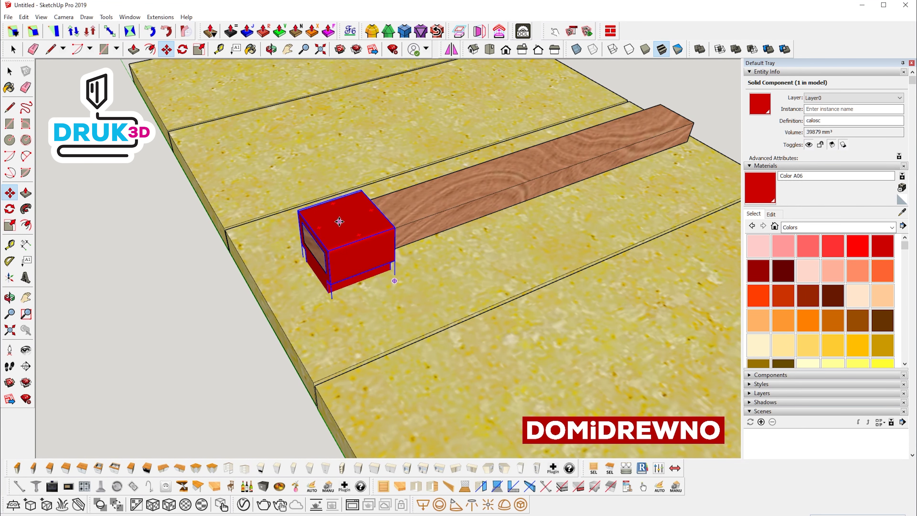
{"action": "left_click", "coordinate": [346, 228]}
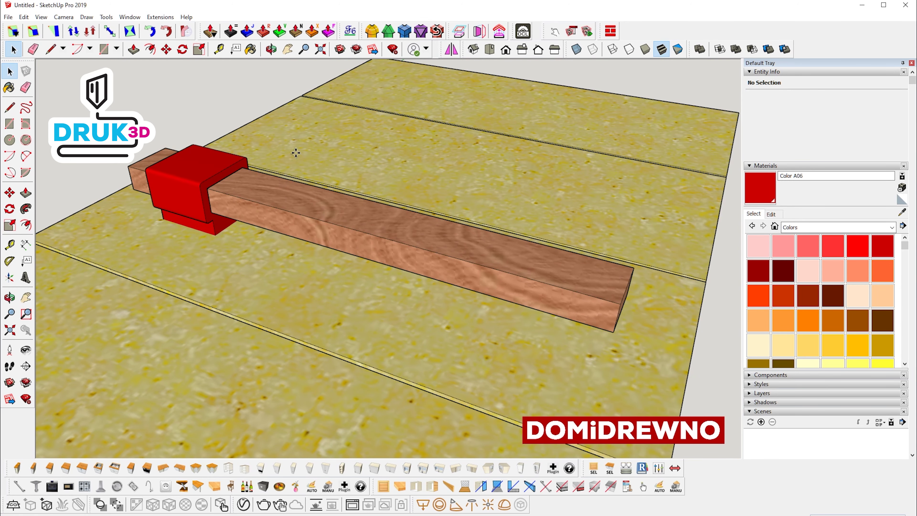
Move-copy the red holder onto the right end of the wooden bar.
{"action": "left_click", "coordinate": [207, 188]}
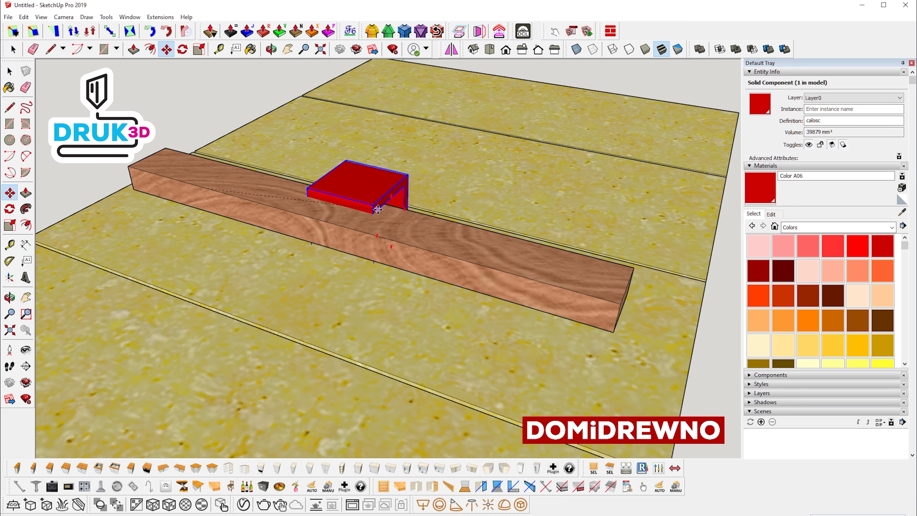
{"action": "key", "text": "ctrl"}
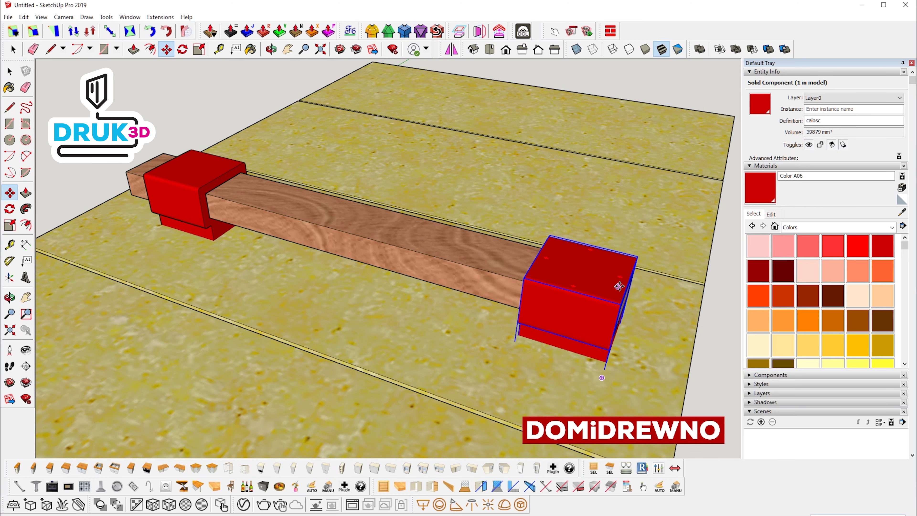
{"action": "middle_click_drag", "start_coordinate": [625, 289], "coordinate": [592, 352]}
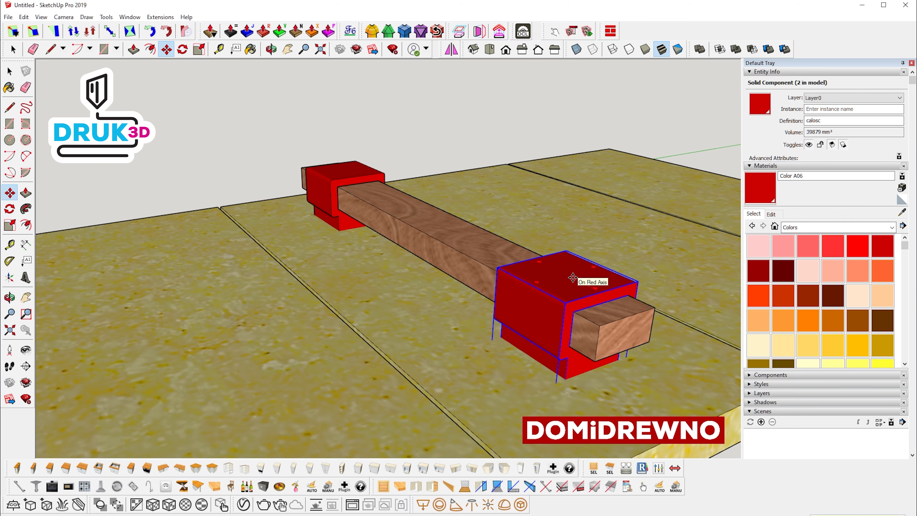
{"action": "left_click", "coordinate": [559, 275]}
{"action": "key", "text": "space"}
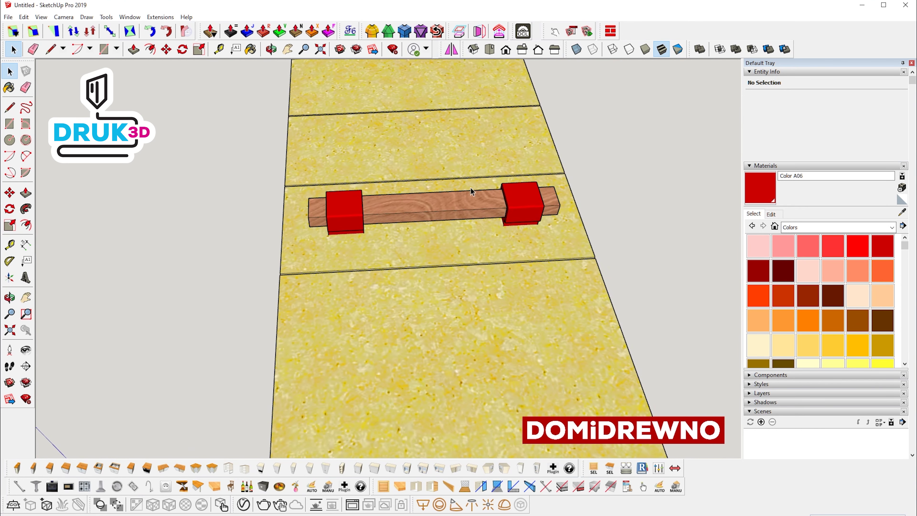
Paint the wooden bar with Wood Board Cork from the Wood materials collection.
{"action": "left_click", "coordinate": [458, 213]}
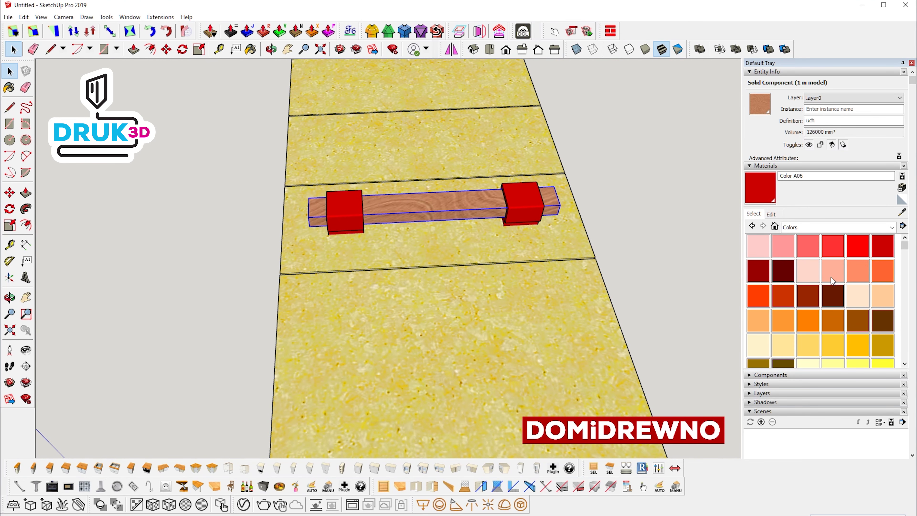
{"action": "left_click", "coordinate": [801, 226]}
{"action": "left_click", "coordinate": [796, 352]}
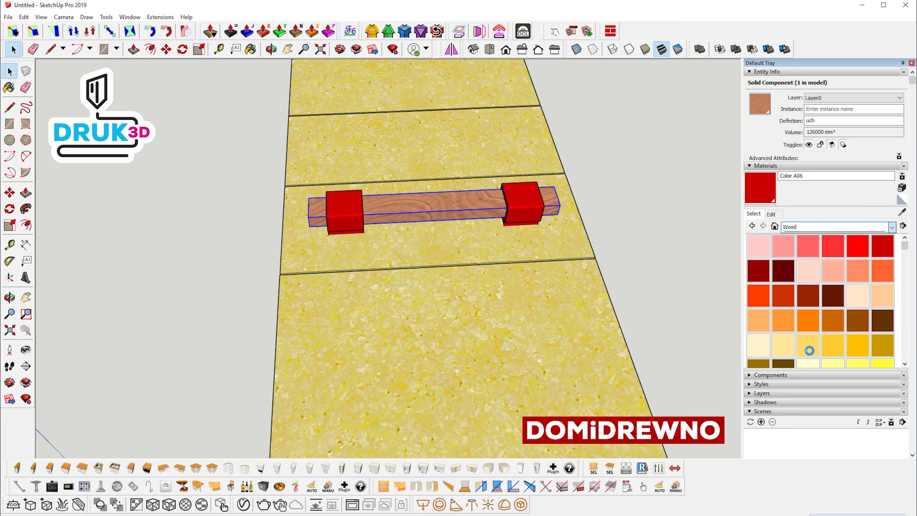
{"action": "left_click", "coordinate": [809, 266]}
{"action": "left_click", "coordinate": [477, 203]}
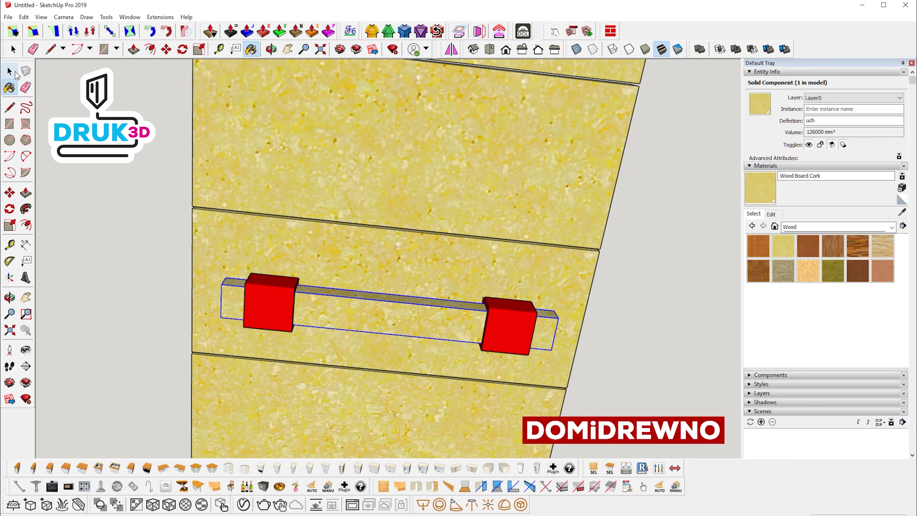
{"action": "key", "text": "space"}
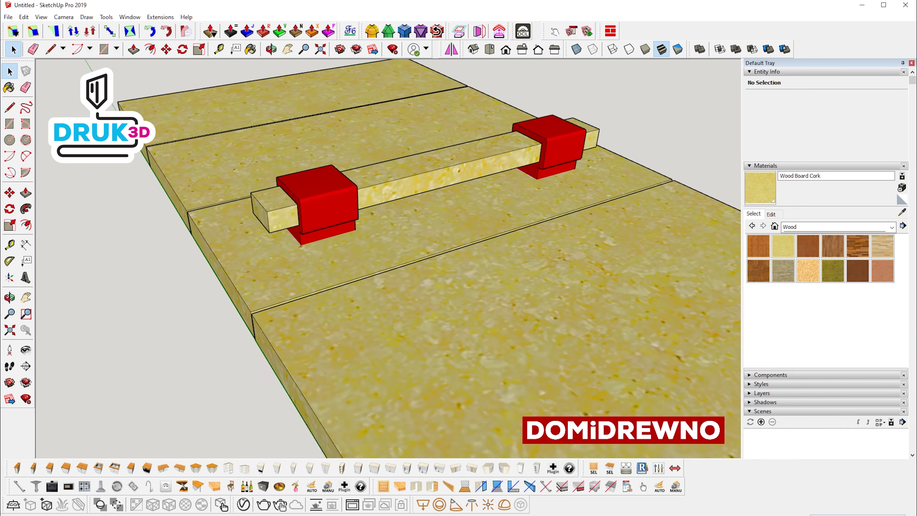
{"action": "scroll", "coordinate": [336, 235], "scroll_direction": "up", "scroll_amount": 5}
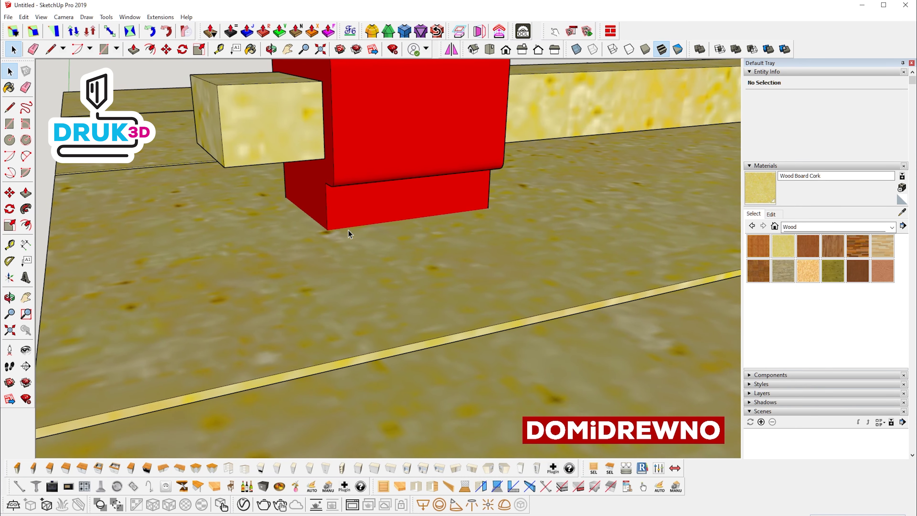
{"action": "left_click", "coordinate": [348, 230]}
{"action": "scroll", "coordinate": [364, 232], "scroll_direction": "up", "scroll_amount": 2}
{"action": "scroll", "coordinate": [364, 231], "scroll_direction": "up", "scroll_amount": 2}
{"action": "left_click", "coordinate": [303, 190]}
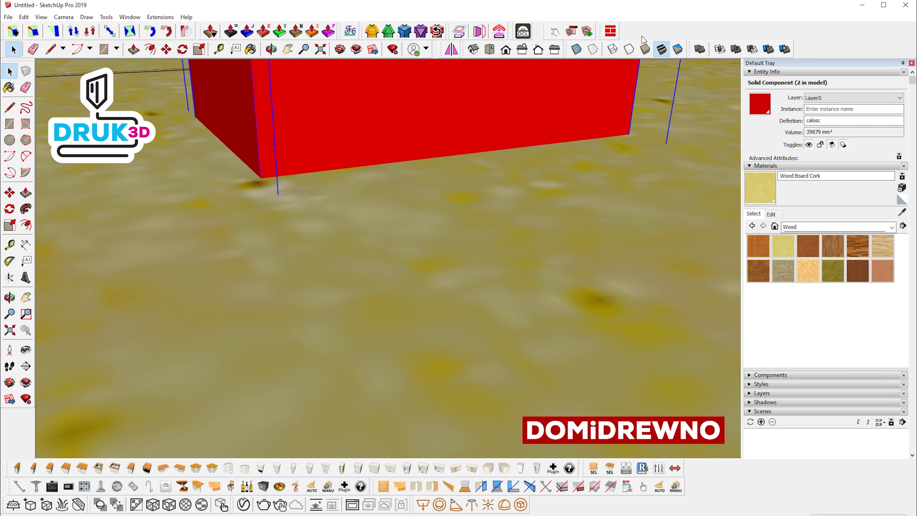
{"action": "left_click", "coordinate": [612, 50]}
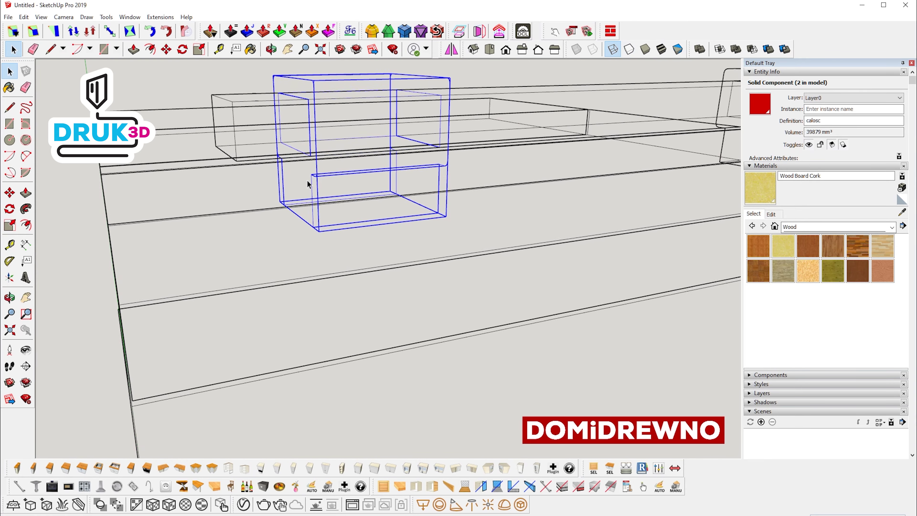
{"action": "left_click", "coordinate": [677, 50]}
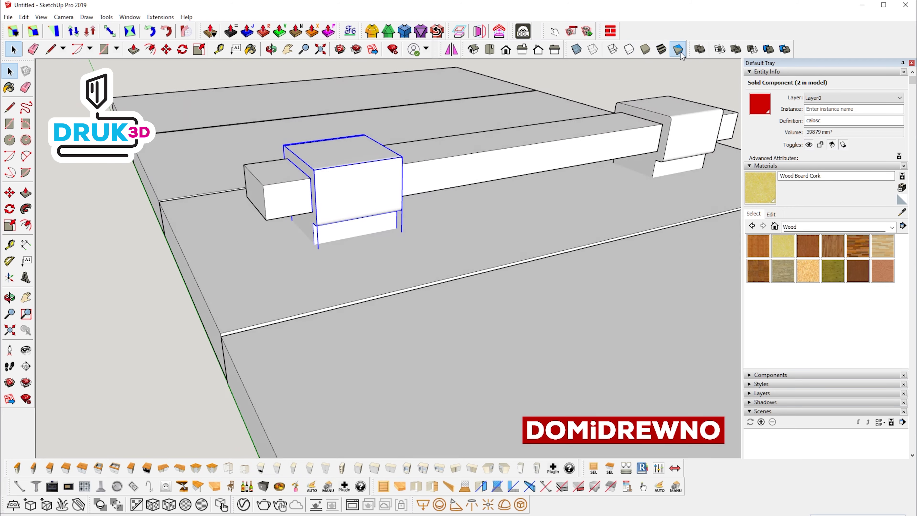
{"action": "left_click", "coordinate": [676, 51]}
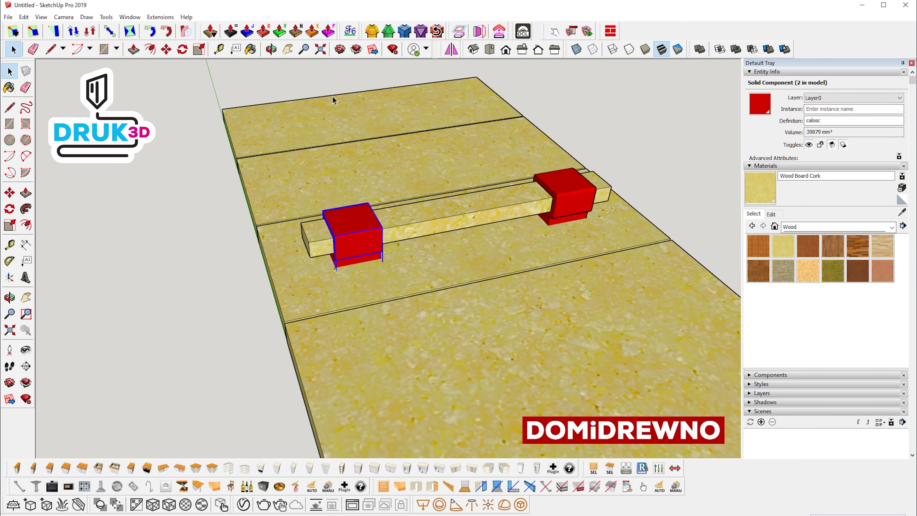
{"action": "left_click", "coordinate": [332, 96]}
{"action": "middle_click_drag", "start_coordinate": [332, 96], "coordinate": [610, 163]}
{"action": "left_click", "coordinate": [609, 164]}
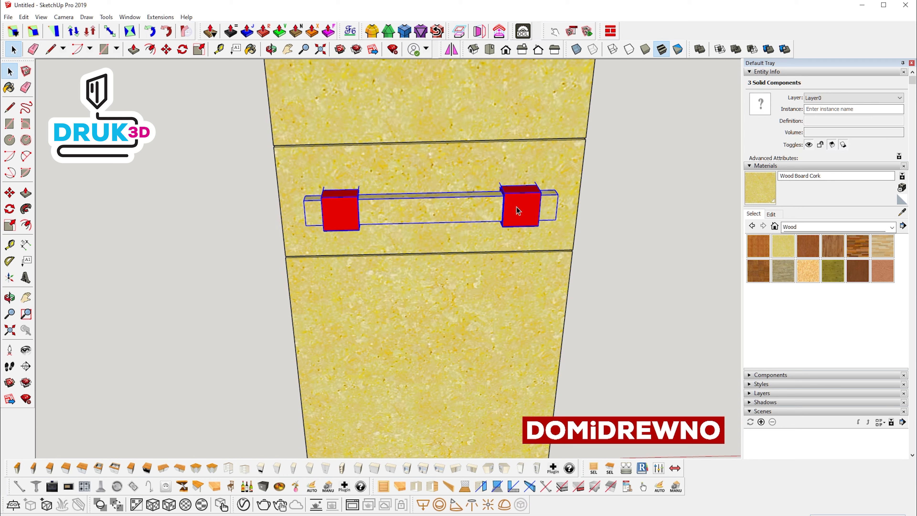
Turn the selected bar and holders into a component named uu2.
{"action": "key", "text": "g"}
{"action": "type", "text": "uu2"}
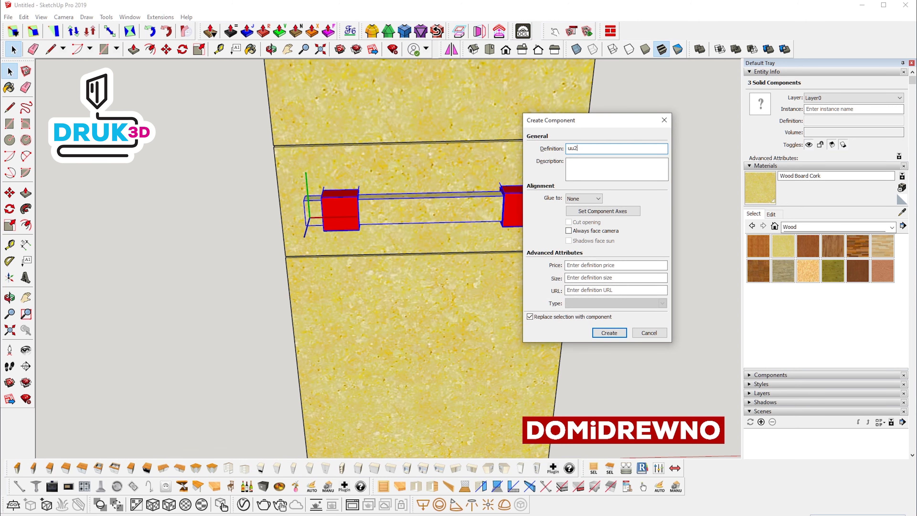
{"action": "key", "text": "Return"}
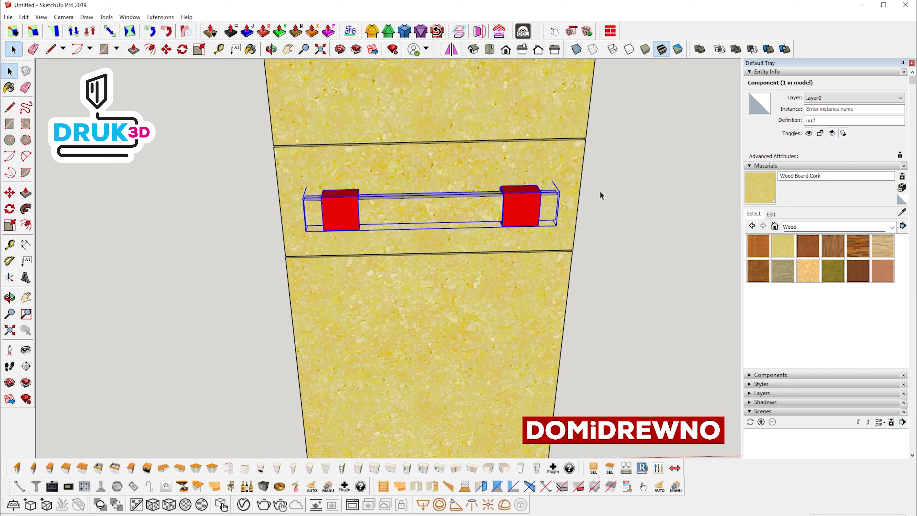
{"action": "key", "text": "m"}
{"action": "mouse_move", "coordinate": [351, 216]}
{"action": "middle_mouse_down"}
{"action": "mouse_move", "coordinate": [553, 235]}
{"action": "mouse_move", "coordinate": [518, 211]}
{"action": "mouse_move", "coordinate": [494, 220]}
{"action": "middle_mouse_up"}
{"action": "key", "text": "space"}
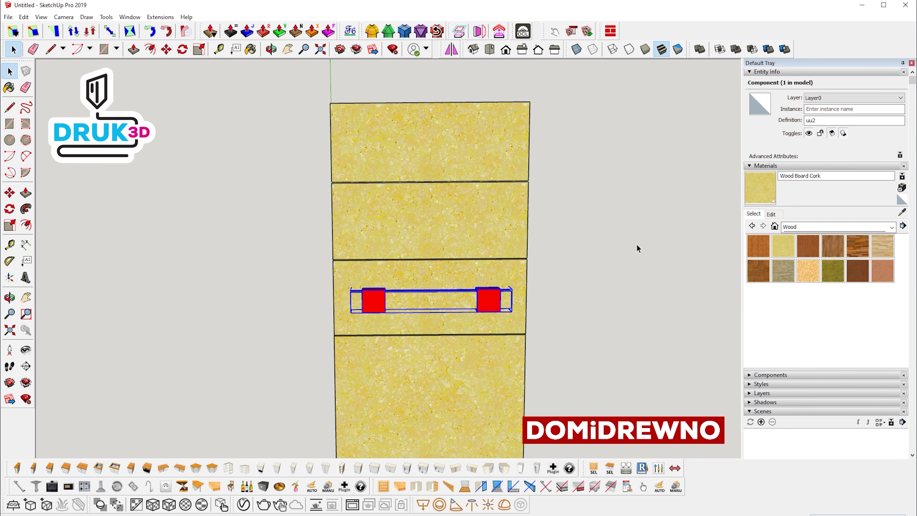
Cut the uu2 assembly out of the model and enter the third board for editing.
{"action": "left_click", "coordinate": [518, 122]}
{"action": "left_click", "coordinate": [511, 208]}
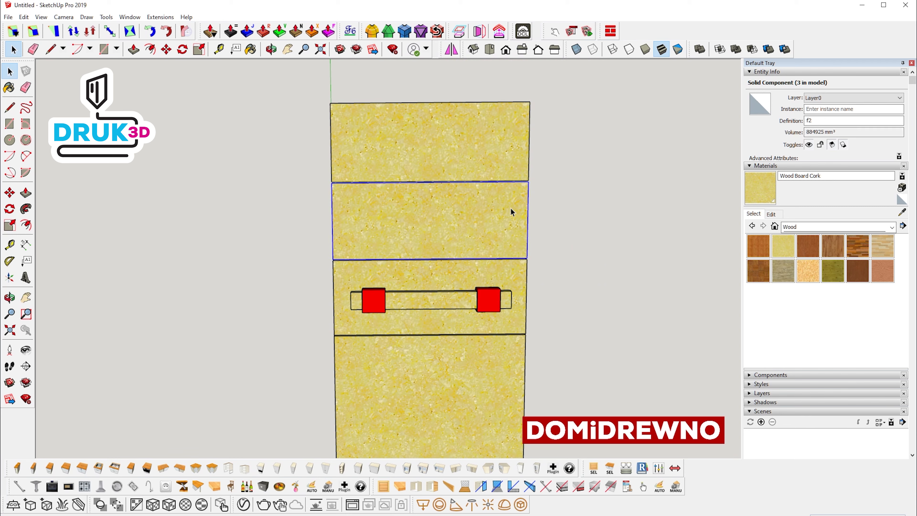
{"action": "left_click", "coordinate": [521, 278]}
{"action": "left_click", "coordinate": [588, 283]}
{"action": "left_click", "coordinate": [486, 300]}
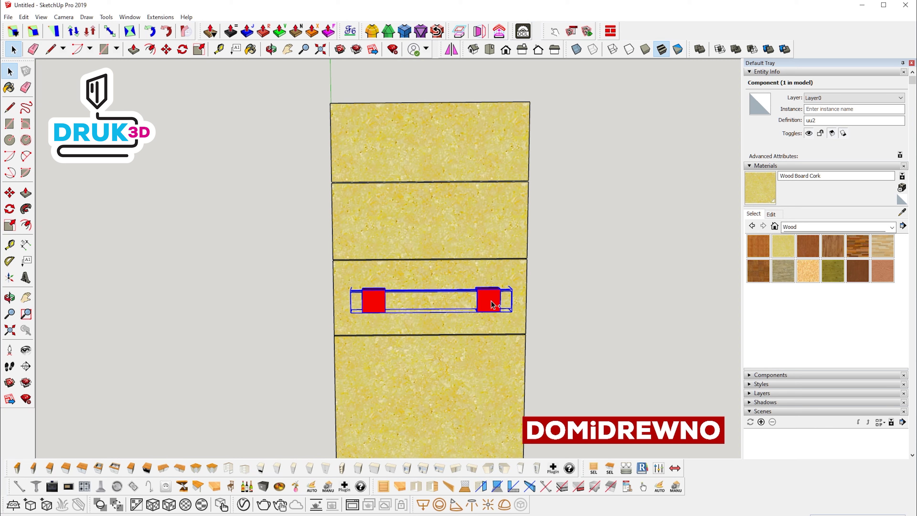
{"action": "key", "text": "ctrl+x"}
{"action": "double_click", "coordinate": [498, 284]}
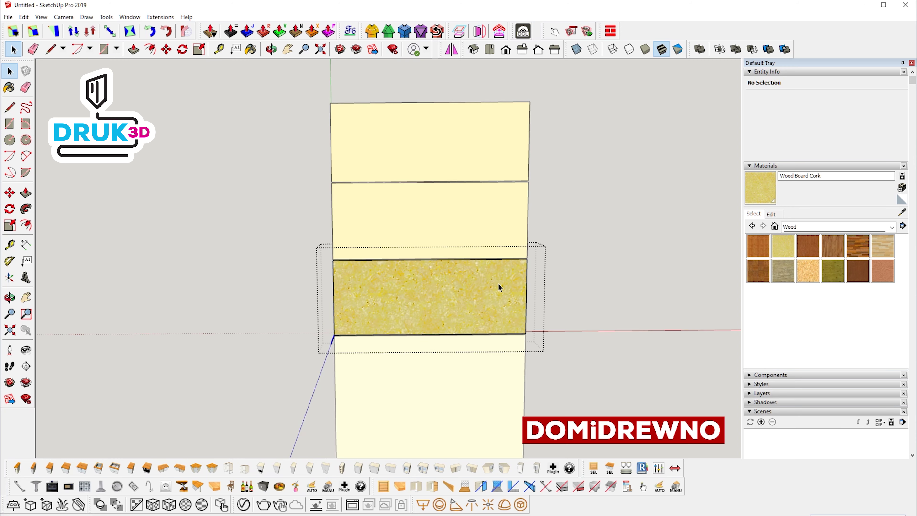
{"action": "left_click", "coordinate": [24, 17]}
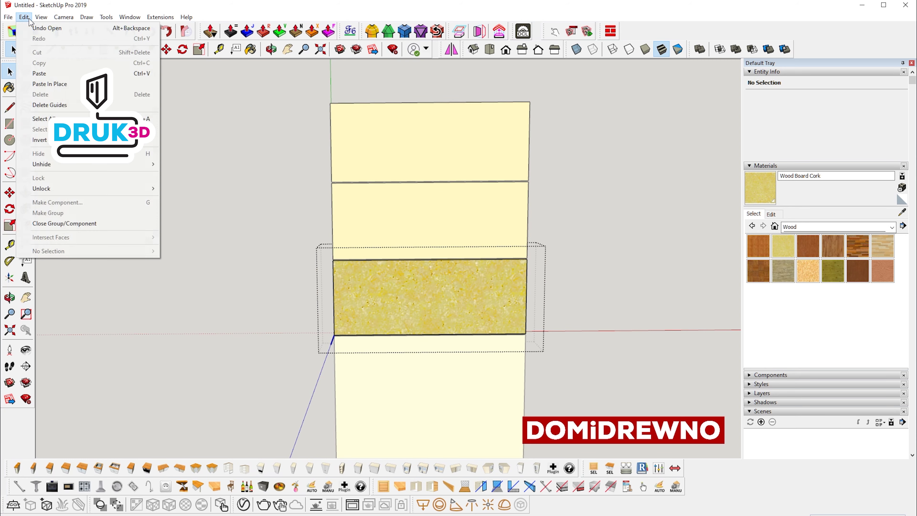
Paste the handles in place on the boards and view them from the top.
{"action": "left_click", "coordinate": [56, 86]}
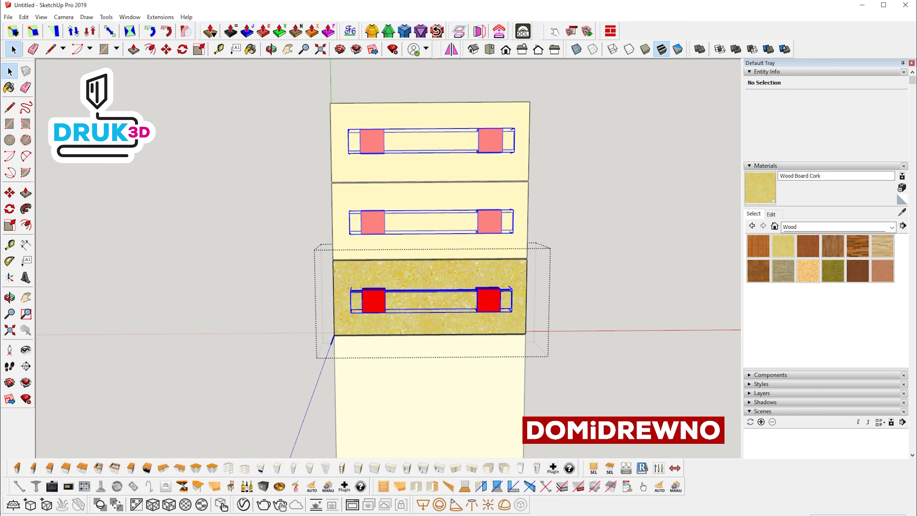
{"action": "left_click", "coordinate": [518, 229]}
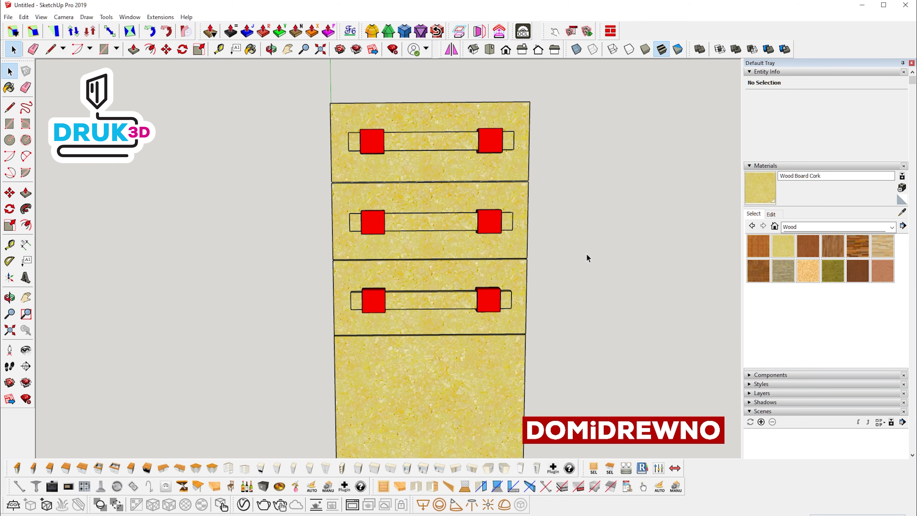
{"action": "key", "text": "F2"}
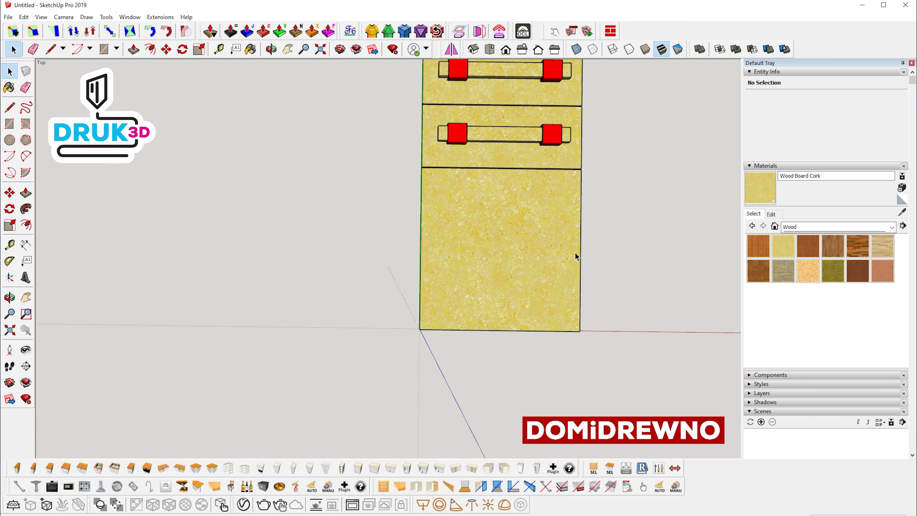
{"action": "mouse_move", "coordinate": [575, 252]}
{"action": "middle_mouse_down"}
{"action": "mouse_move", "coordinate": [494, 211]}
{"action": "mouse_move", "coordinate": [474, 191]}
{"action": "middle_mouse_up"}
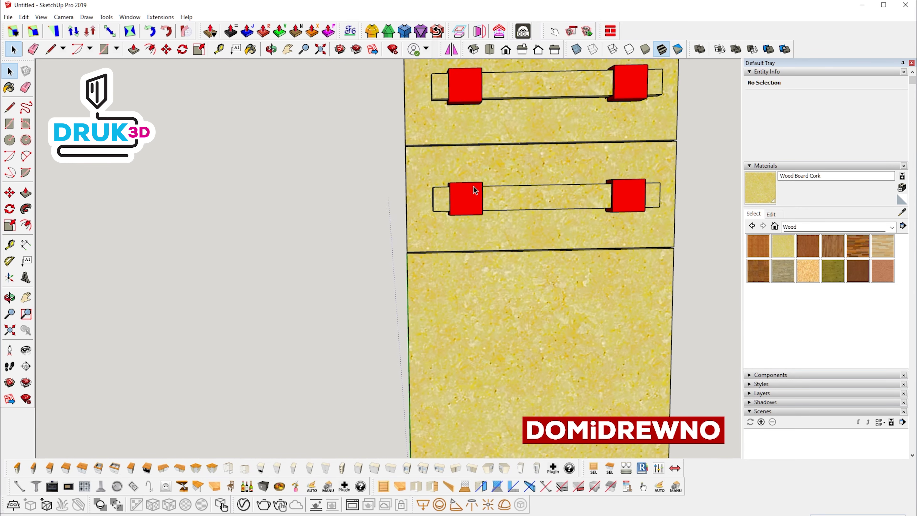
{"action": "key", "text": "F2"}
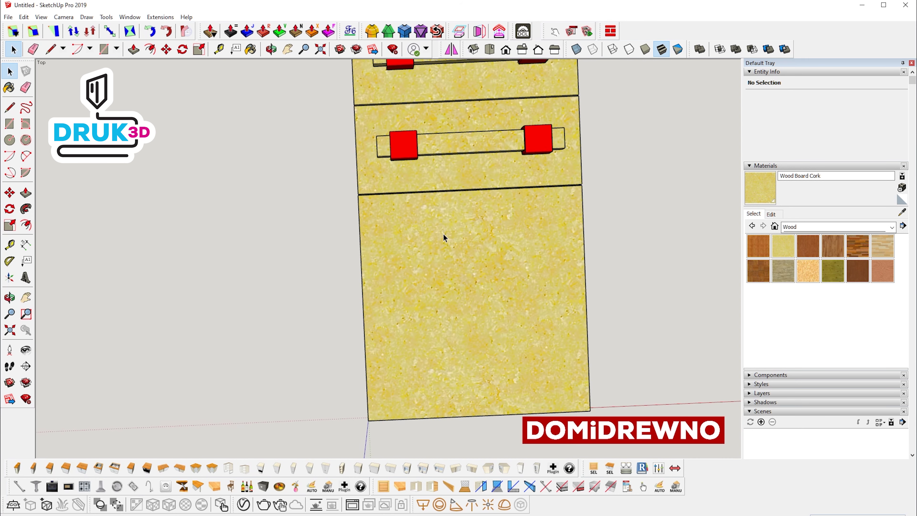
Enter the empty bottom cork board for editing.
{"action": "left_click", "coordinate": [492, 219]}
{"action": "mouse_move", "coordinate": [513, 207]}
{"action": "middle_mouse_down"}
{"action": "mouse_move", "coordinate": [470, 199]}
{"action": "mouse_move", "coordinate": [465, 210]}
{"action": "middle_mouse_up"}
{"action": "double_click", "coordinate": [465, 211]}
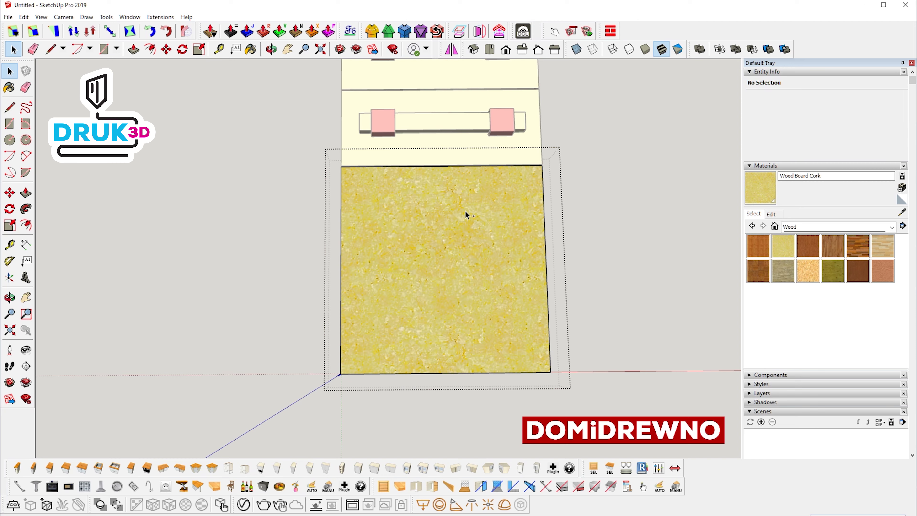
{"action": "left_click", "coordinate": [40, 17]}
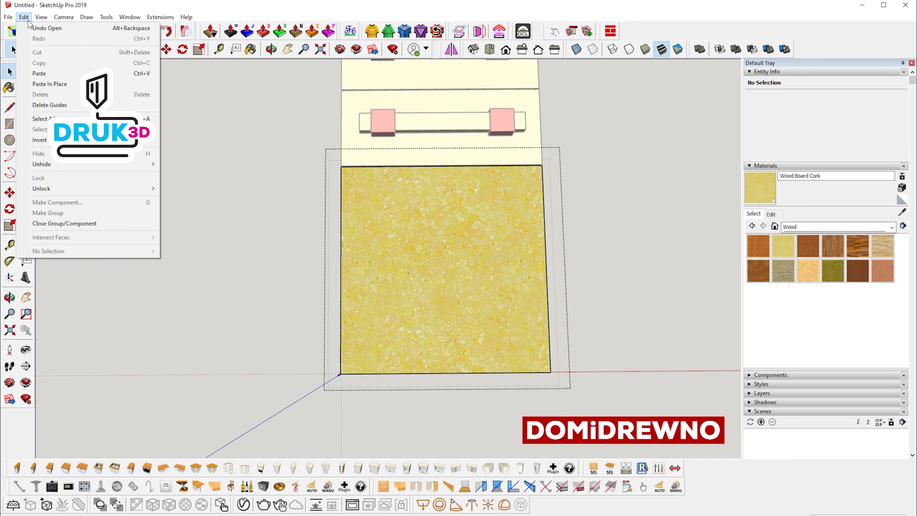
Paste the handle in place and move it down onto the bottom cork board.
{"action": "left_click", "coordinate": [58, 84]}
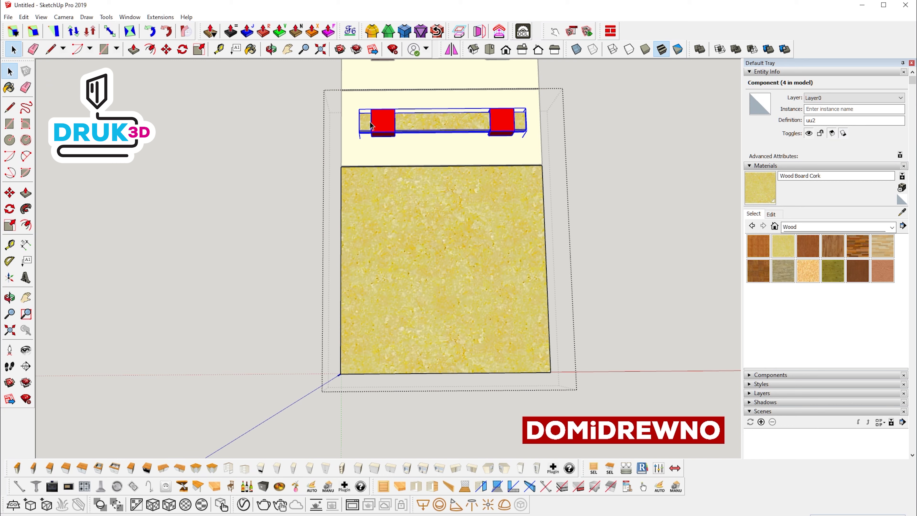
{"action": "key", "text": "m"}
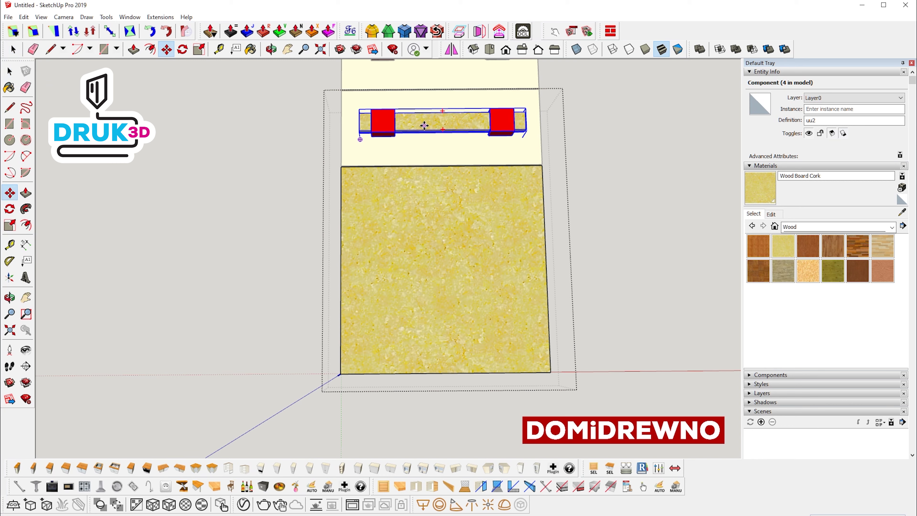
{"action": "left_click_drag", "start_coordinate": [424, 125], "coordinate": [423, 208]}
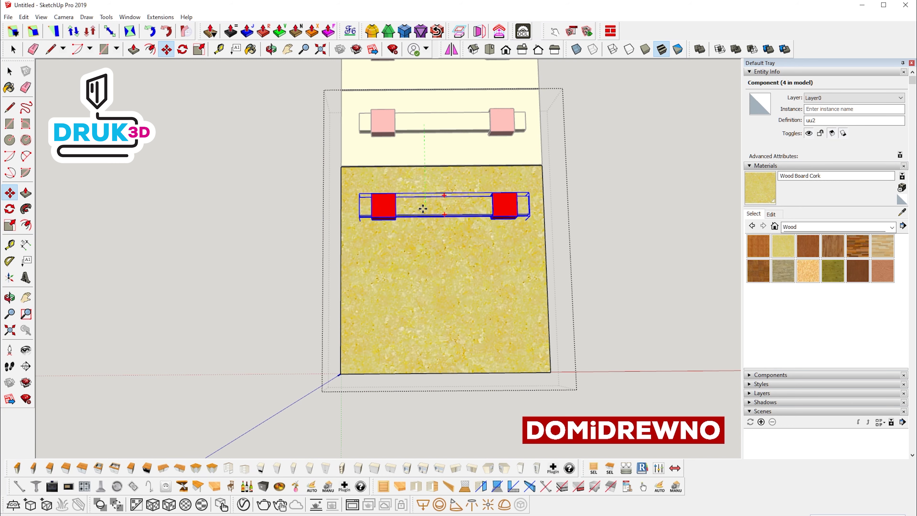
{"action": "left_click", "coordinate": [423, 209]}
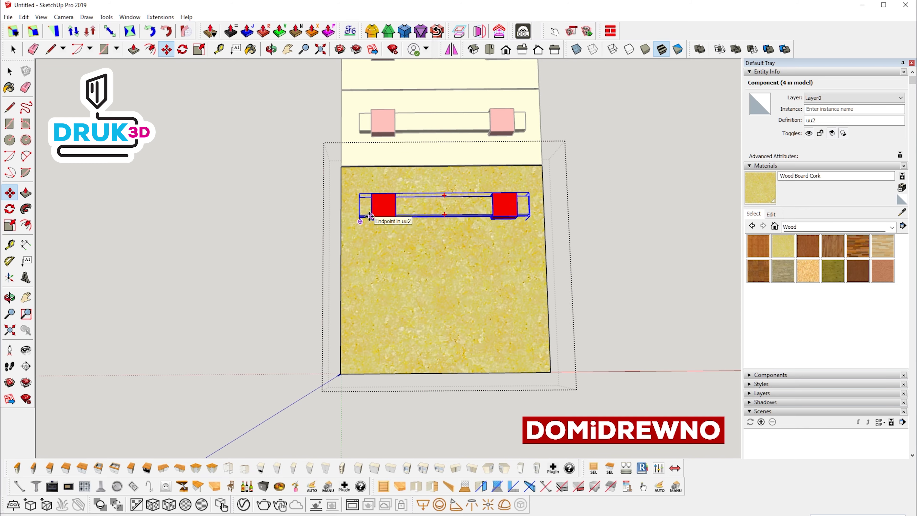
{"action": "scroll", "coordinate": [370, 216], "scroll_direction": "up", "scroll_amount": 1}
{"action": "scroll", "coordinate": [370, 216], "scroll_direction": "up", "scroll_amount": 2}
{"action": "scroll", "coordinate": [370, 216], "scroll_direction": "up", "scroll_amount": 2}
{"action": "scroll", "coordinate": [370, 217], "scroll_direction": "up", "scroll_amount": 3}
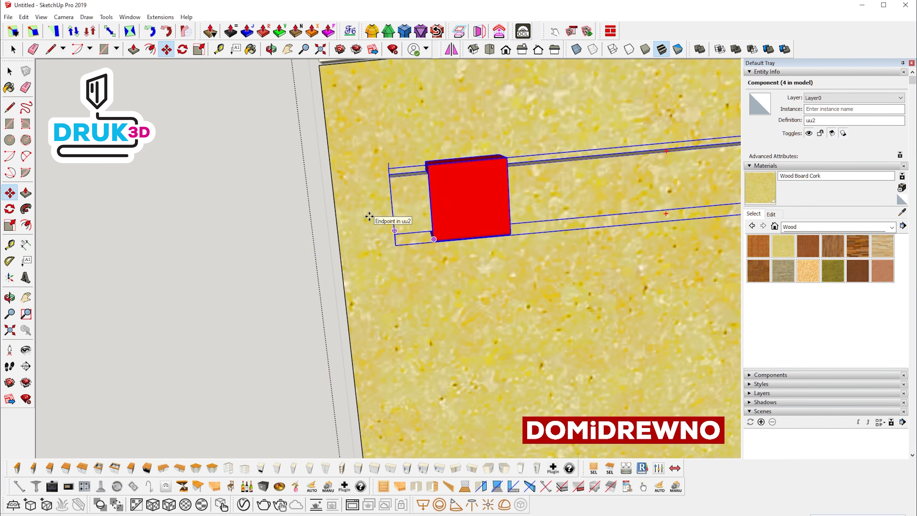
{"action": "scroll", "coordinate": [369, 216], "scroll_direction": "up", "scroll_amount": 1}
{"action": "scroll", "coordinate": [369, 216], "scroll_direction": "up", "scroll_amount": 1}
{"action": "scroll", "coordinate": [369, 216], "scroll_direction": "up", "scroll_amount": 1}
{"action": "scroll", "coordinate": [369, 216], "scroll_direction": "up", "scroll_amount": 1}
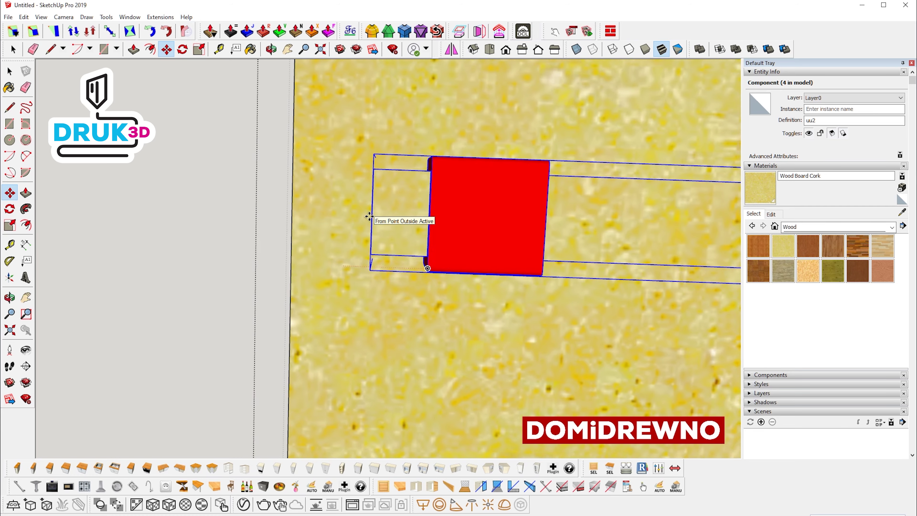
{"action": "scroll", "coordinate": [369, 217], "scroll_direction": "down", "scroll_amount": 2}
{"action": "scroll", "coordinate": [369, 216], "scroll_direction": "down", "scroll_amount": 2}
{"action": "scroll", "coordinate": [369, 216], "scroll_direction": "down", "scroll_amount": 2}
{"action": "scroll", "coordinate": [369, 216], "scroll_direction": "down", "scroll_amount": 2}
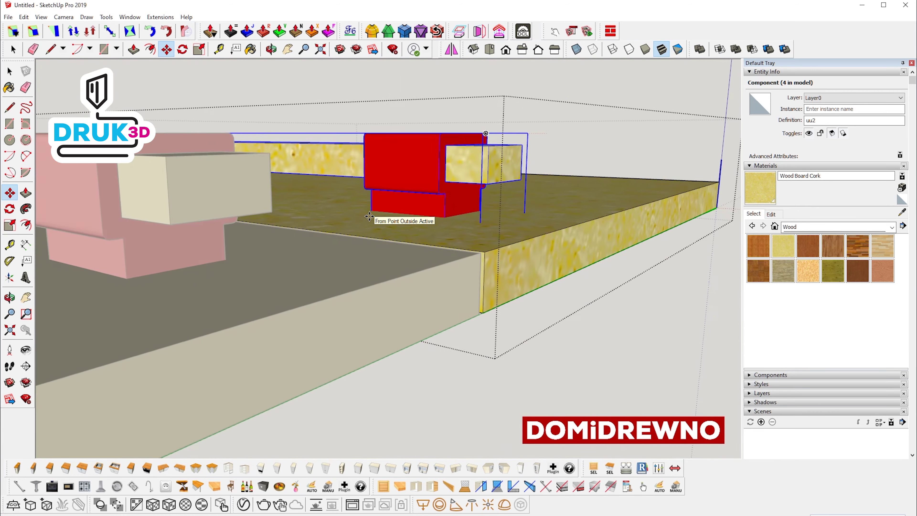
{"action": "scroll", "coordinate": [369, 216], "scroll_direction": "down", "scroll_amount": 2}
{"action": "scroll", "coordinate": [370, 216], "scroll_direction": "up", "scroll_amount": 3}
{"action": "scroll", "coordinate": [369, 216], "scroll_direction": "up", "scroll_amount": 2}
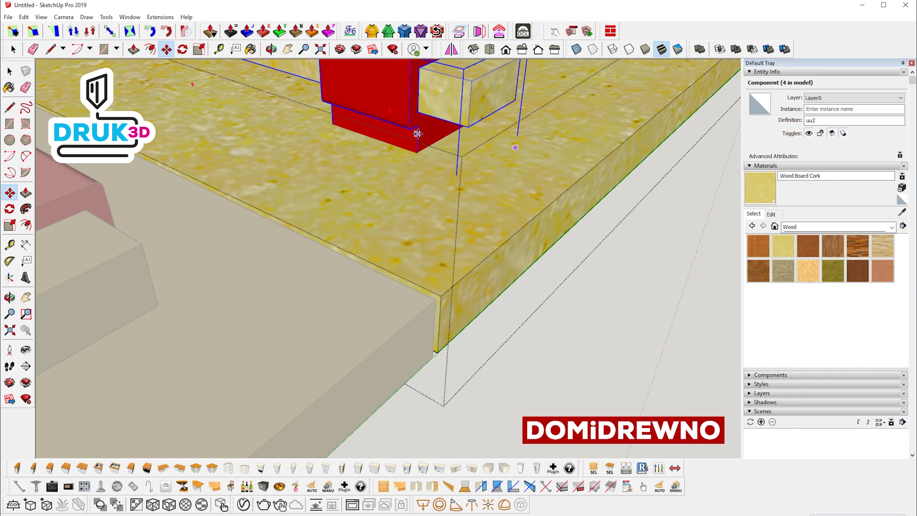
Shift the bottom board's handle 100 along the green axis.
{"action": "left_click_drag", "start_coordinate": [418, 134], "coordinate": [295, 198]}
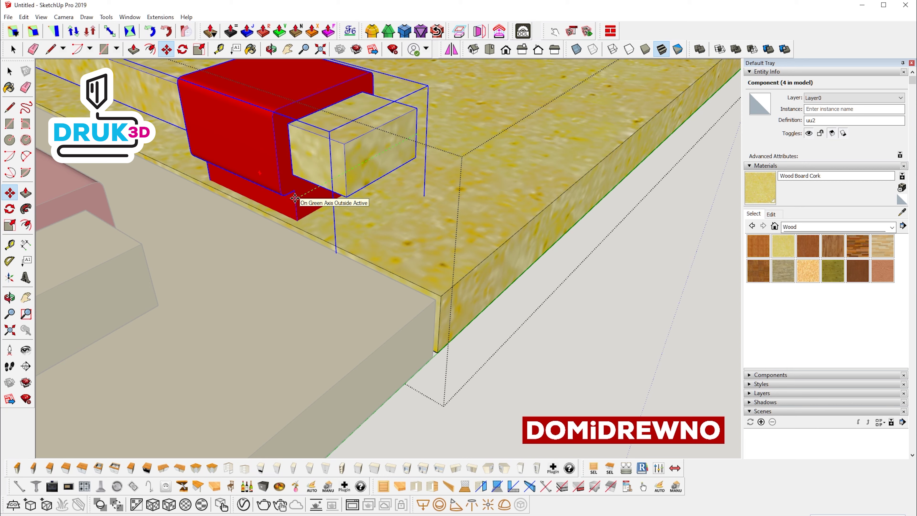
{"action": "mouse_move", "coordinate": [294, 198]}
{"action": "left_mouse_down"}
{"action": "mouse_move", "coordinate": [309, 232]}
{"action": "mouse_move", "coordinate": [303, 201]}
{"action": "mouse_move", "coordinate": [352, 189]}
{"action": "left_mouse_up"}
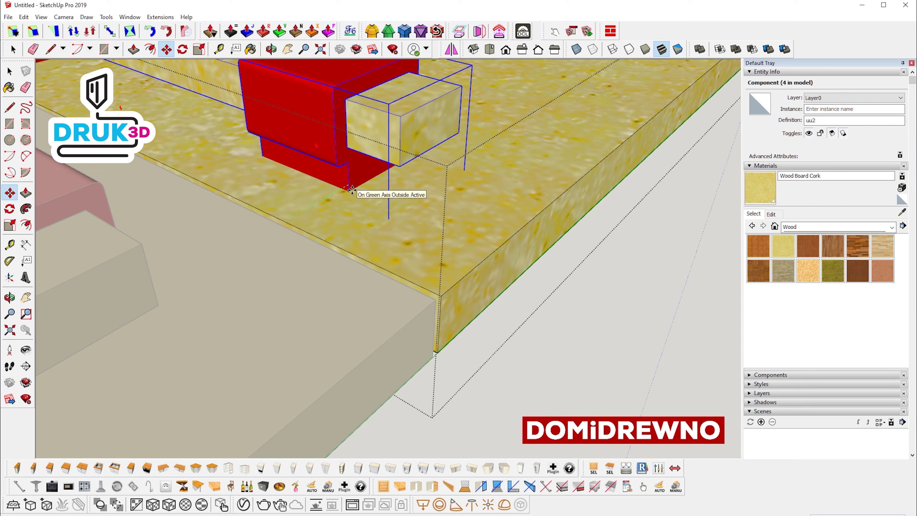
{"action": "type", "text": "100"}
{"action": "key", "text": "Return"}
{"action": "key", "text": "space"}
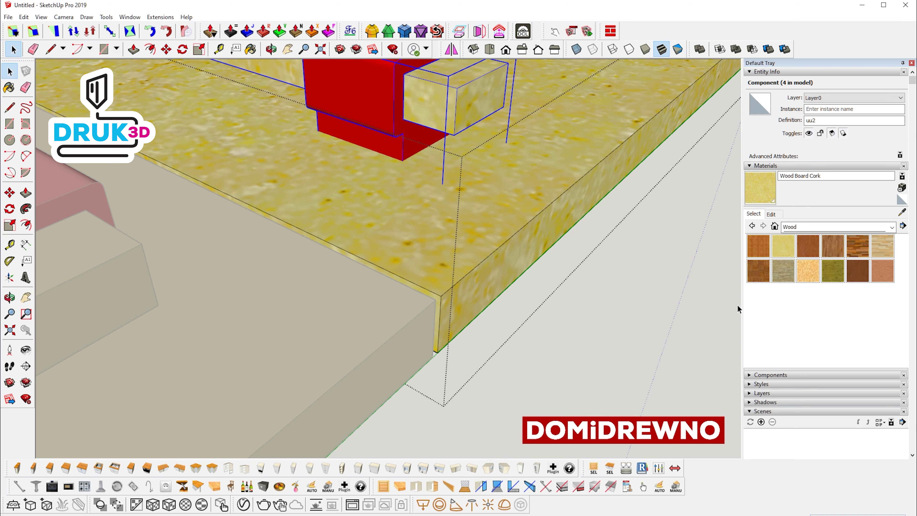
{"action": "key", "text": "t"}
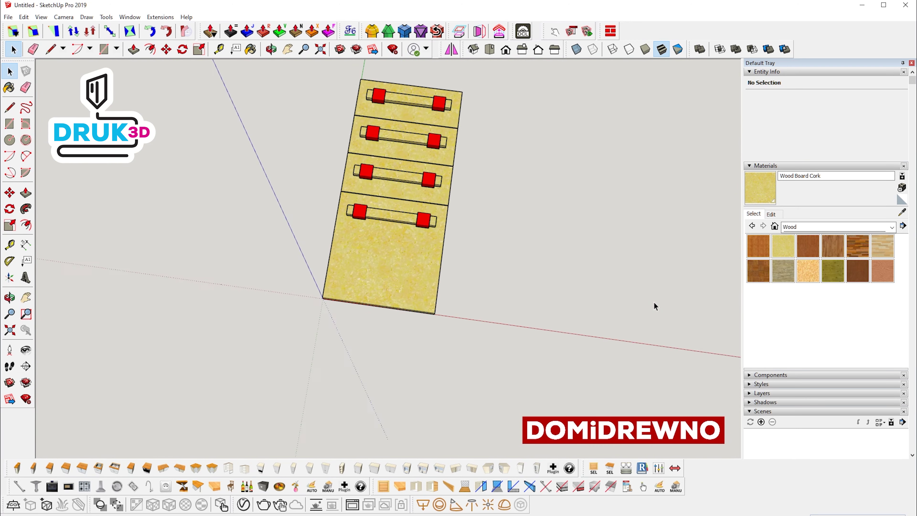
Select all four boards and rotate them to stand upright.
{"action": "middle_click_drag", "start_coordinate": [649, 301], "coordinate": [518, 129]}
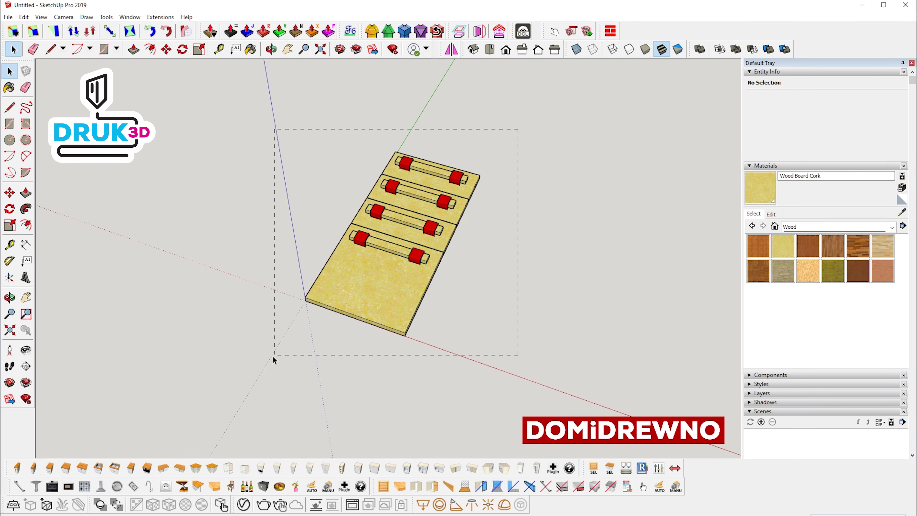
{"action": "left_click_drag", "start_coordinate": [273, 356], "coordinate": [275, 357]}
{"action": "key", "text": "q"}
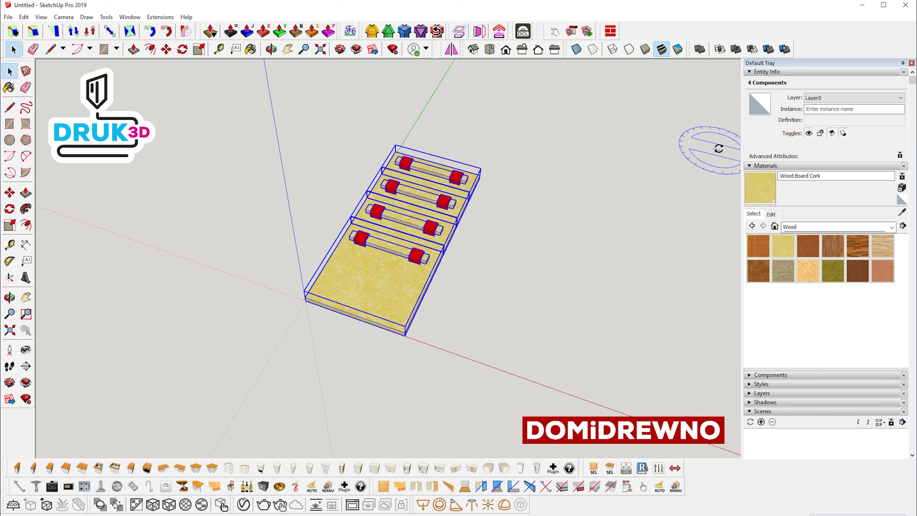
{"action": "mouse_move", "coordinate": [548, 215]}
{"action": "middle_mouse_down"}
{"action": "mouse_move", "coordinate": [520, 254]}
{"action": "mouse_move", "coordinate": [494, 255]}
{"action": "middle_mouse_up"}
{"action": "scroll", "coordinate": [469, 260], "scroll_direction": "up", "scroll_amount": 3}
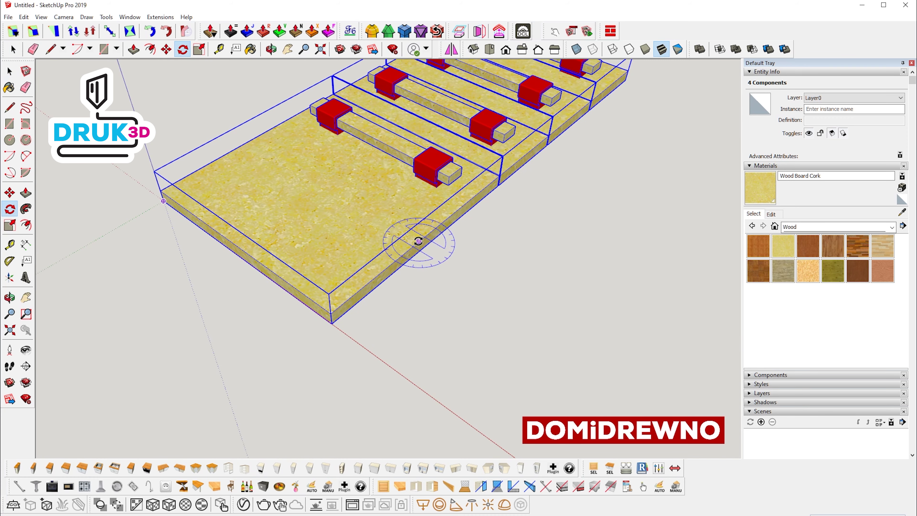
{"action": "left_click", "coordinate": [472, 198]}
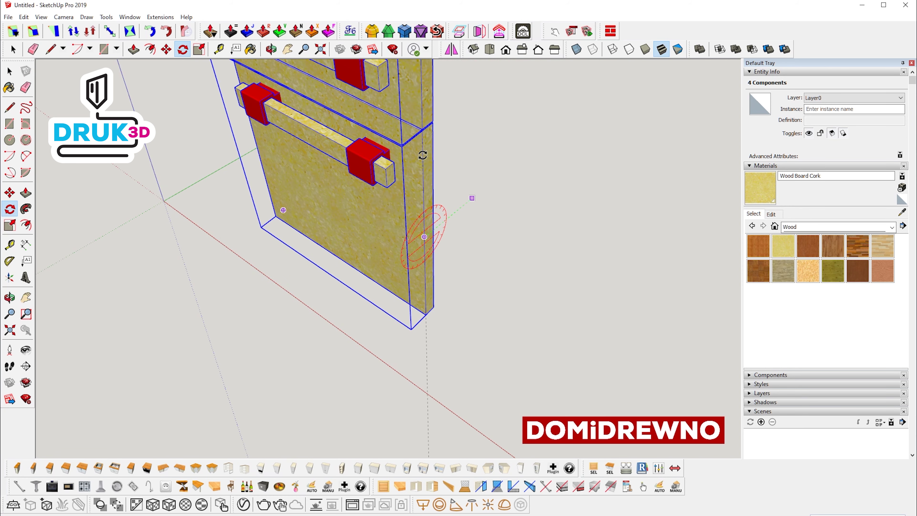
{"action": "left_click", "coordinate": [424, 155]}
{"action": "scroll", "coordinate": [411, 130], "scroll_direction": "up", "scroll_amount": 3}
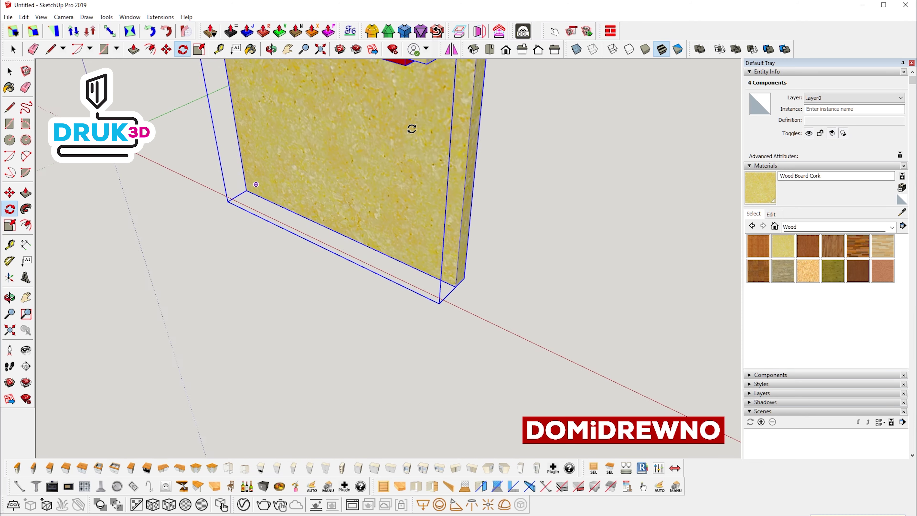
Move the boards' corner onto the axis origin, then clear the selection.
{"action": "key", "text": "m"}
{"action": "mouse_move", "coordinate": [412, 129]}
{"action": "middle_mouse_down"}
{"action": "mouse_move", "coordinate": [452, 190]}
{"action": "mouse_move", "coordinate": [456, 212]}
{"action": "middle_mouse_up"}
{"action": "left_click", "coordinate": [459, 210]}
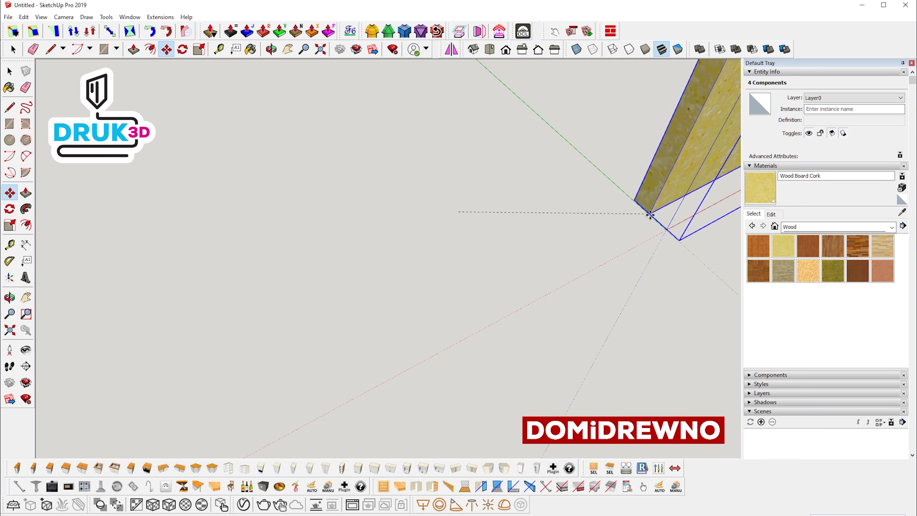
{"action": "left_click", "coordinate": [666, 230]}
{"action": "scroll", "coordinate": [650, 229], "scroll_direction": "up", "scroll_amount": 3}
{"action": "scroll", "coordinate": [640, 228], "scroll_direction": "down", "scroll_amount": 3}
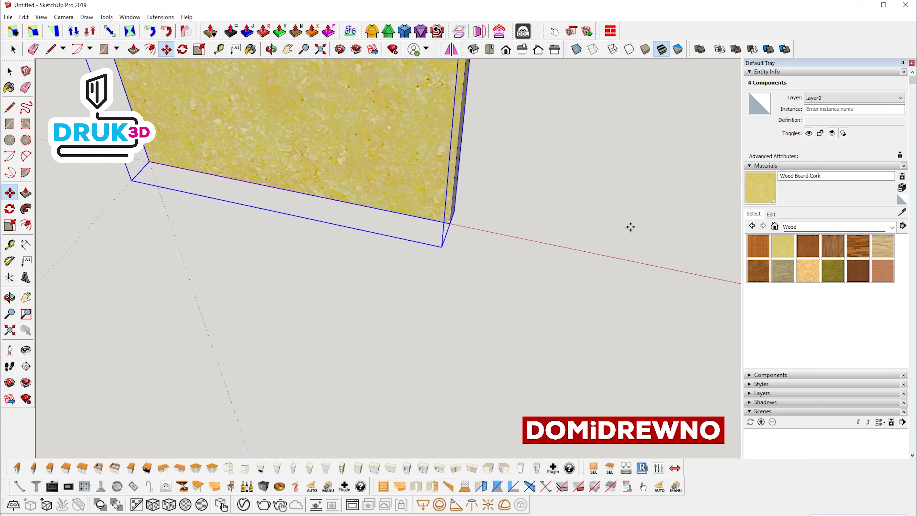
{"action": "scroll", "coordinate": [542, 236], "scroll_direction": "down", "scroll_amount": 3}
{"action": "scroll", "coordinate": [542, 235], "scroll_direction": "down", "scroll_amount": 2}
{"action": "key", "text": "space"}
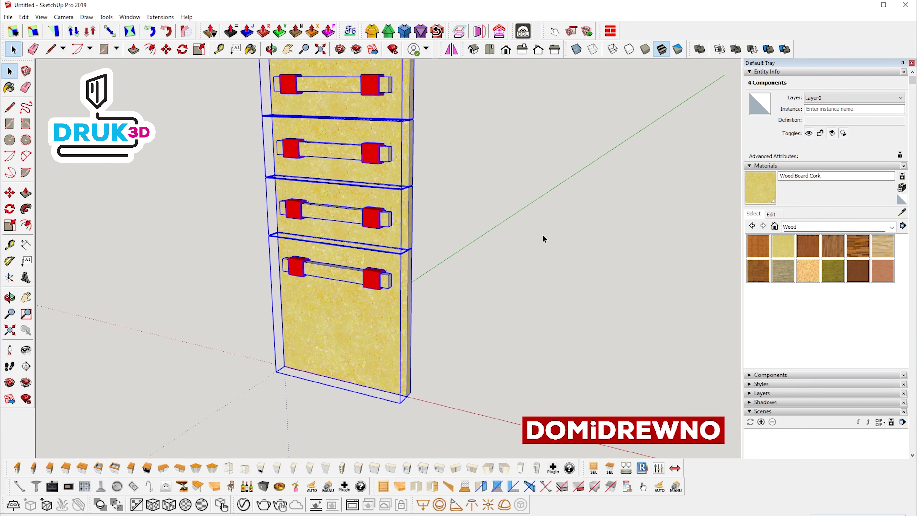
{"action": "mouse_move", "coordinate": [542, 235]}
{"action": "middle_mouse_down"}
{"action": "mouse_move", "coordinate": [555, 280]}
{"action": "mouse_move", "coordinate": [546, 274]}
{"action": "mouse_move", "coordinate": [546, 239]}
{"action": "mouse_move", "coordinate": [533, 227]}
{"action": "middle_mouse_up"}
{"action": "left_click", "coordinate": [545, 274]}
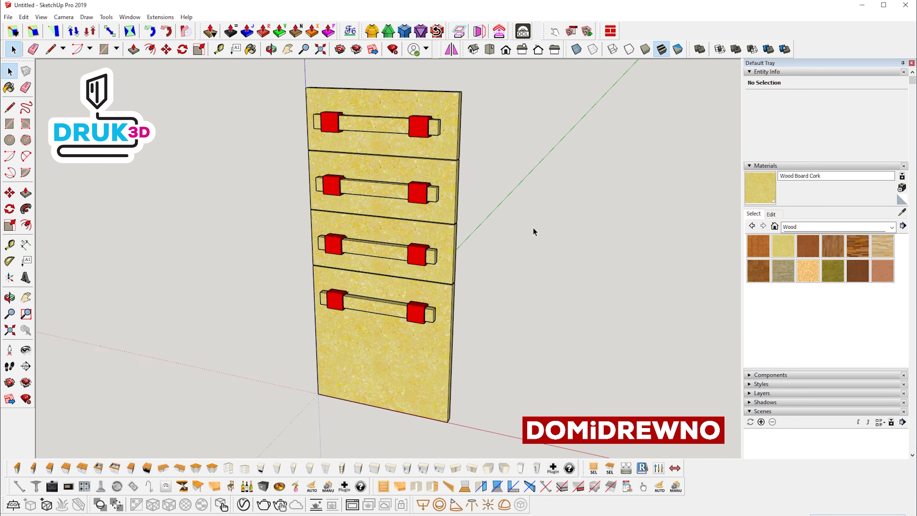
{"action": "scroll", "coordinate": [529, 227], "scroll_direction": "up", "scroll_amount": 2}
{"action": "scroll", "coordinate": [529, 227], "scroll_direction": "up", "scroll_amount": 2}
{"action": "scroll", "coordinate": [556, 215], "scroll_direction": "up", "scroll_amount": 2}
{"action": "scroll", "coordinate": [557, 215], "scroll_direction": "down", "scroll_amount": 3}
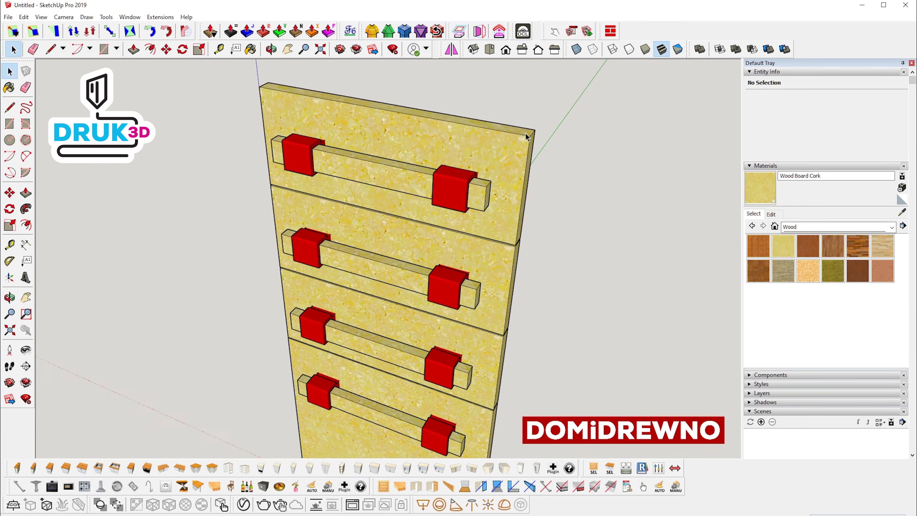
Paint the top board's faces and edges with Wood Bamboo.
{"action": "left_click", "coordinate": [758, 243]}
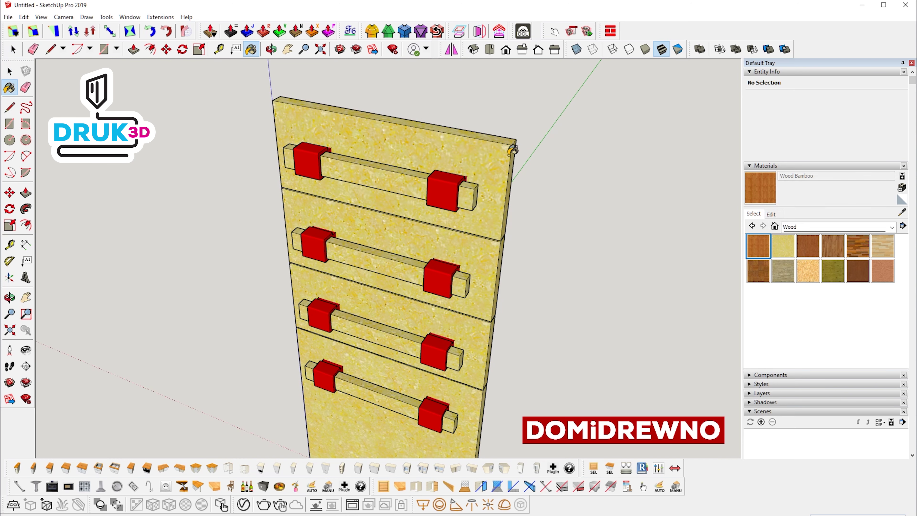
{"action": "key", "text": "space"}
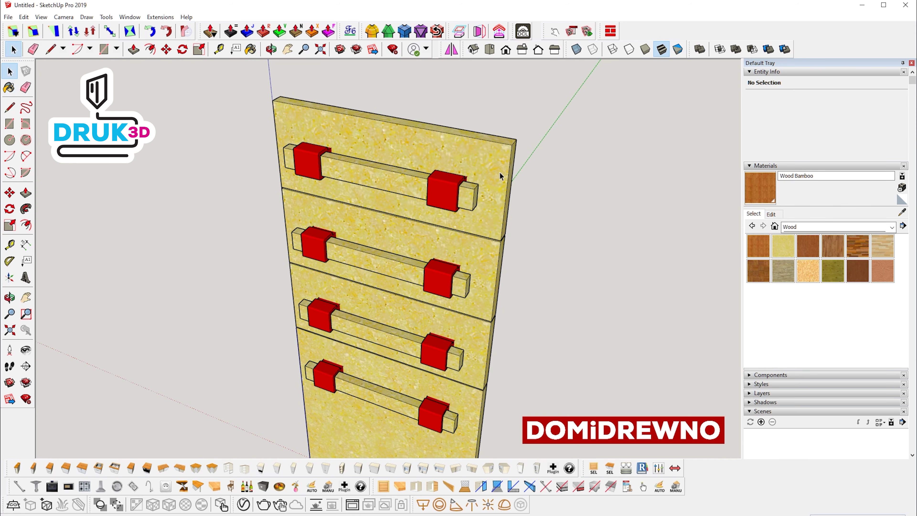
{"action": "double_click", "coordinate": [500, 176]}
{"action": "left_click", "coordinate": [758, 245]}
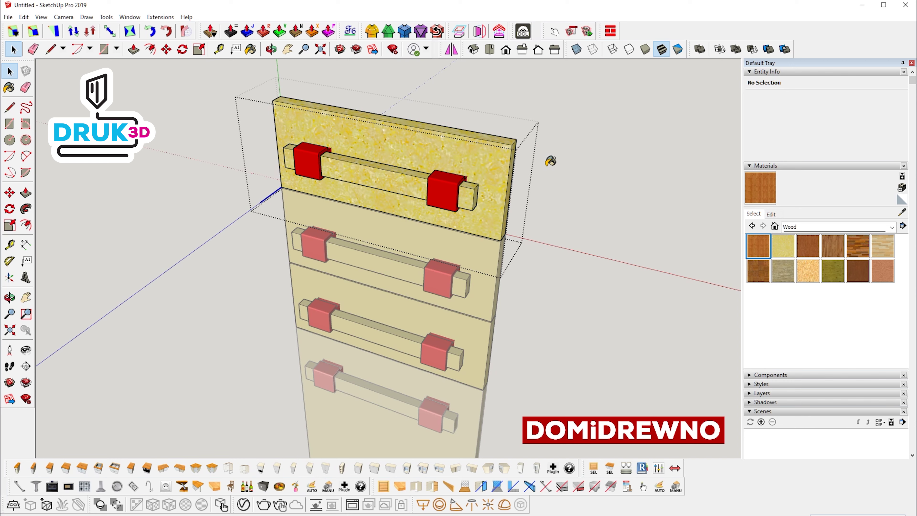
{"action": "left_click", "coordinate": [498, 154]}
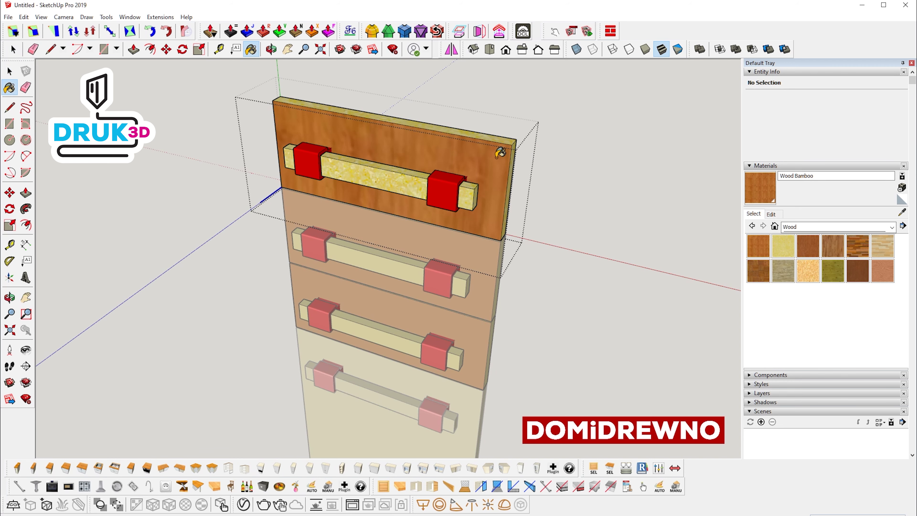
{"action": "left_click", "coordinate": [455, 129]}
{"action": "key", "text": "space"}
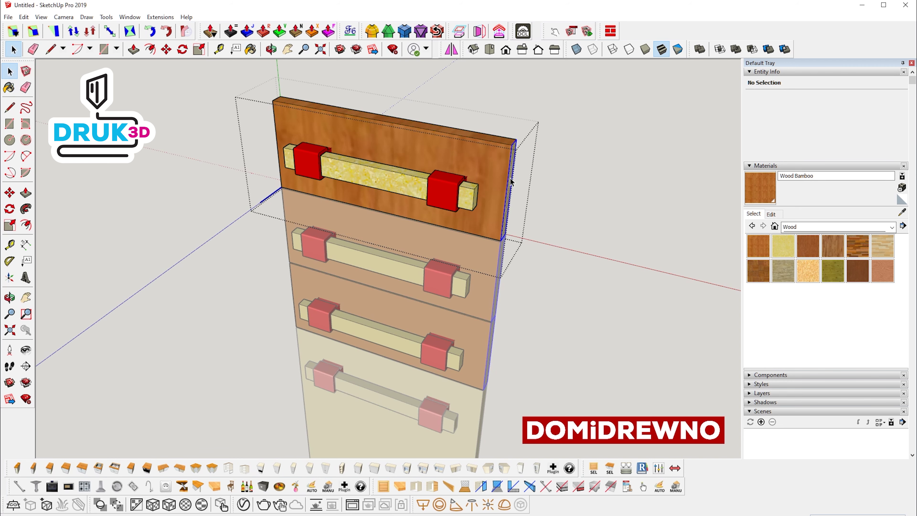
{"action": "left_click", "coordinate": [759, 245]}
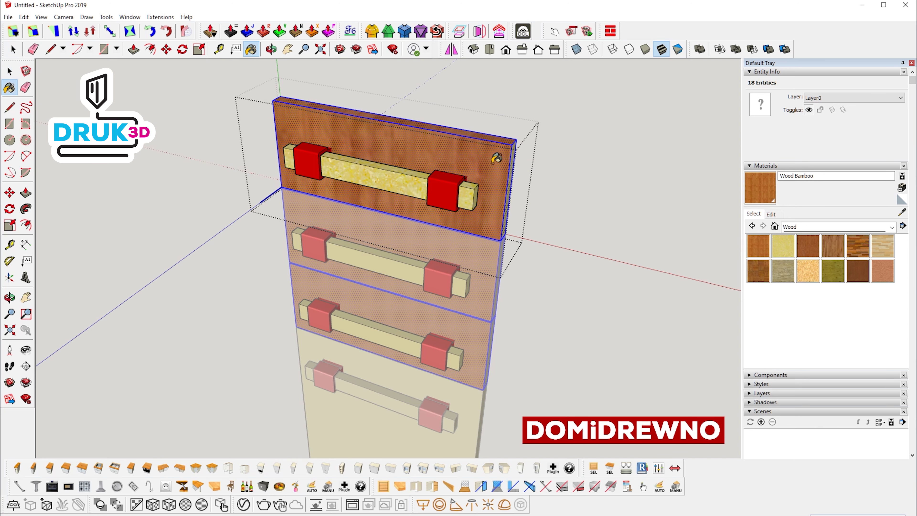
{"action": "left_click", "coordinate": [496, 159]}
{"action": "key", "text": "space"}
{"action": "left_click", "coordinate": [609, 190]}
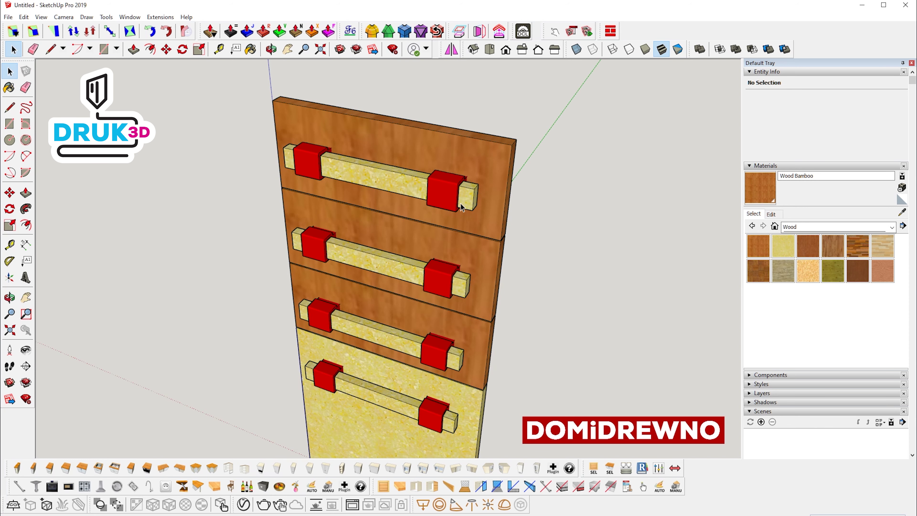
Paint the handle bar inside the top board with Wood Bamboo.
{"action": "double_click", "coordinate": [468, 203]}
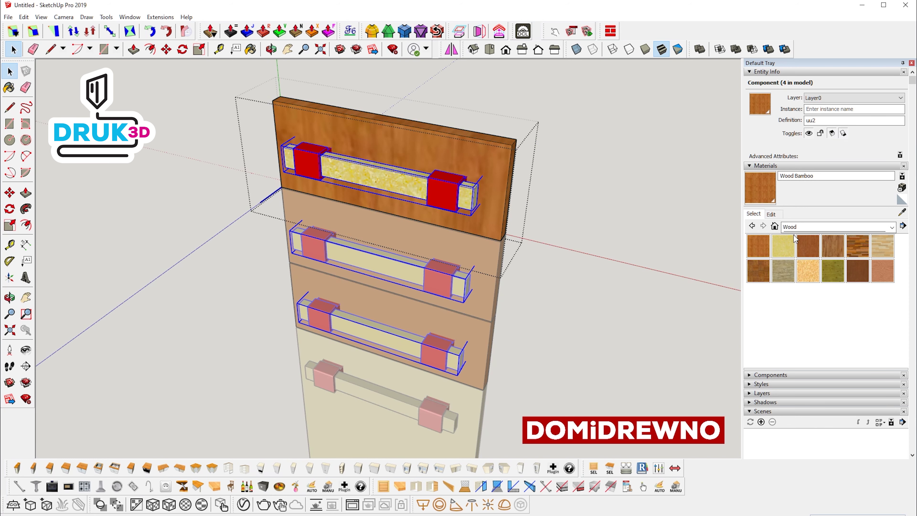
{"action": "left_click", "coordinate": [759, 247]}
{"action": "key", "text": "space"}
{"action": "left_click", "coordinate": [575, 211]}
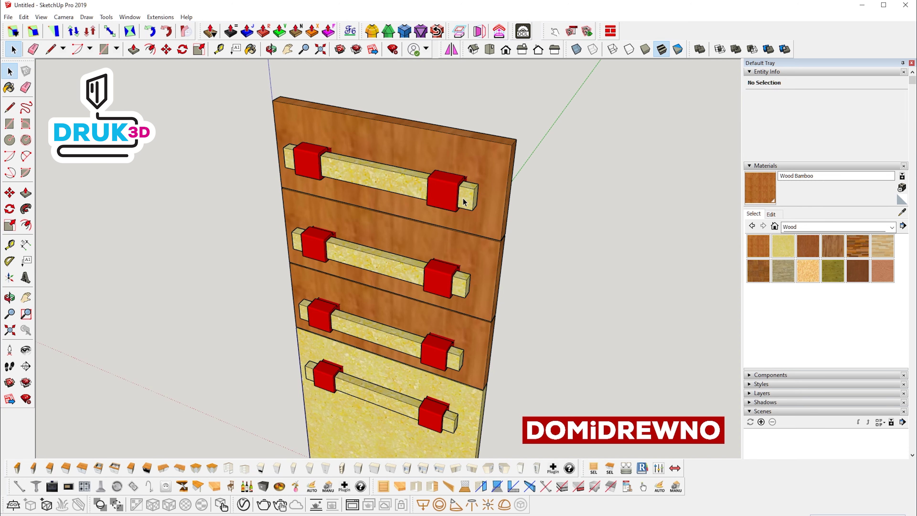
{"action": "double_click", "coordinate": [471, 201]}
{"action": "left_click", "coordinate": [470, 201]}
{"action": "double_click", "coordinate": [469, 202]}
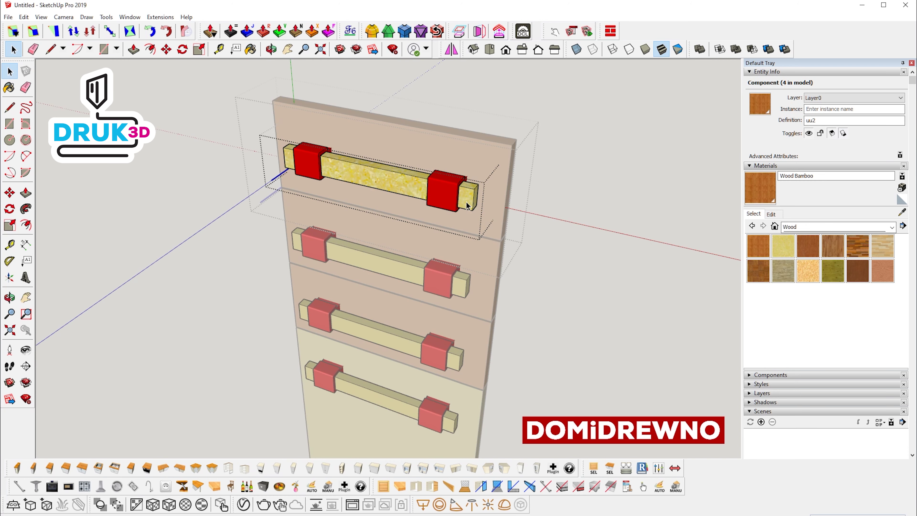
{"action": "key", "text": "b"}
{"action": "left_click", "coordinate": [759, 246]}
{"action": "left_click", "coordinate": [472, 196]}
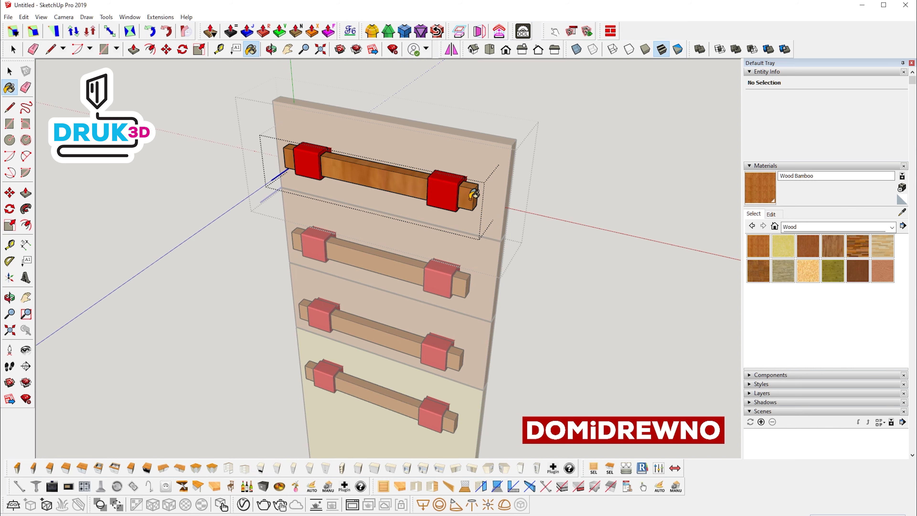
{"action": "key", "text": "space"}
{"action": "left_click", "coordinate": [593, 201]}
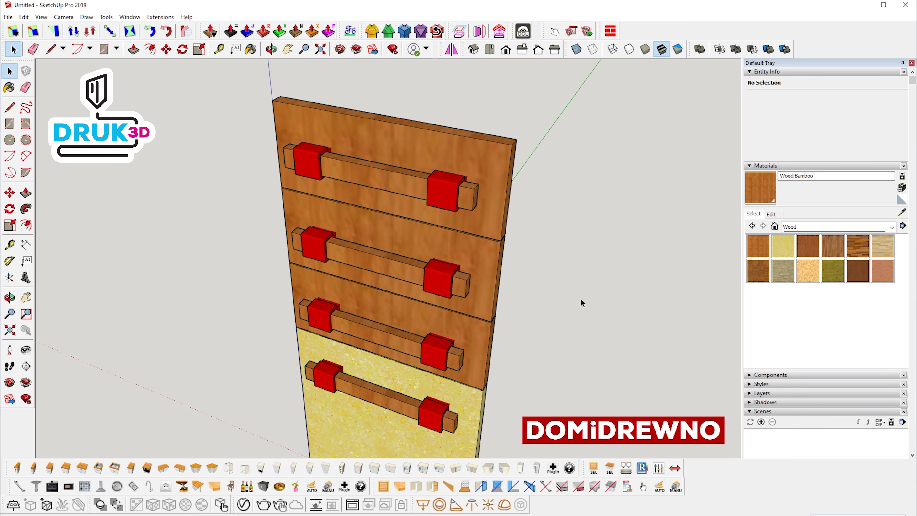
Paint the bottom yellow panel with Wood Bamboo.
{"action": "mouse_move", "coordinate": [579, 305]}
{"action": "middle_mouse_down"}
{"action": "mouse_move", "coordinate": [597, 283]}
{"action": "mouse_move", "coordinate": [485, 292]}
{"action": "middle_mouse_up"}
{"action": "double_click", "coordinate": [484, 292]}
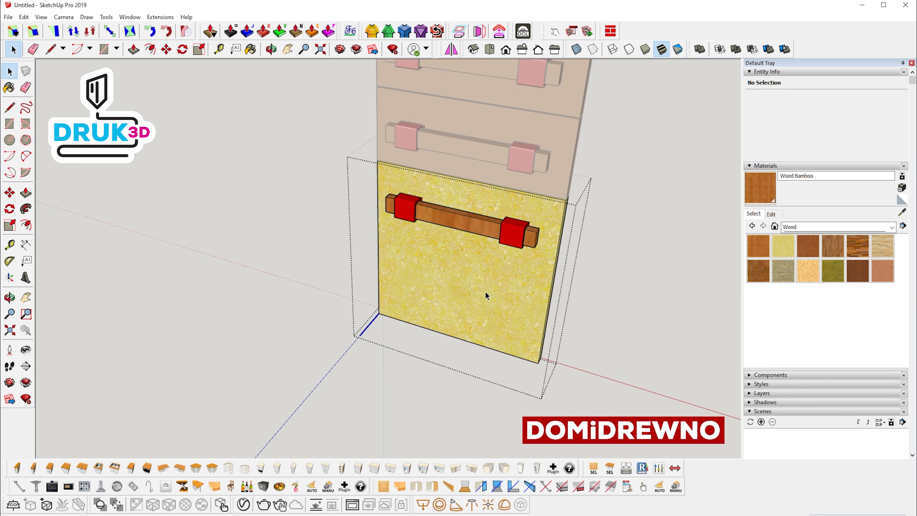
{"action": "middle_click_drag", "start_coordinate": [548, 284], "coordinate": [658, 251]}
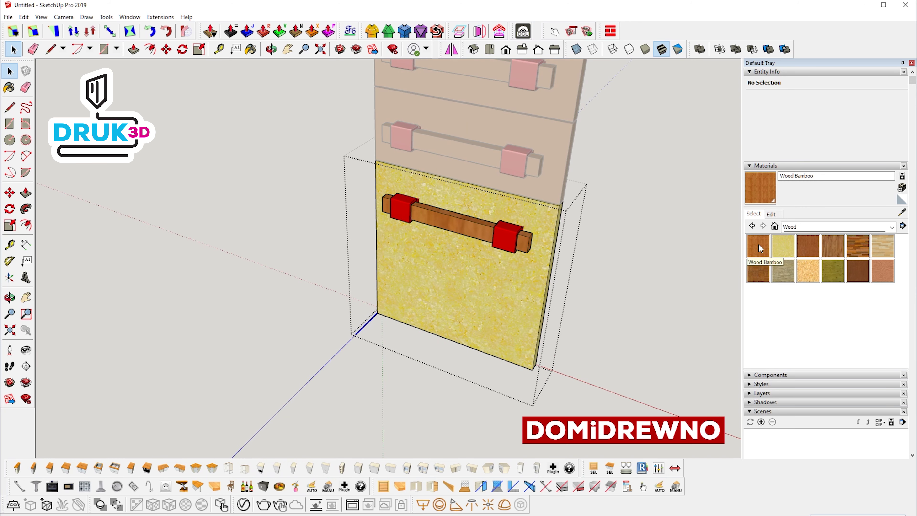
{"action": "triple_click", "coordinate": [527, 291]}
{"action": "key", "text": "b"}
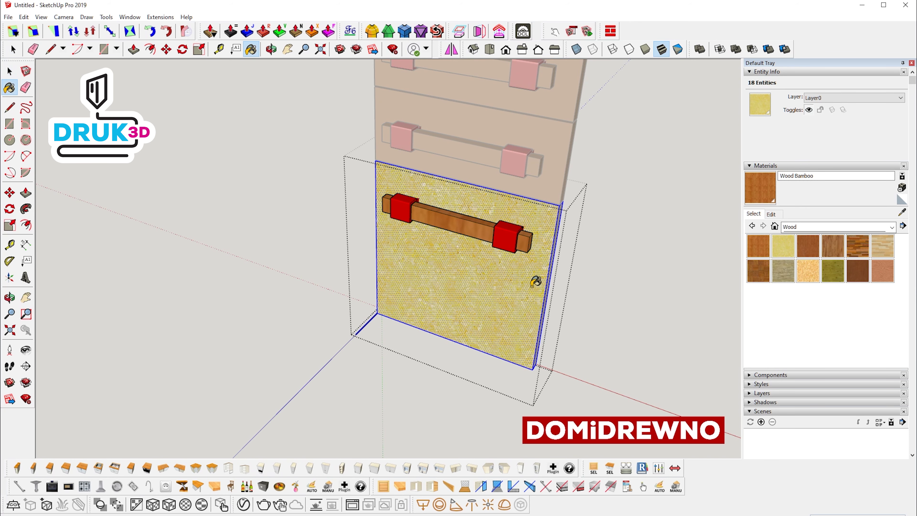
{"action": "left_click", "coordinate": [528, 287]}
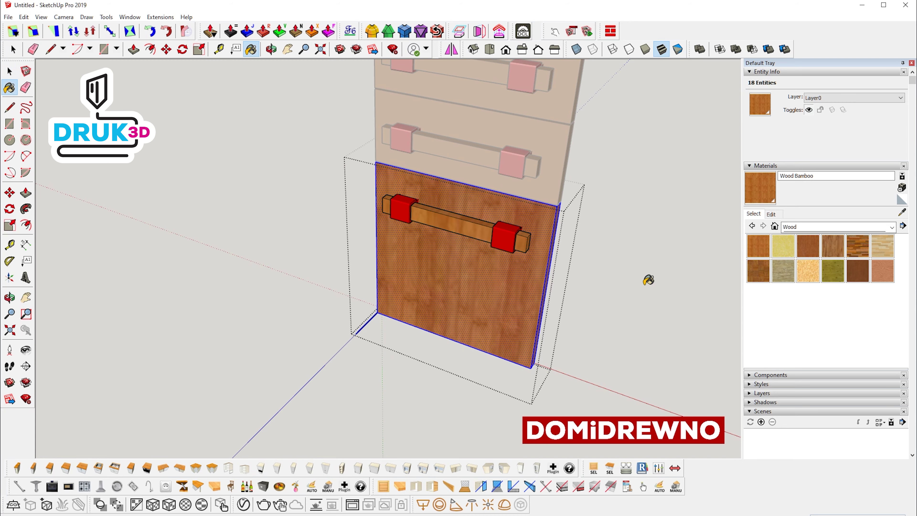
{"action": "key", "text": "space"}
{"action": "scroll", "coordinate": [648, 285], "scroll_direction": "down", "scroll_amount": 5}
{"action": "left_click", "coordinate": [647, 285]}
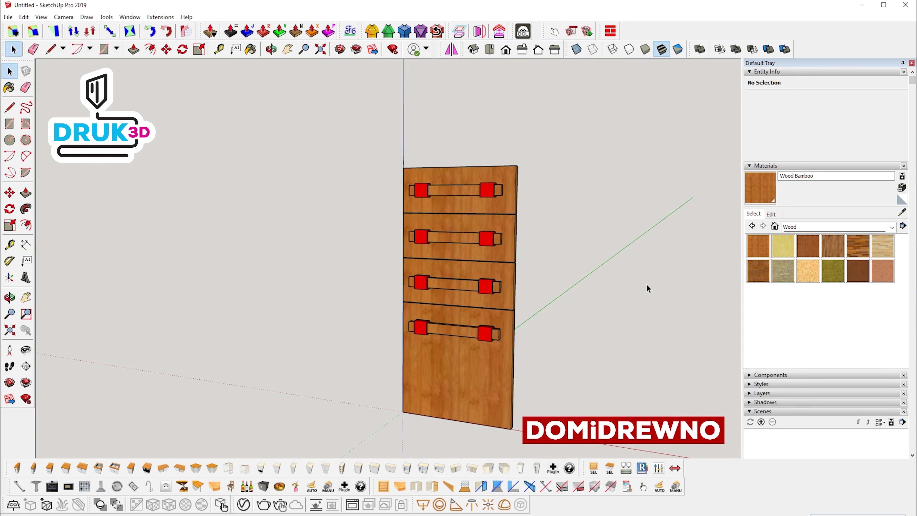
Enter the top drawer's handle component for editing.
{"action": "mouse_move", "coordinate": [646, 285]}
{"action": "middle_mouse_down"}
{"action": "mouse_move", "coordinate": [602, 185]}
{"action": "mouse_move", "coordinate": [524, 161]}
{"action": "mouse_move", "coordinate": [484, 170]}
{"action": "middle_mouse_up"}
{"action": "left_click", "coordinate": [524, 161]}
{"action": "double_click", "coordinate": [516, 168]}
{"action": "left_click", "coordinate": [517, 168]}
{"action": "double_click", "coordinate": [509, 166]}
{"action": "left_click", "coordinate": [510, 165]}
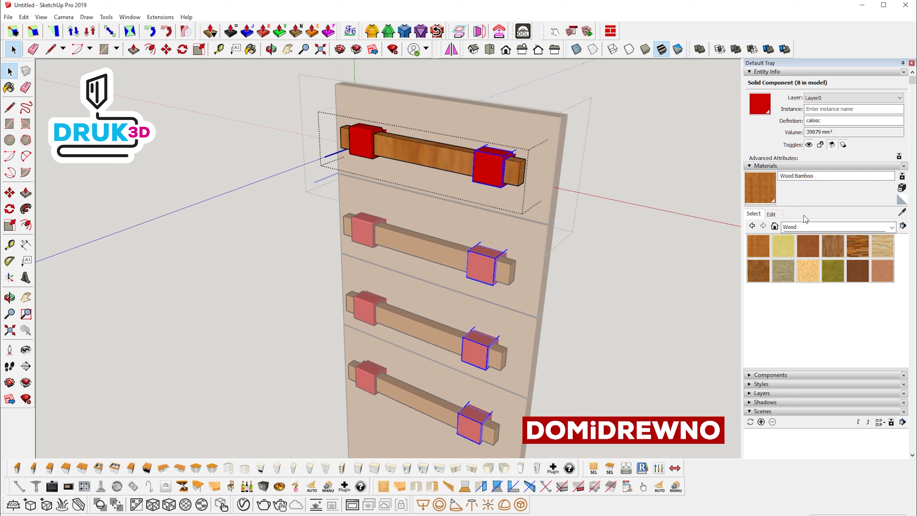
Paint both red end blocks blue with Color I04 from the Colors library.
{"action": "left_click", "coordinate": [831, 227]}
{"action": "left_click", "coordinate": [807, 259]}
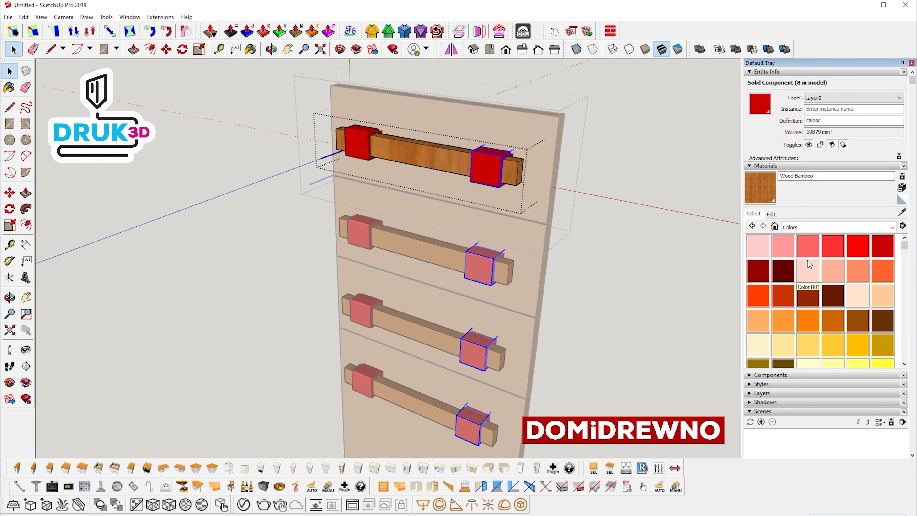
{"action": "left_click_drag", "start_coordinate": [905, 249], "coordinate": [903, 308]}
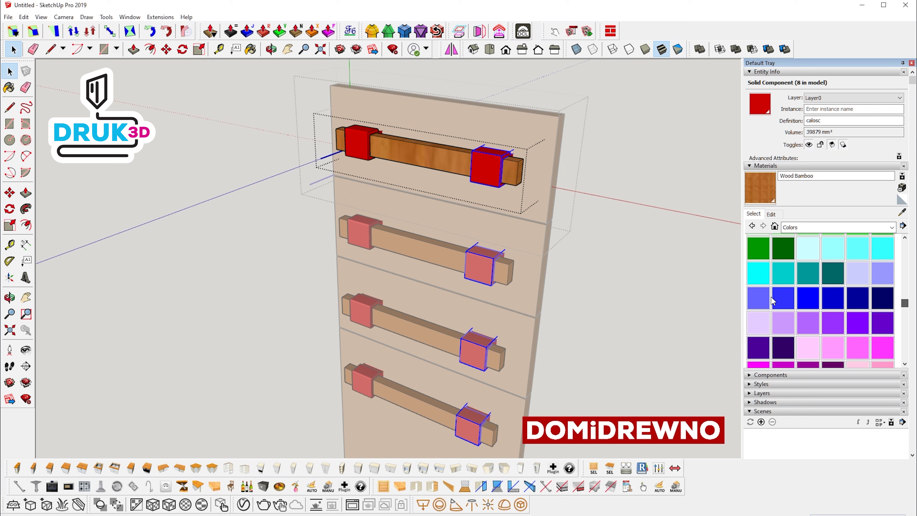
{"action": "left_click", "coordinate": [790, 302]}
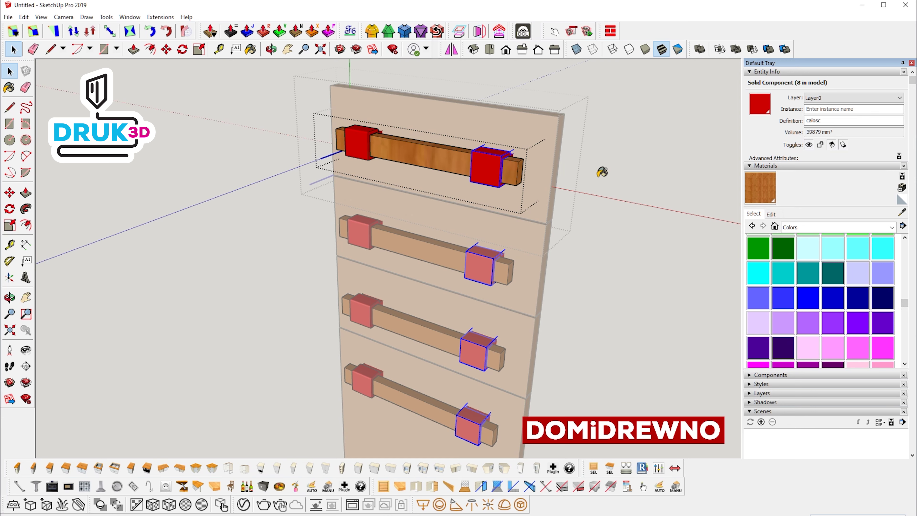
{"action": "left_click", "coordinate": [499, 165]}
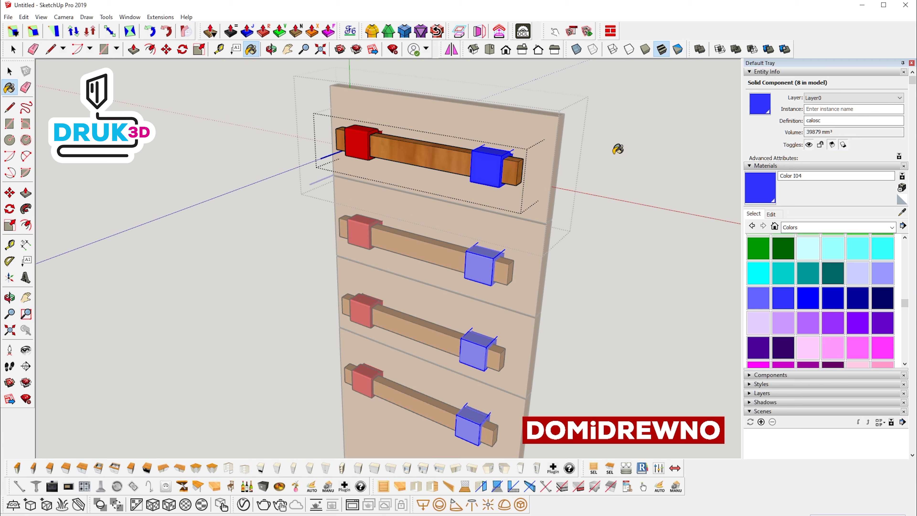
{"action": "key", "text": "space"}
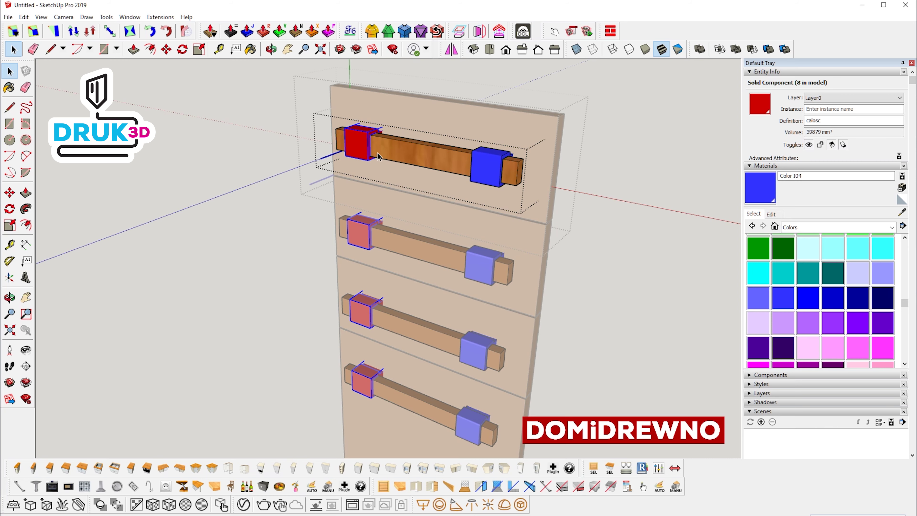
{"action": "left_click", "coordinate": [793, 301]}
{"action": "left_click", "coordinate": [358, 144]}
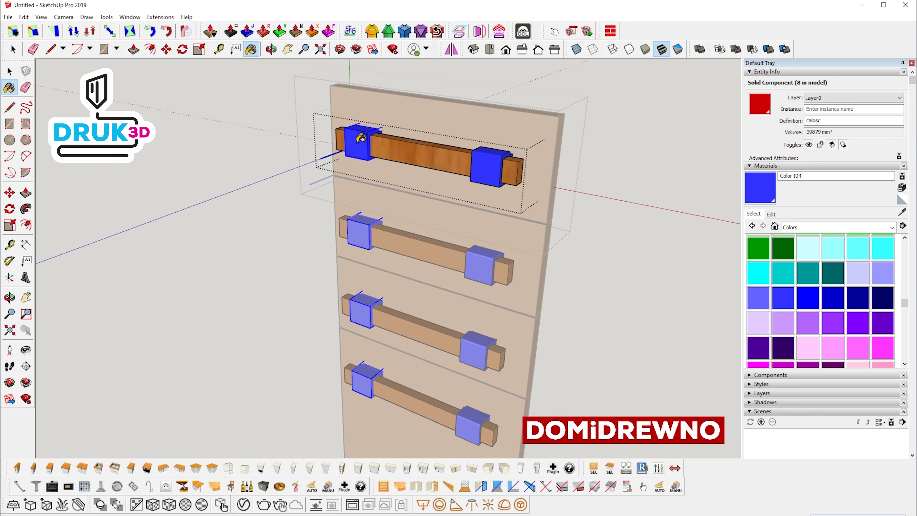
{"action": "key", "text": "space"}
{"action": "left_click", "coordinate": [633, 176]}
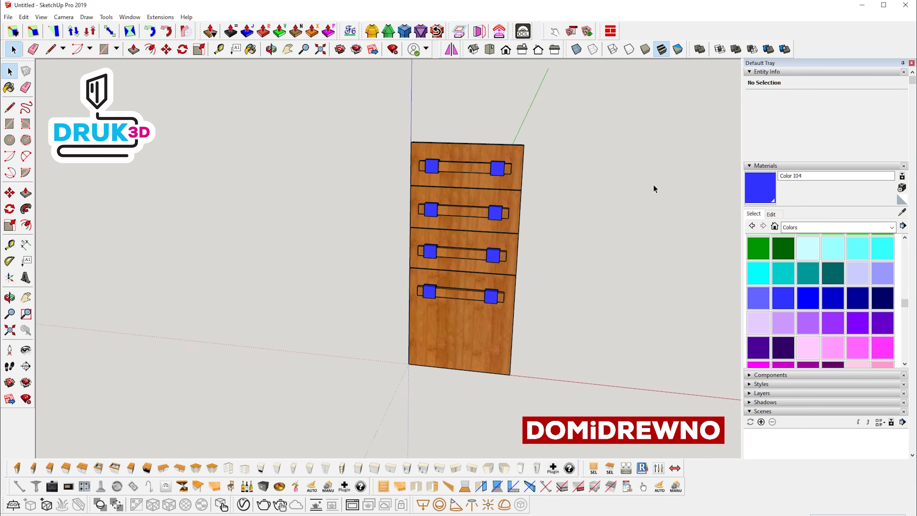
Open the handle assembly and select one blue holder.
{"action": "scroll", "coordinate": [578, 190], "scroll_direction": "up", "scroll_amount": 5}
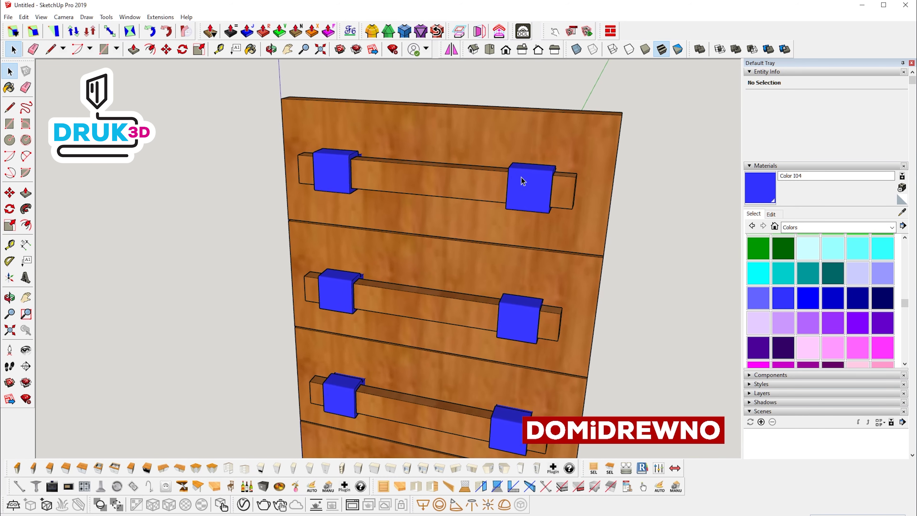
{"action": "middle_click_drag", "start_coordinate": [522, 180], "coordinate": [474, 194]}
{"action": "left_click", "coordinate": [467, 219]}
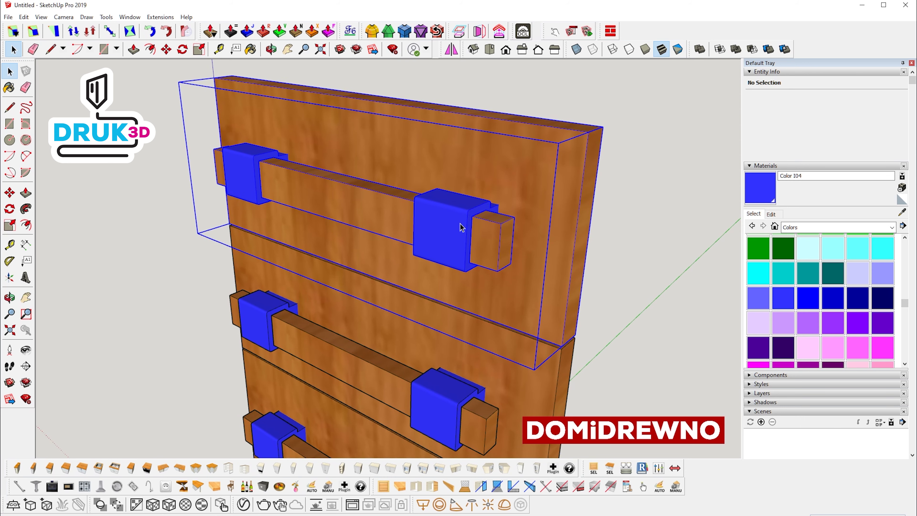
{"action": "double_click", "coordinate": [466, 220]}
{"action": "left_click", "coordinate": [456, 218]}
{"action": "double_click", "coordinate": [456, 217]}
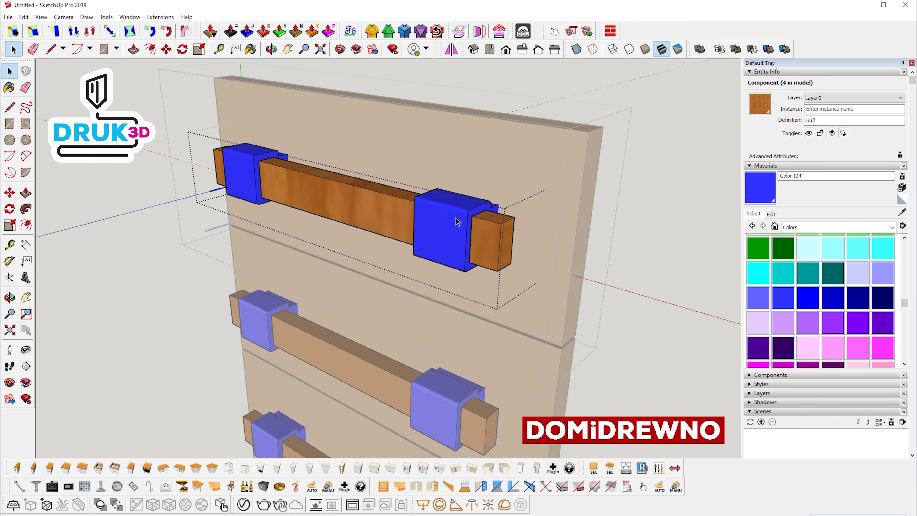
{"action": "left_click", "coordinate": [455, 214]}
Export only the selected holder as an STL file.
{"action": "scroll", "coordinate": [455, 214], "scroll_direction": "up", "scroll_amount": 2}
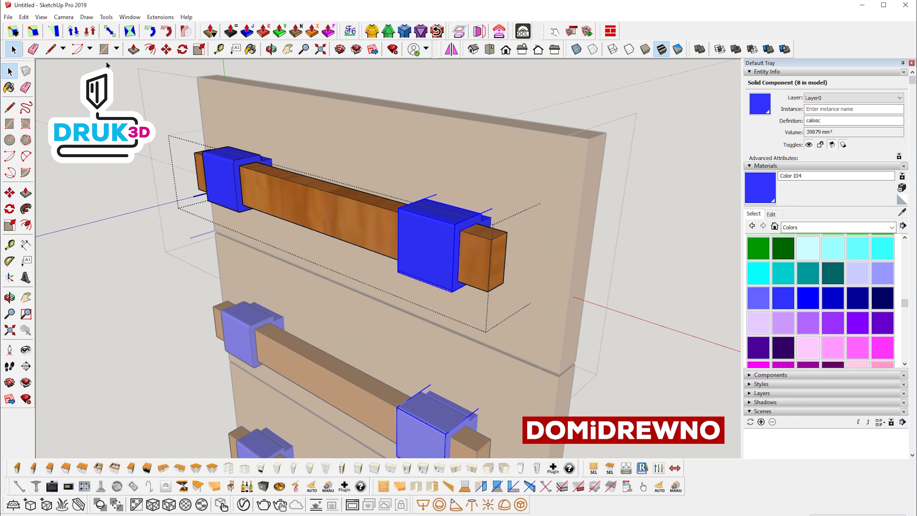
{"action": "left_click", "coordinate": [9, 17]}
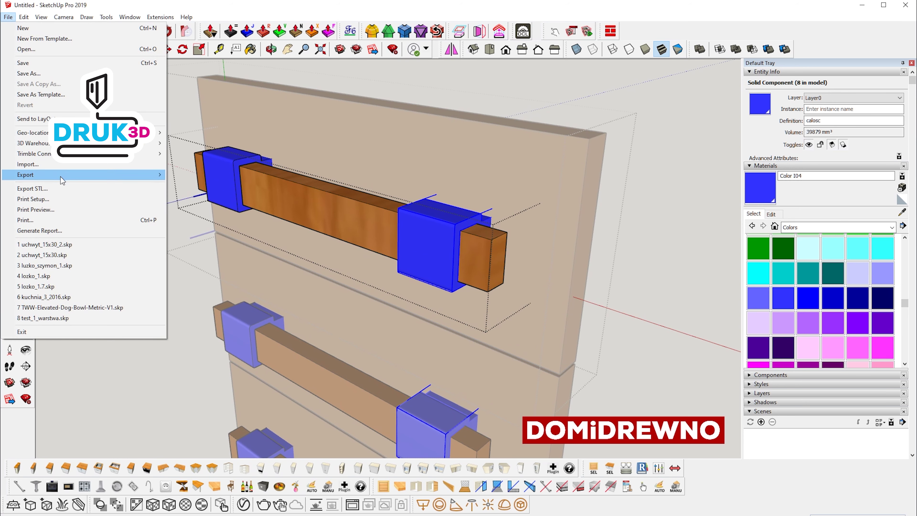
{"action": "left_click", "coordinate": [67, 193]}
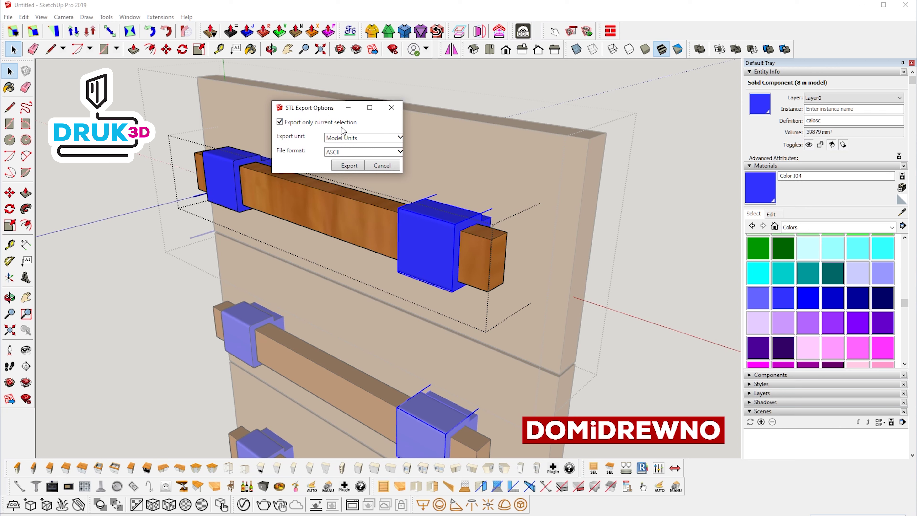
{"action": "left_click", "coordinate": [344, 167]}
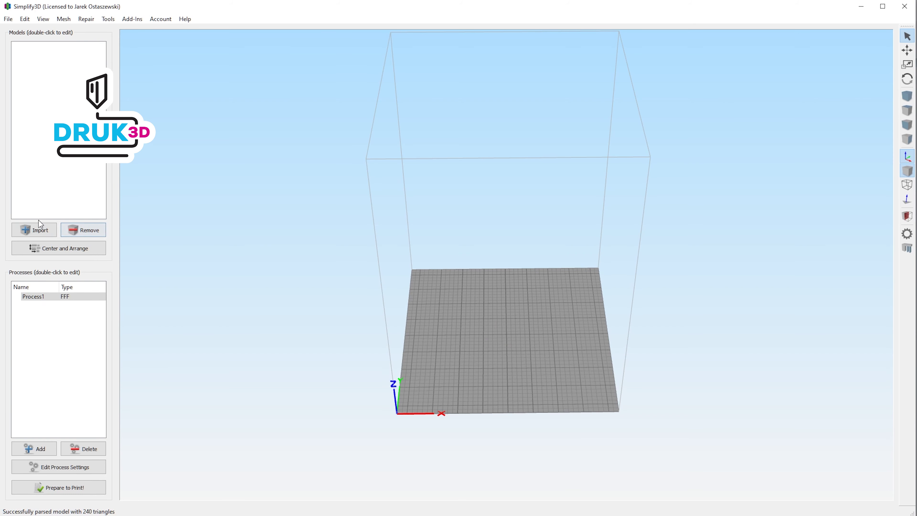
Import the uchwyt_15x30_2 STL holder onto the Simplify3D build plate.
{"action": "left_click", "coordinate": [42, 229]}
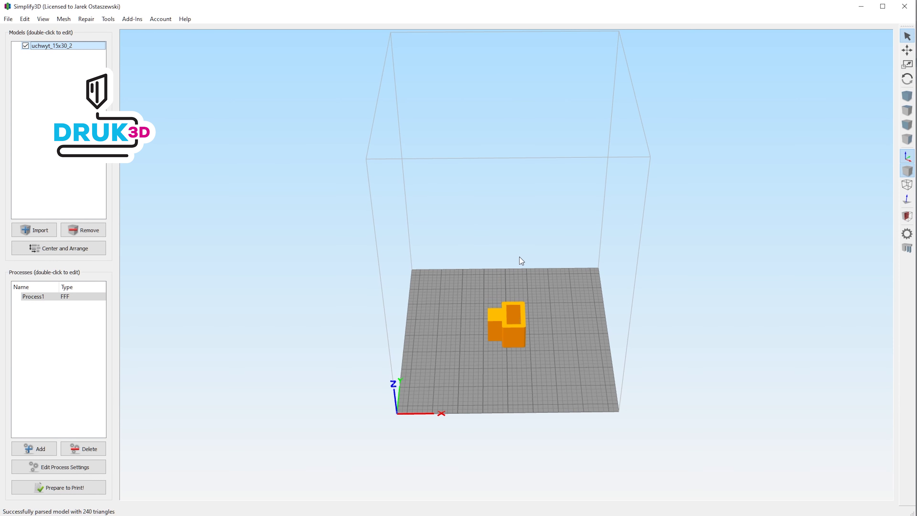
{"action": "left_click_drag", "start_coordinate": [518, 294], "coordinate": [513, 326]}
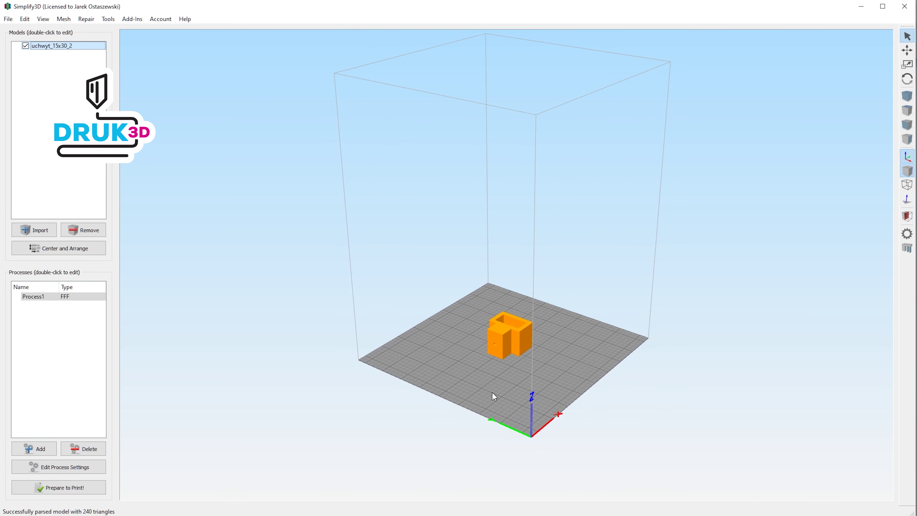
{"action": "scroll", "coordinate": [528, 379], "scroll_direction": "up", "scroll_amount": 5}
{"action": "scroll", "coordinate": [529, 379], "scroll_direction": "down", "scroll_amount": 5}
{"action": "mouse_move", "coordinate": [507, 180]}
{"action": "left_mouse_down"}
{"action": "mouse_move", "coordinate": [487, 341]}
{"action": "mouse_move", "coordinate": [479, 321]}
{"action": "mouse_move", "coordinate": [551, 322]}
{"action": "mouse_move", "coordinate": [469, 375]}
{"action": "mouse_move", "coordinate": [613, 262]}
{"action": "mouse_move", "coordinate": [559, 289]}
{"action": "mouse_move", "coordinate": [490, 357]}
{"action": "left_mouse_up"}
{"action": "scroll", "coordinate": [482, 326], "scroll_direction": "up", "scroll_amount": 5}
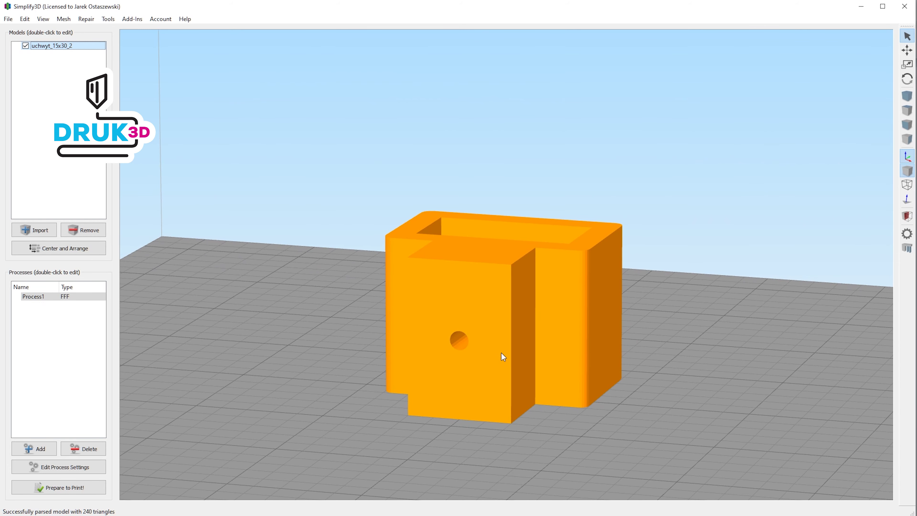
{"action": "scroll", "coordinate": [502, 352], "scroll_direction": "down", "scroll_amount": 3}
{"action": "mouse_move", "coordinate": [530, 380]}
{"action": "left_mouse_down"}
{"action": "mouse_move", "coordinate": [495, 396]}
{"action": "mouse_move", "coordinate": [484, 351]}
{"action": "mouse_move", "coordinate": [550, 308]}
{"action": "mouse_move", "coordinate": [441, 378]}
{"action": "mouse_move", "coordinate": [466, 380]}
{"action": "mouse_move", "coordinate": [484, 295]}
{"action": "mouse_move", "coordinate": [508, 280]}
{"action": "mouse_move", "coordinate": [515, 331]}
{"action": "mouse_move", "coordinate": [343, 323]}
{"action": "mouse_move", "coordinate": [478, 361]}
{"action": "mouse_move", "coordinate": [468, 361]}
{"action": "left_mouse_up"}
{"action": "scroll", "coordinate": [468, 362], "scroll_direction": "down", "scroll_amount": 2}
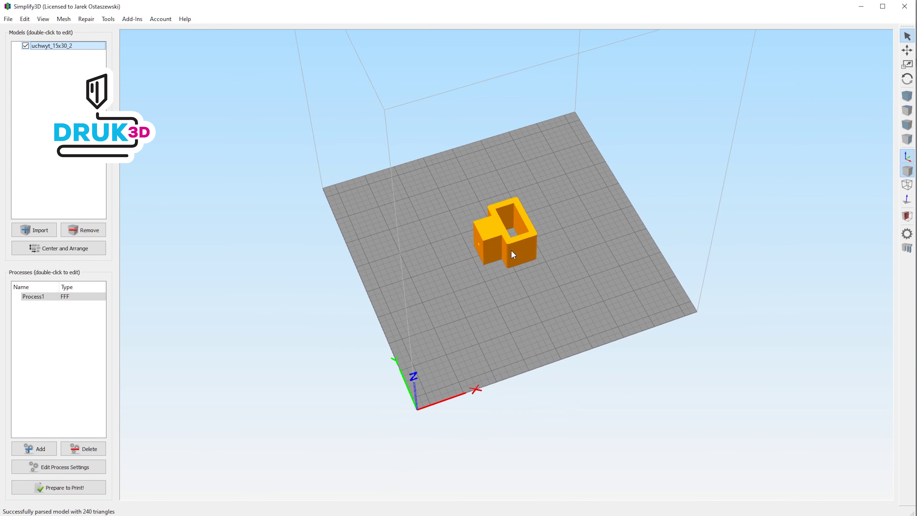
Duplicate the holder, center and arrange both copies, then slice once for a preview.
{"action": "key", "text": "ctrl+c"}
{"action": "key", "text": "ctrl+v"}
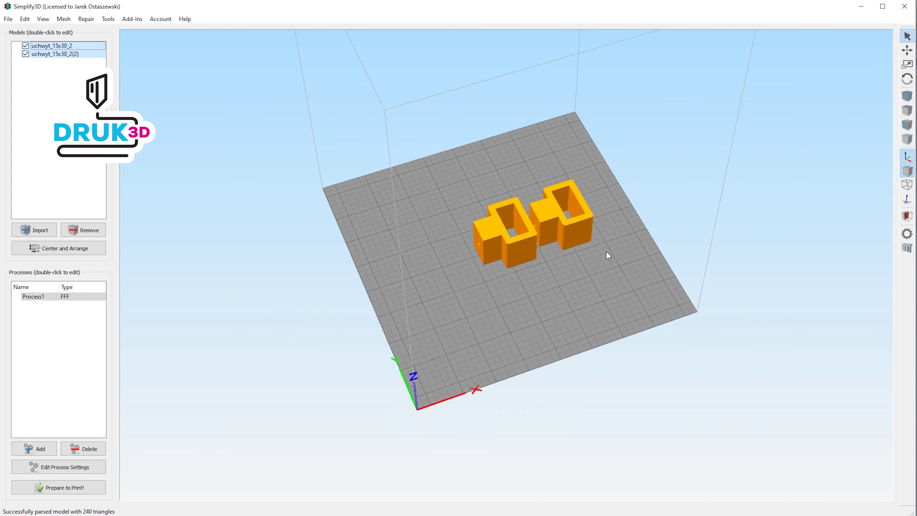
{"action": "left_click_drag", "start_coordinate": [606, 256], "coordinate": [461, 297]}
{"action": "left_click", "coordinate": [84, 249]}
{"action": "mouse_move", "coordinate": [505, 253]}
{"action": "left_mouse_down"}
{"action": "mouse_move", "coordinate": [507, 281]}
{"action": "mouse_move", "coordinate": [659, 265]}
{"action": "mouse_move", "coordinate": [601, 234]}
{"action": "mouse_move", "coordinate": [606, 262]}
{"action": "mouse_move", "coordinate": [591, 269]}
{"action": "left_mouse_up"}
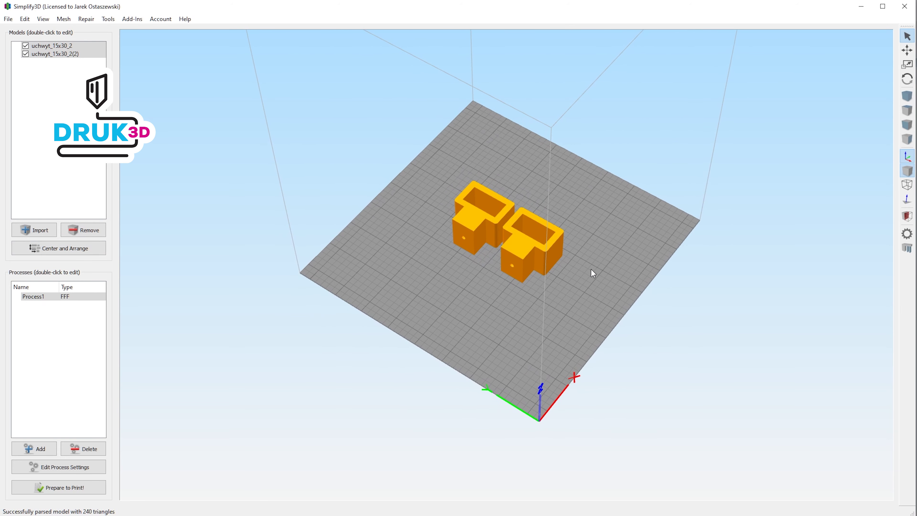
{"action": "left_click", "coordinate": [65, 485]}
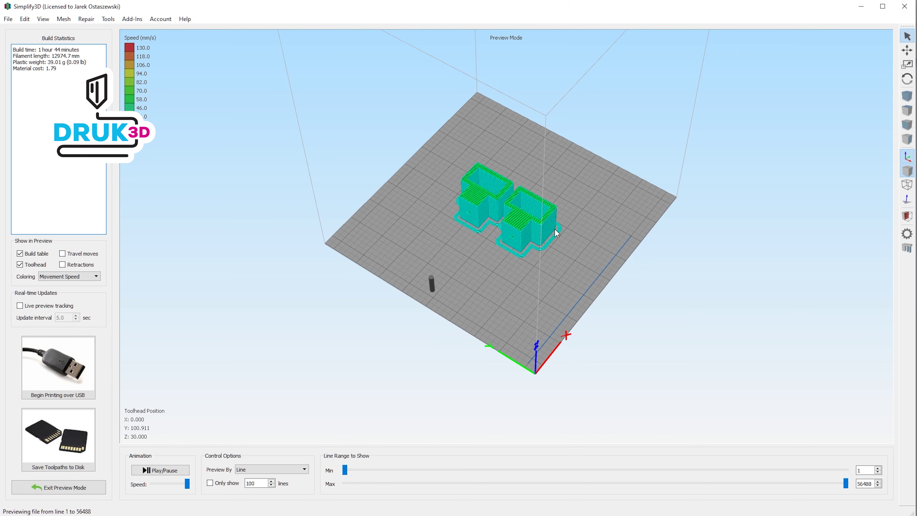
{"action": "left_click", "coordinate": [71, 486]}
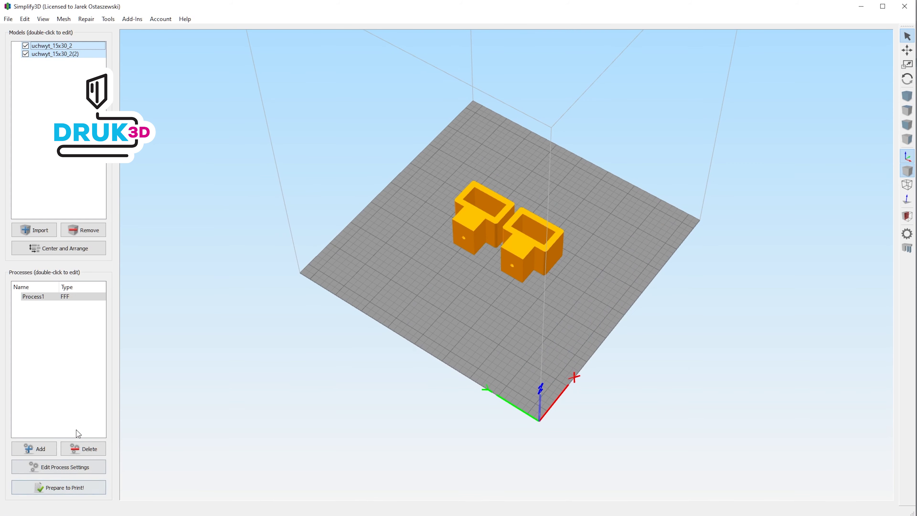
Apply the PLA material preset to Process1, giving 0.3 mm layers and 50% infill.
{"action": "double_click", "coordinate": [86, 298]}
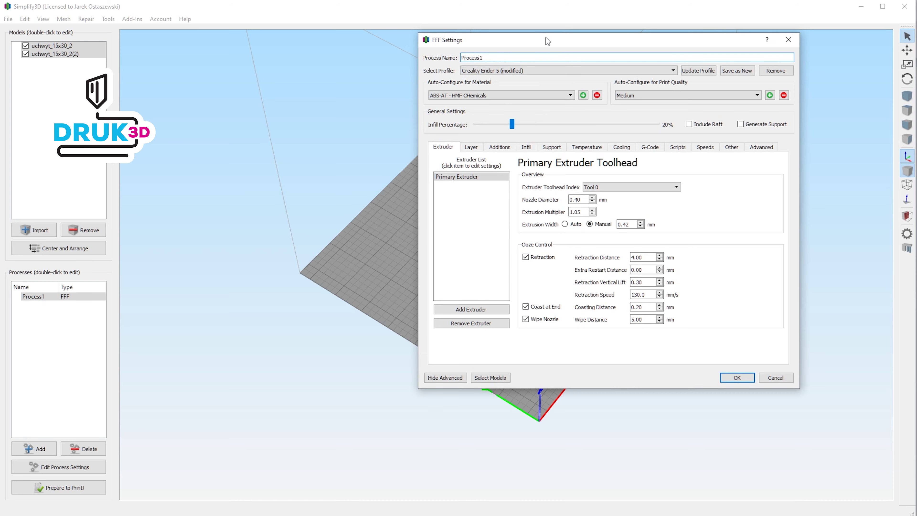
{"action": "left_click_drag", "start_coordinate": [546, 37], "coordinate": [421, 104]}
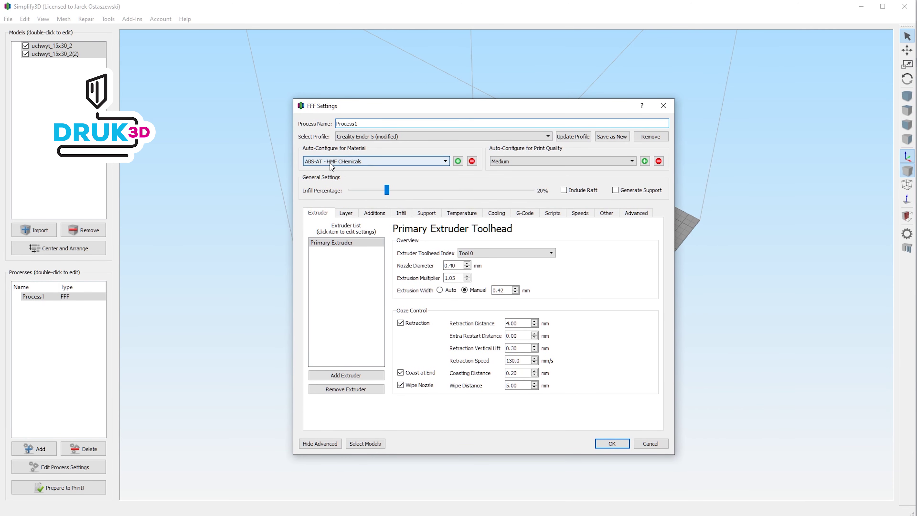
{"action": "left_click", "coordinate": [415, 162]}
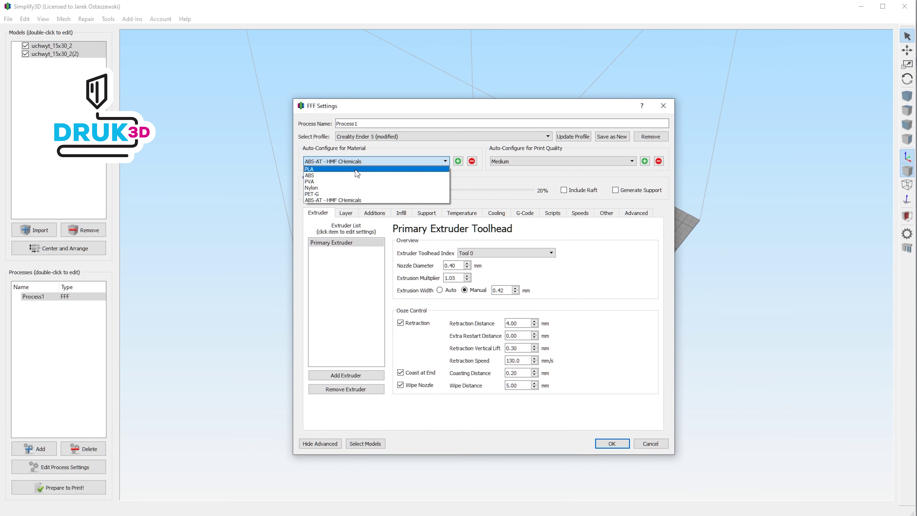
{"action": "left_click", "coordinate": [332, 170]}
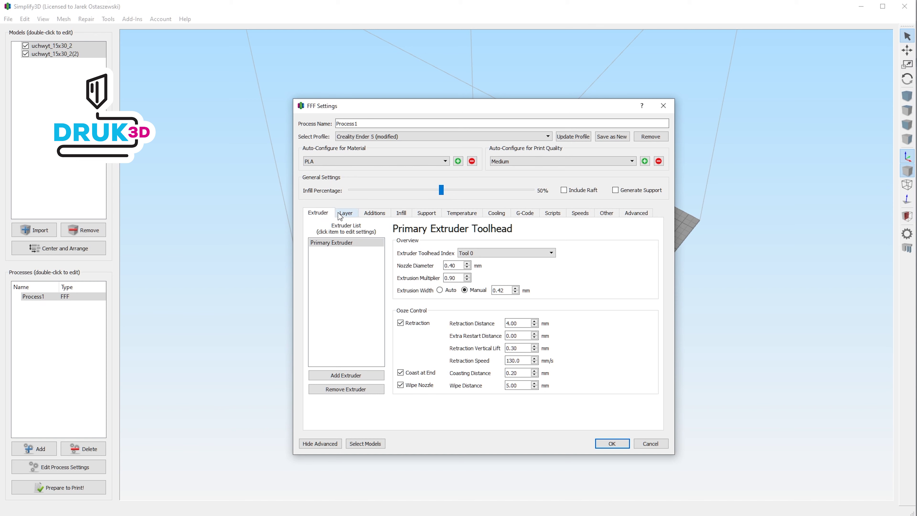
{"action": "left_click", "coordinate": [347, 214]}
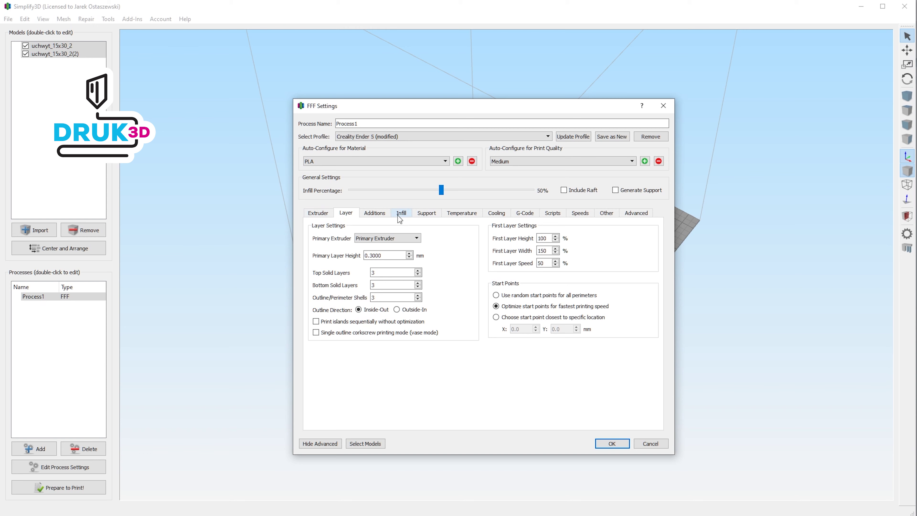
{"action": "left_click", "coordinate": [580, 214]}
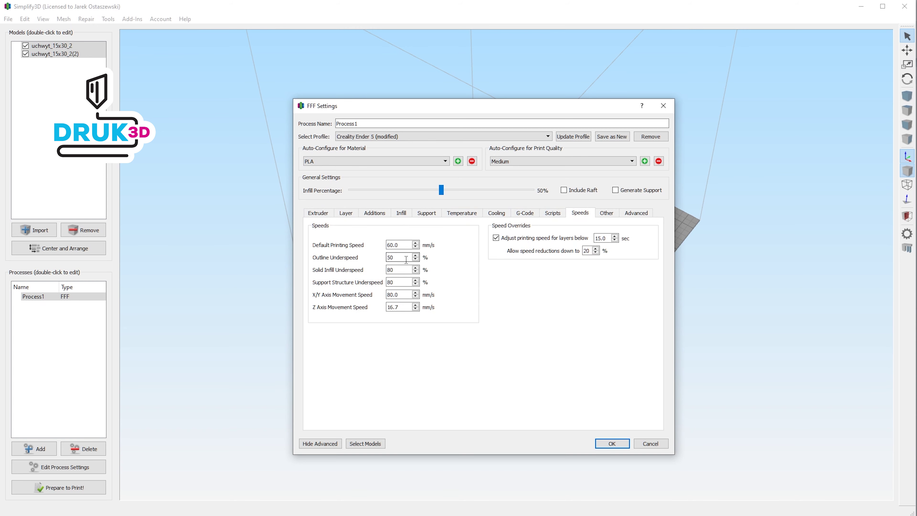
{"action": "left_click", "coordinate": [610, 442]}
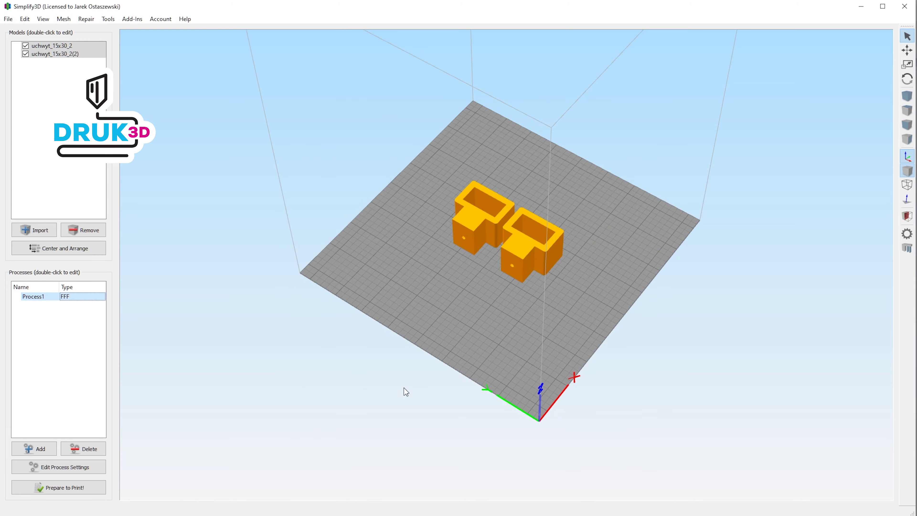
Slice both holders and limit the preview to the lower toolpath layers.
{"action": "left_click", "coordinate": [72, 488]}
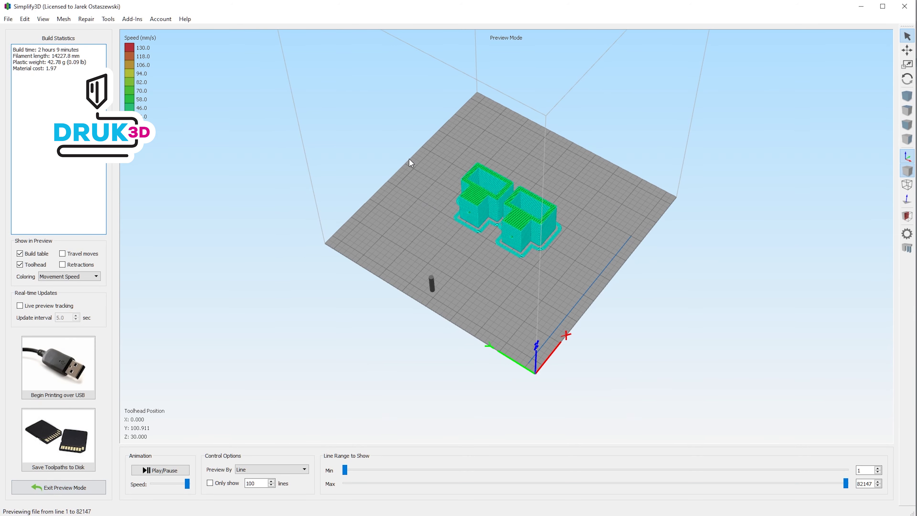
{"action": "mouse_move", "coordinate": [479, 252]}
{"action": "left_mouse_down"}
{"action": "mouse_move", "coordinate": [432, 250]}
{"action": "mouse_move", "coordinate": [474, 216]}
{"action": "mouse_move", "coordinate": [512, 263]}
{"action": "mouse_move", "coordinate": [528, 324]}
{"action": "mouse_move", "coordinate": [494, 318]}
{"action": "left_mouse_up"}
{"action": "scroll", "coordinate": [529, 282], "scroll_direction": "up", "scroll_amount": 5}
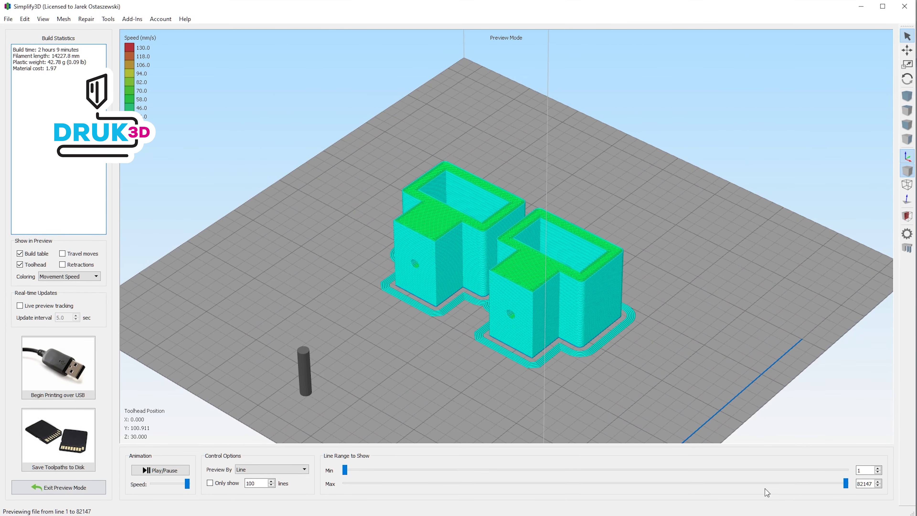
{"action": "left_click_drag", "start_coordinate": [846, 482], "coordinate": [596, 483]}
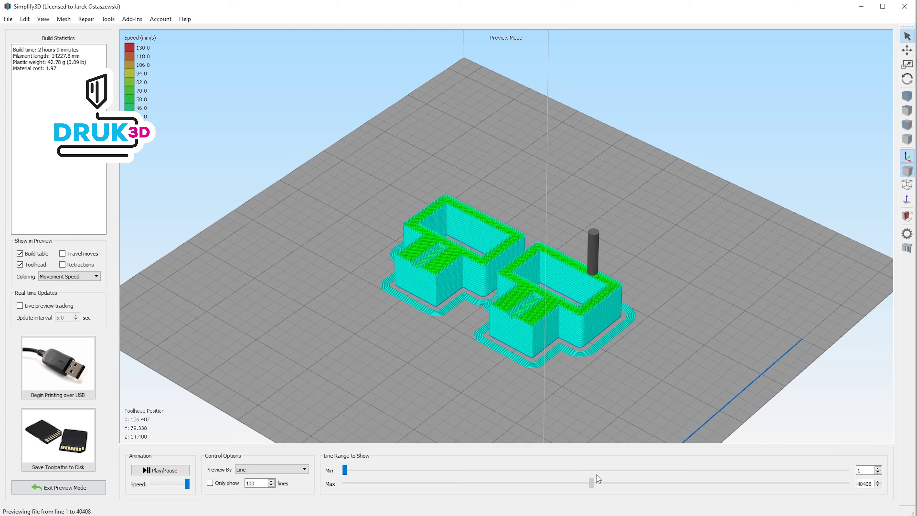
{"action": "scroll", "coordinate": [534, 346], "scroll_direction": "up", "scroll_amount": 5}
{"action": "scroll", "coordinate": [538, 337], "scroll_direction": "up", "scroll_amount": 2}
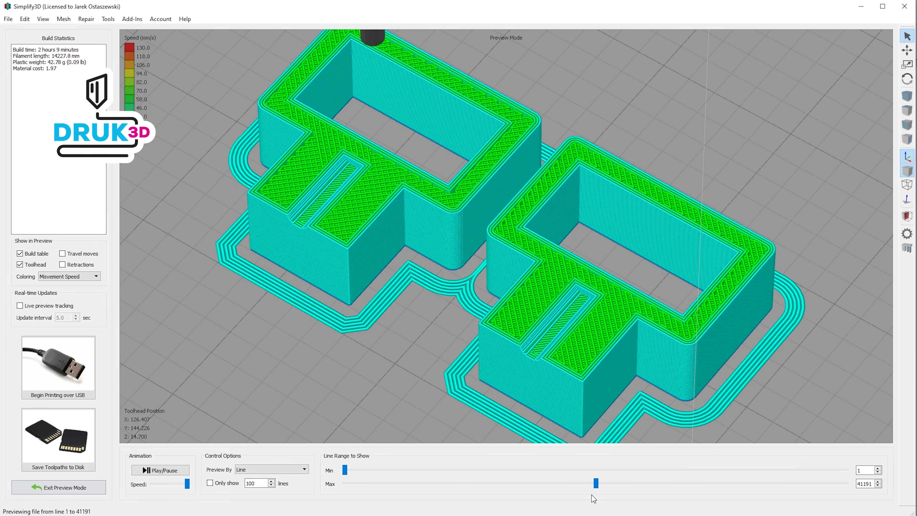
{"action": "mouse_move", "coordinate": [595, 483]}
{"action": "left_mouse_down"}
{"action": "mouse_move", "coordinate": [462, 489]}
{"action": "mouse_move", "coordinate": [536, 484]}
{"action": "mouse_move", "coordinate": [624, 502]}
{"action": "mouse_move", "coordinate": [881, 481]}
{"action": "left_mouse_up"}
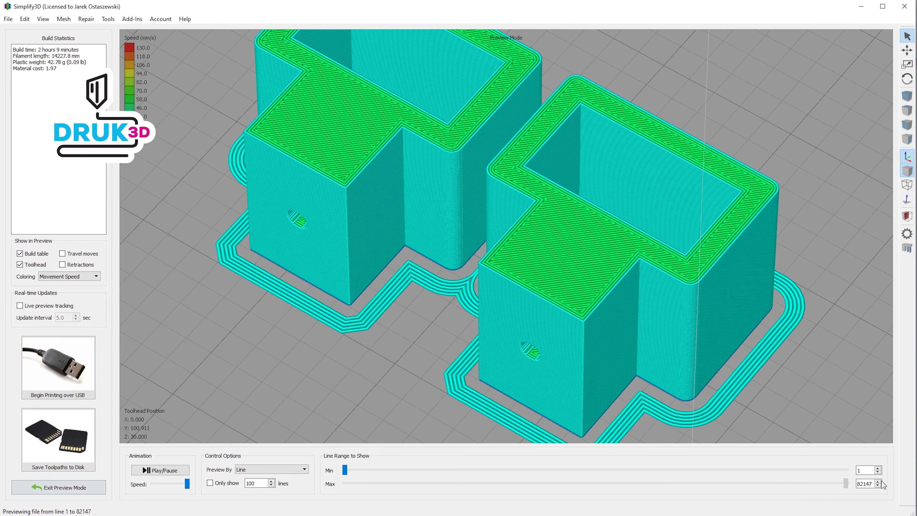
{"action": "mouse_move", "coordinate": [759, 426]}
{"action": "left_mouse_down"}
{"action": "mouse_move", "coordinate": [626, 364]}
{"action": "mouse_move", "coordinate": [792, 474]}
{"action": "left_mouse_up"}
Step the preview up through the layers and bring back the complete toolpaths.
{"action": "mouse_move", "coordinate": [846, 484]}
{"action": "left_mouse_down"}
{"action": "mouse_move", "coordinate": [587, 475]}
{"action": "mouse_move", "coordinate": [527, 483]}
{"action": "left_mouse_up"}
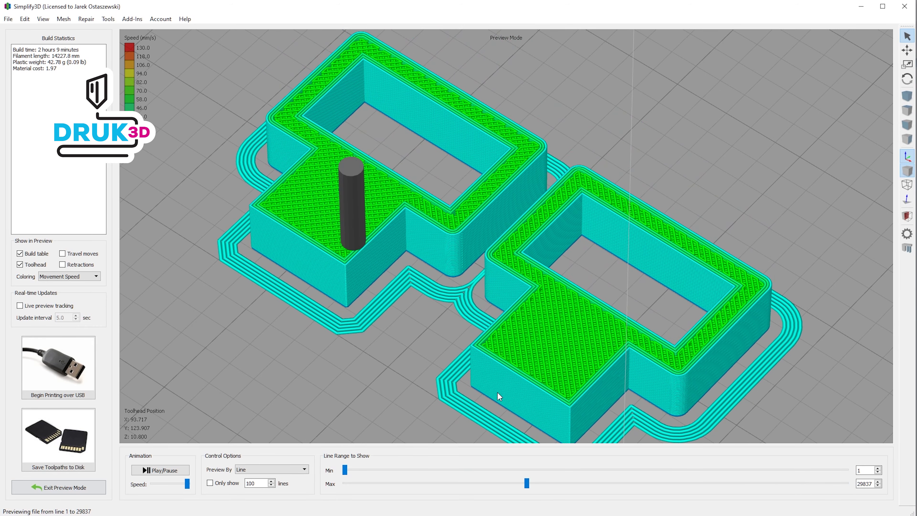
{"action": "scroll", "coordinate": [487, 343], "scroll_direction": "down", "scroll_amount": 5}
{"action": "scroll", "coordinate": [496, 347], "scroll_direction": "down", "scroll_amount": 2}
{"action": "scroll", "coordinate": [496, 346], "scroll_direction": "down", "scroll_amount": 3}
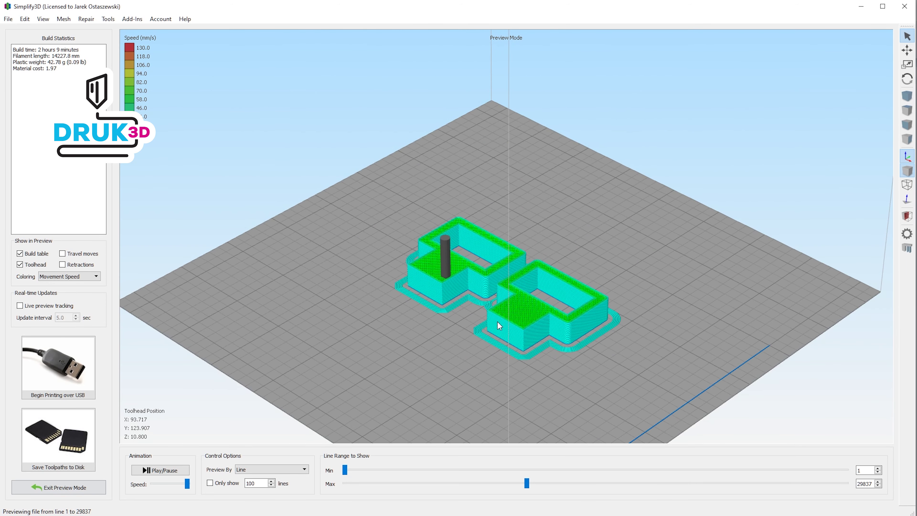
{"action": "mouse_move", "coordinate": [498, 321]}
{"action": "left_mouse_down"}
{"action": "mouse_move", "coordinate": [447, 250]}
{"action": "mouse_move", "coordinate": [469, 275]}
{"action": "mouse_move", "coordinate": [519, 398]}
{"action": "left_mouse_up"}
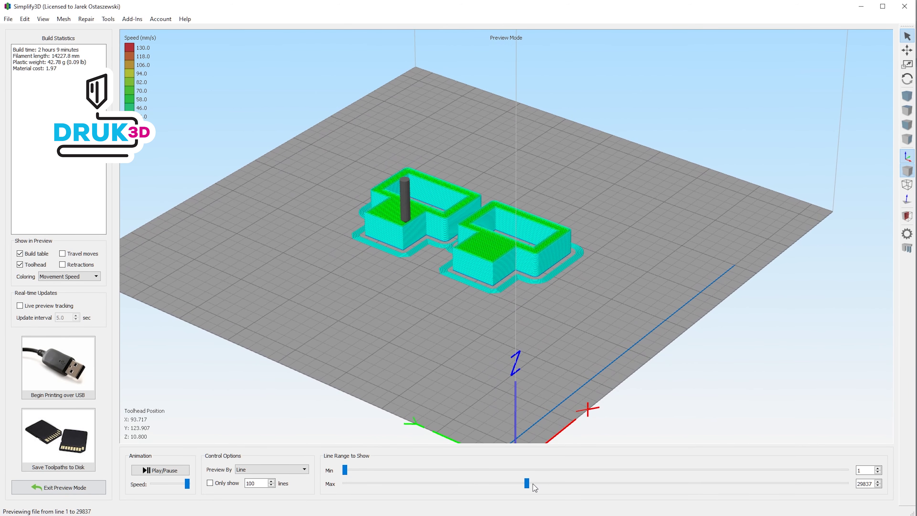
{"action": "mouse_move", "coordinate": [527, 483]}
{"action": "left_mouse_down"}
{"action": "mouse_move", "coordinate": [424, 482]}
{"action": "mouse_move", "coordinate": [846, 484]}
{"action": "left_mouse_up"}
{"action": "mouse_move", "coordinate": [505, 294]}
{"action": "left_mouse_down"}
{"action": "mouse_move", "coordinate": [533, 296]}
{"action": "mouse_move", "coordinate": [508, 304]}
{"action": "mouse_move", "coordinate": [248, 258]}
{"action": "left_mouse_up"}
{"action": "left_click_drag", "start_coordinate": [328, 275], "coordinate": [505, 304]}
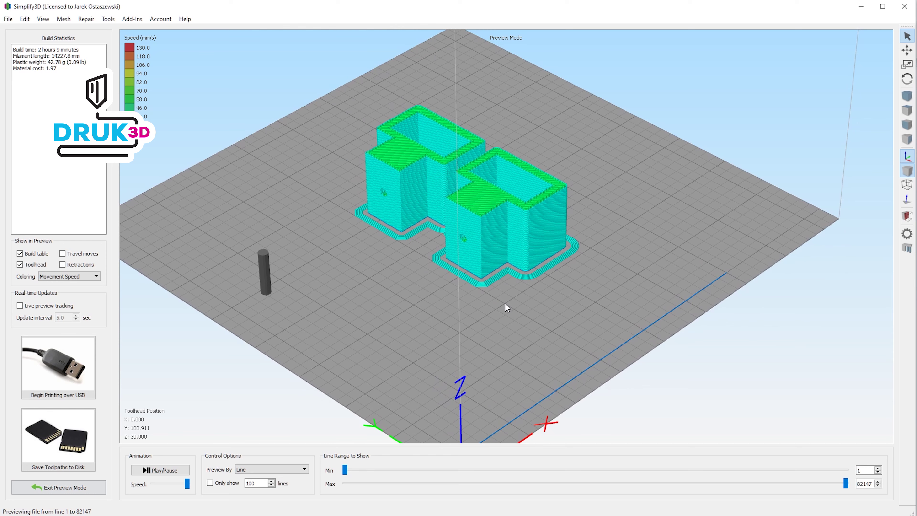